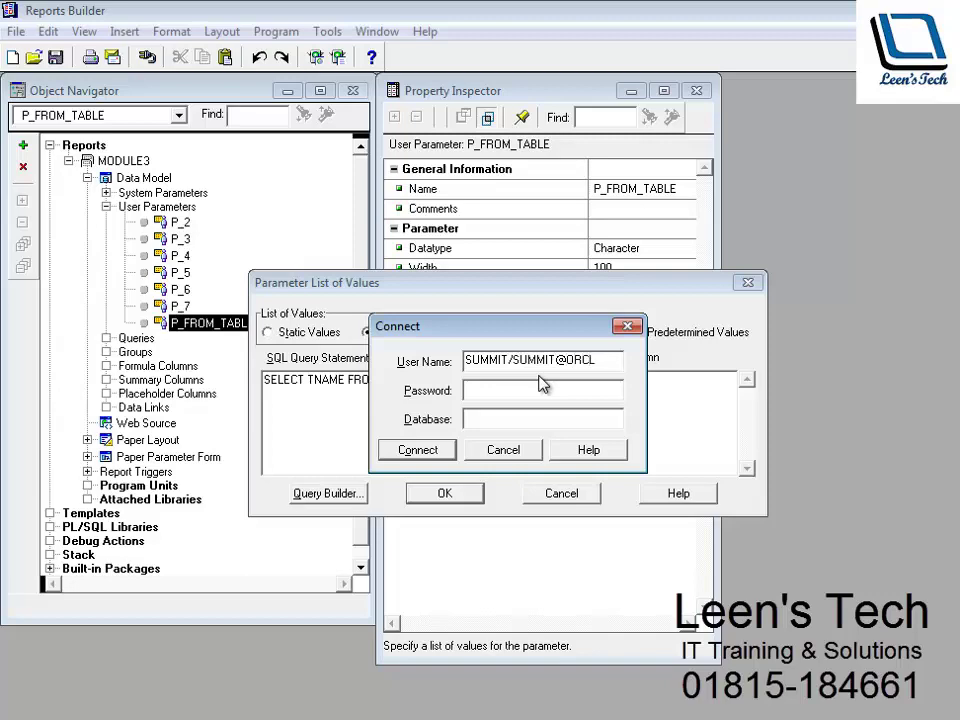
Step: Connect to the database with the entered credentials to accept the query-based list of values, and close the P_FROM_TABLE properties
{"action": "key", "text": "Return"}
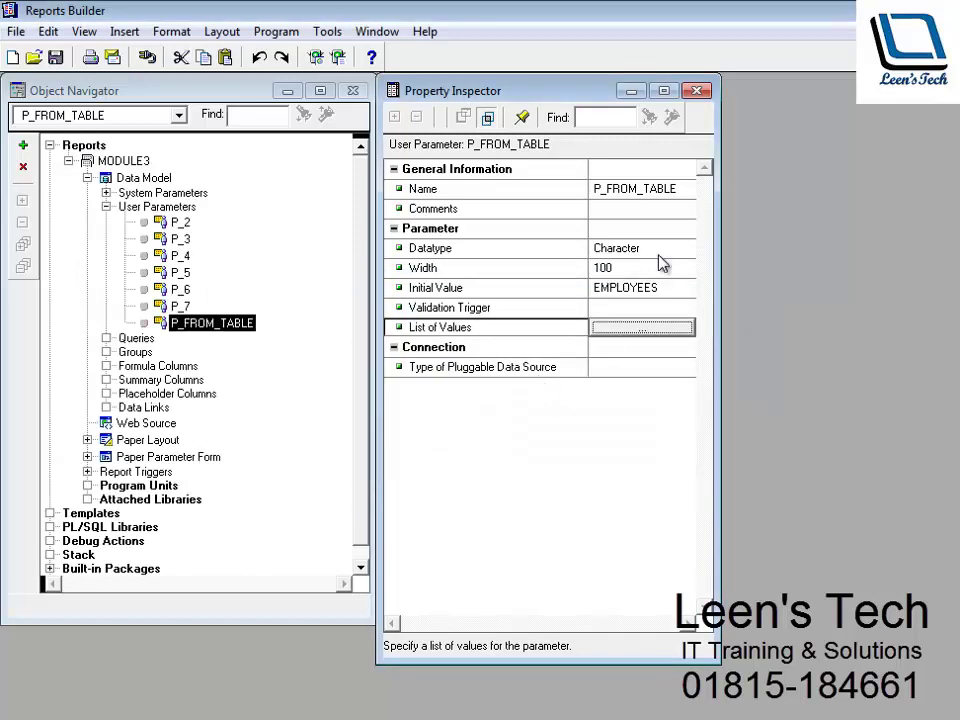
{"action": "left_click", "coordinate": [699, 91]}
{"action": "left_click", "coordinate": [283, 396]}
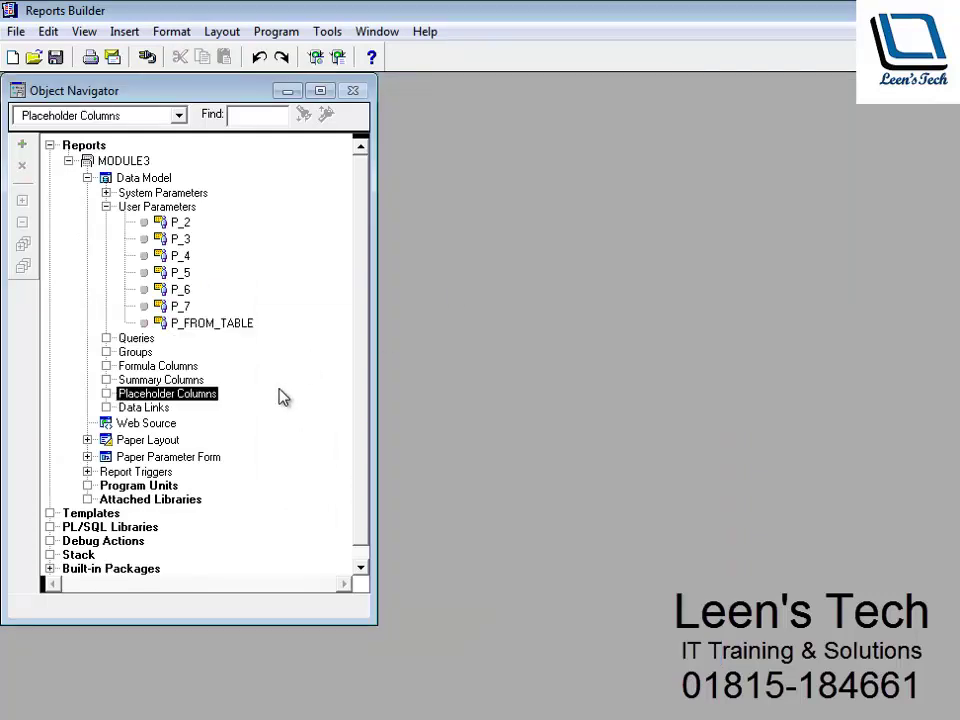
Step: Copy the name P_COLUMN1 from the Lexical_parameter notes in Notepad and rename user parameter P_2 with it in Reports Builder
{"action": "left_click", "coordinate": [177, 224]}
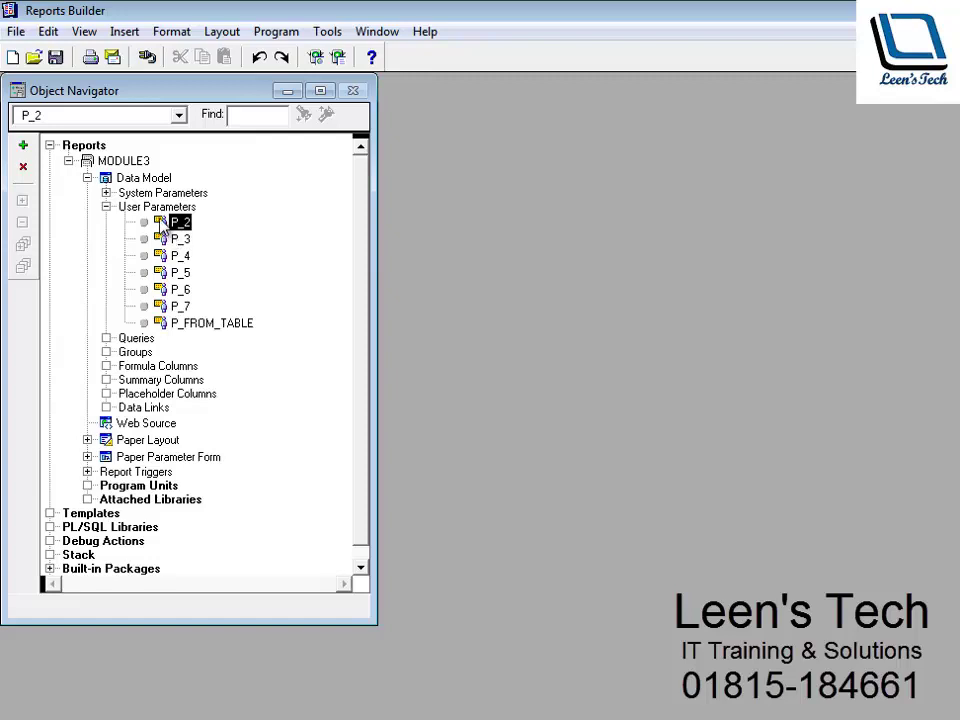
{"action": "double_click", "coordinate": [160, 225]}
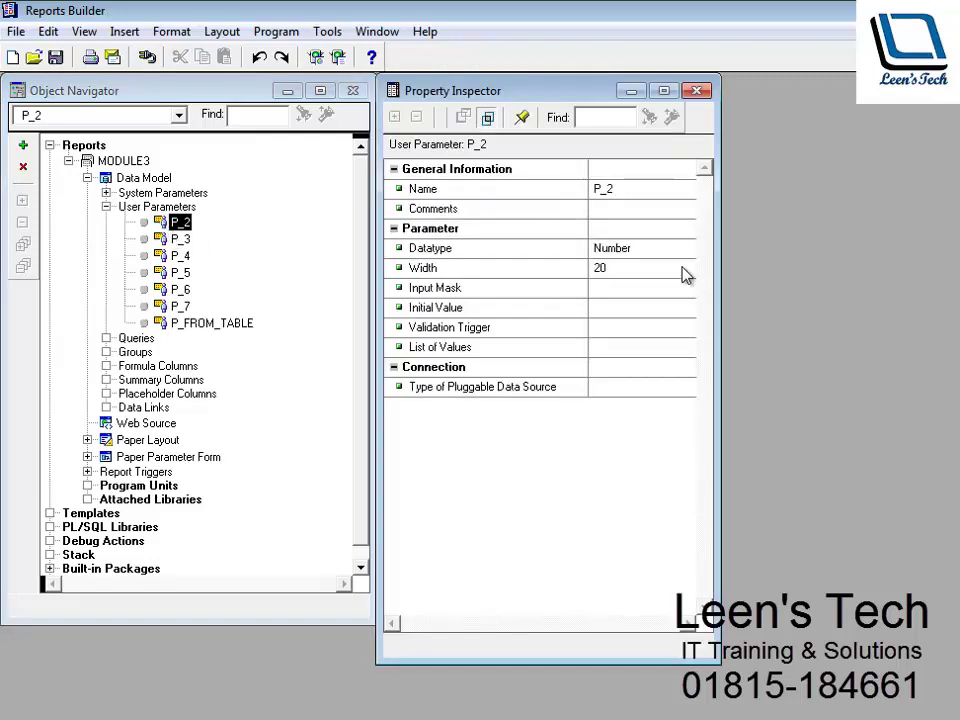
{"action": "key", "text": "alt+Tab"}
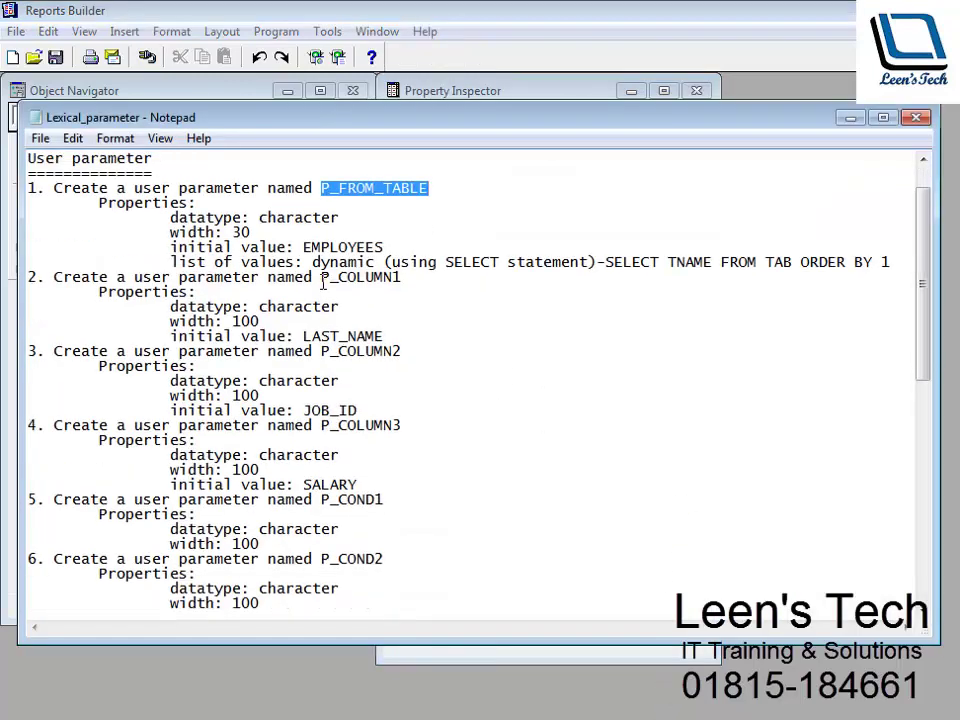
{"action": "left_click_drag", "start_coordinate": [321, 281], "coordinate": [412, 282]}
{"action": "key", "text": "ctrl+c"}
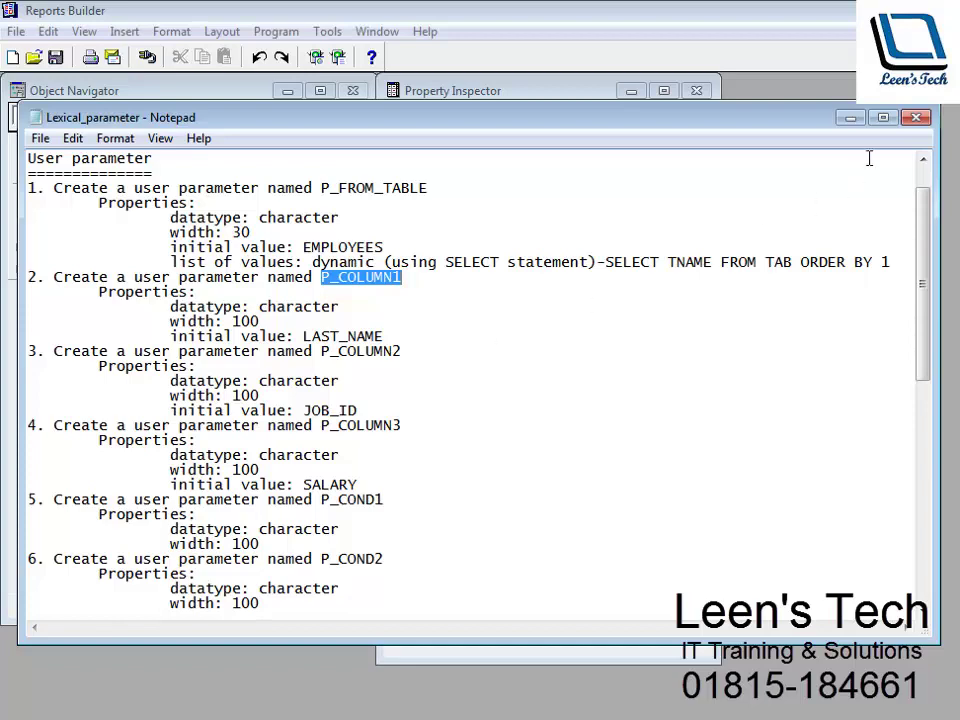
{"action": "left_click", "coordinate": [851, 118]}
{"action": "left_click", "coordinate": [630, 189]}
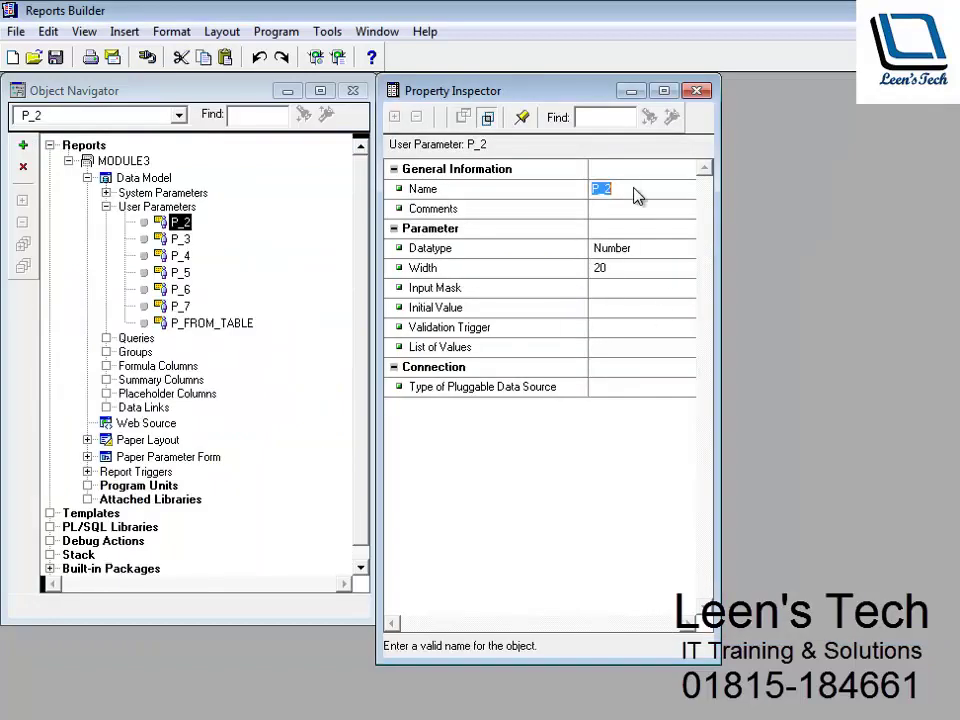
{"action": "key", "text": "ctrl+v"}
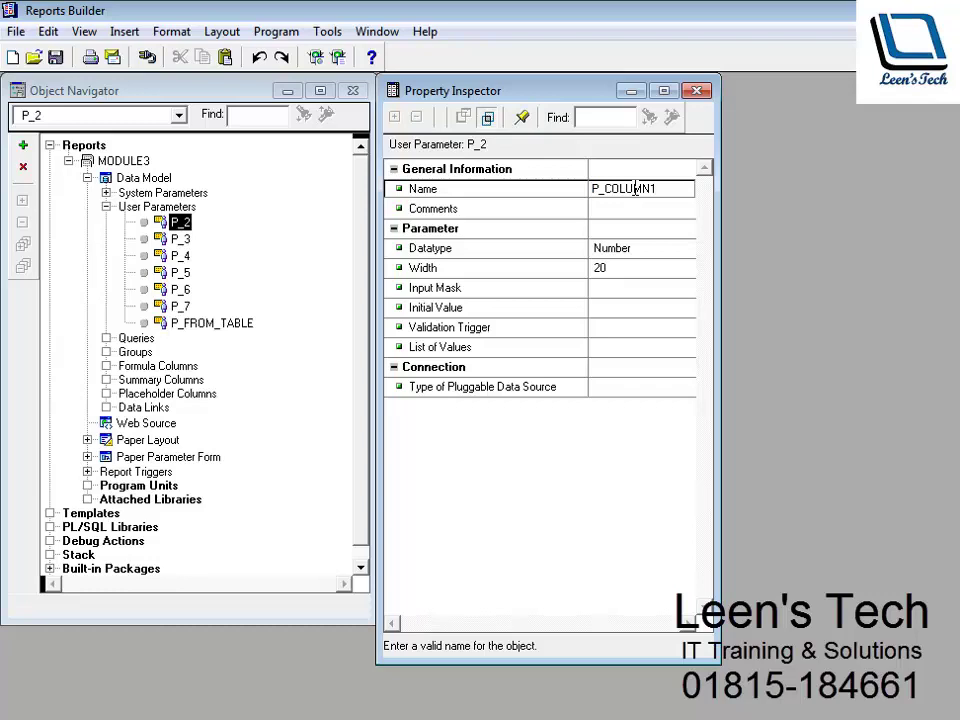
Step: Set P_COLUMN1's datatype to Character, width to 100 and initial value to LAST_NAME, and close its properties
{"action": "left_click", "coordinate": [632, 250]}
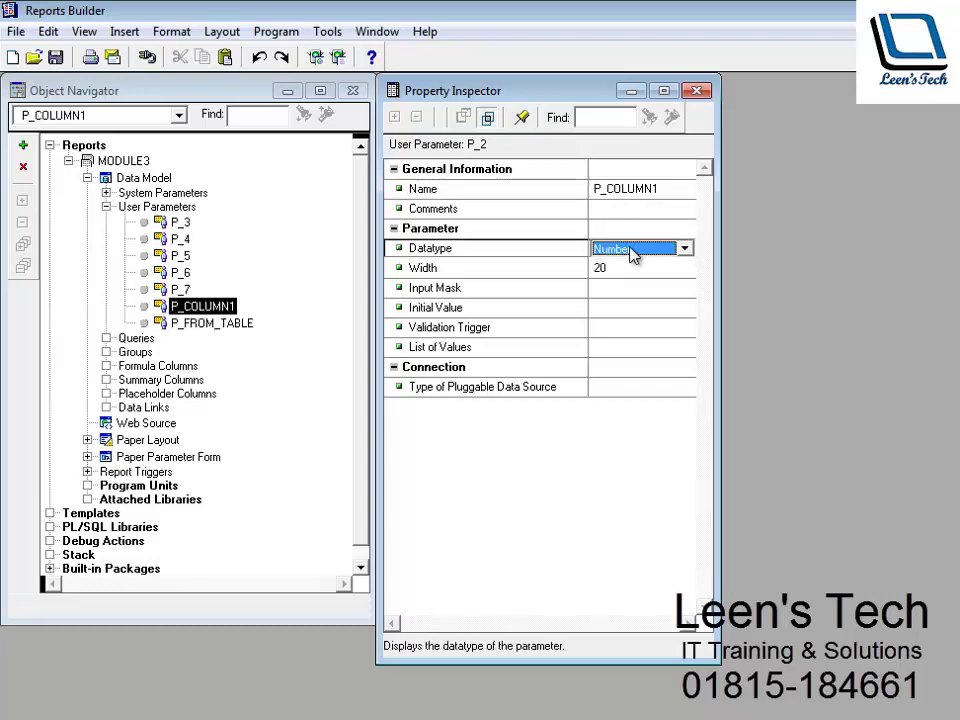
{"action": "left_click", "coordinate": [632, 254]}
{"action": "left_click", "coordinate": [630, 265]}
{"action": "left_click", "coordinate": [622, 268]}
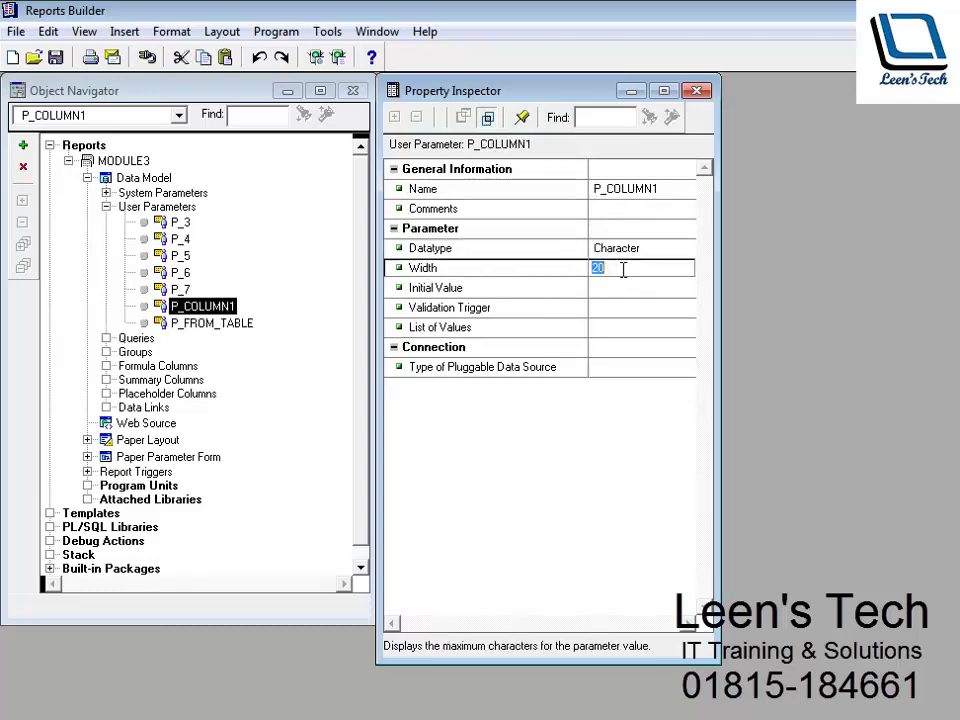
{"action": "type", "text": "100"}
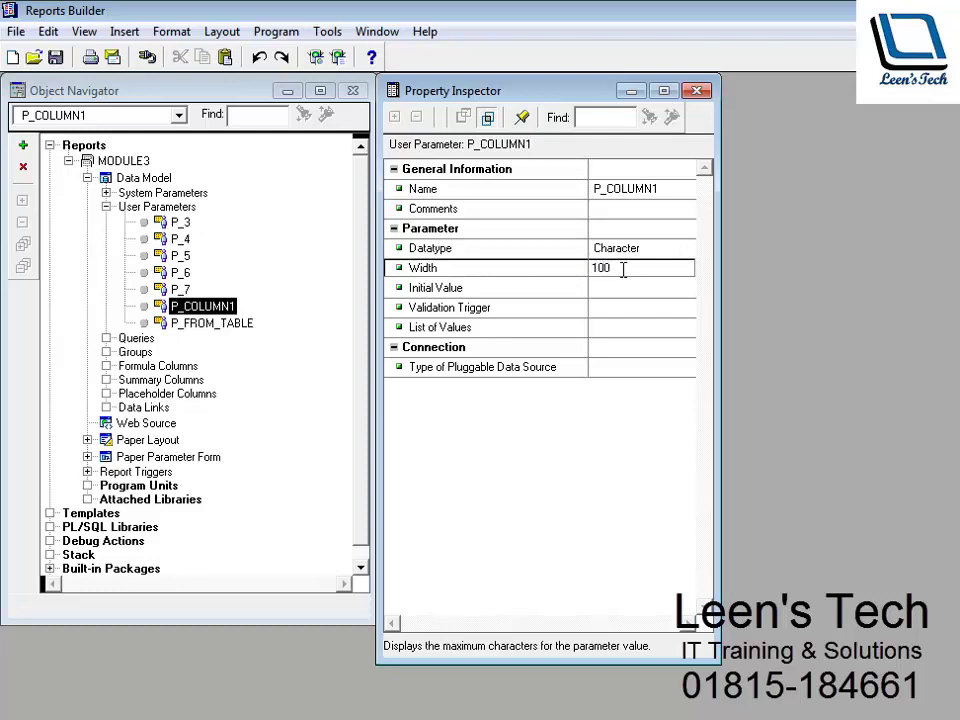
{"action": "left_click", "coordinate": [626, 286]}
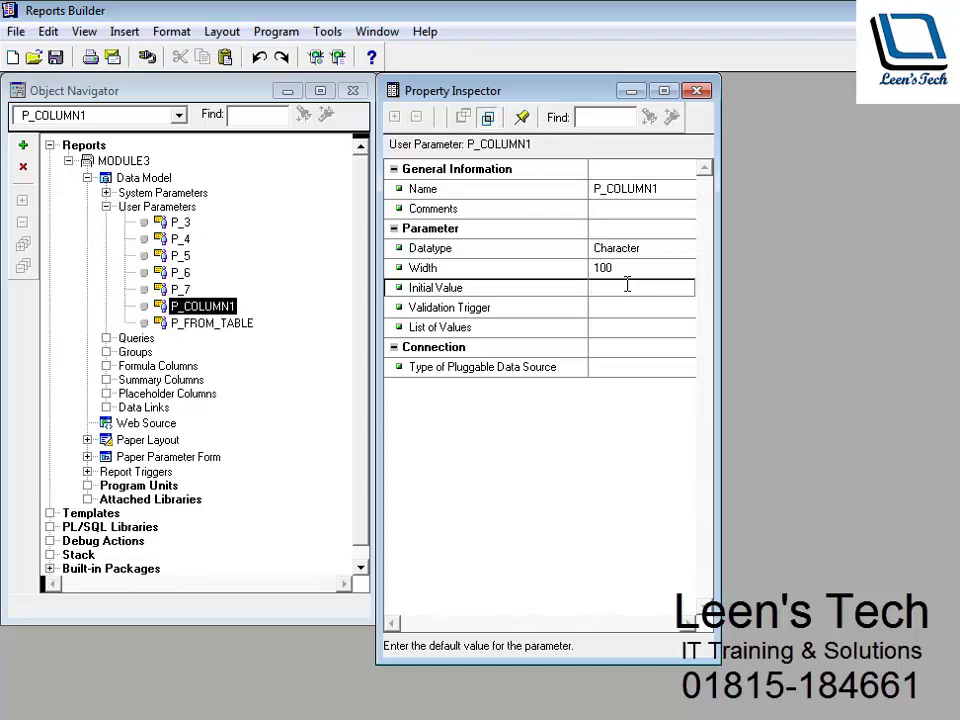
{"action": "type", "text": "LAST_NAME"}
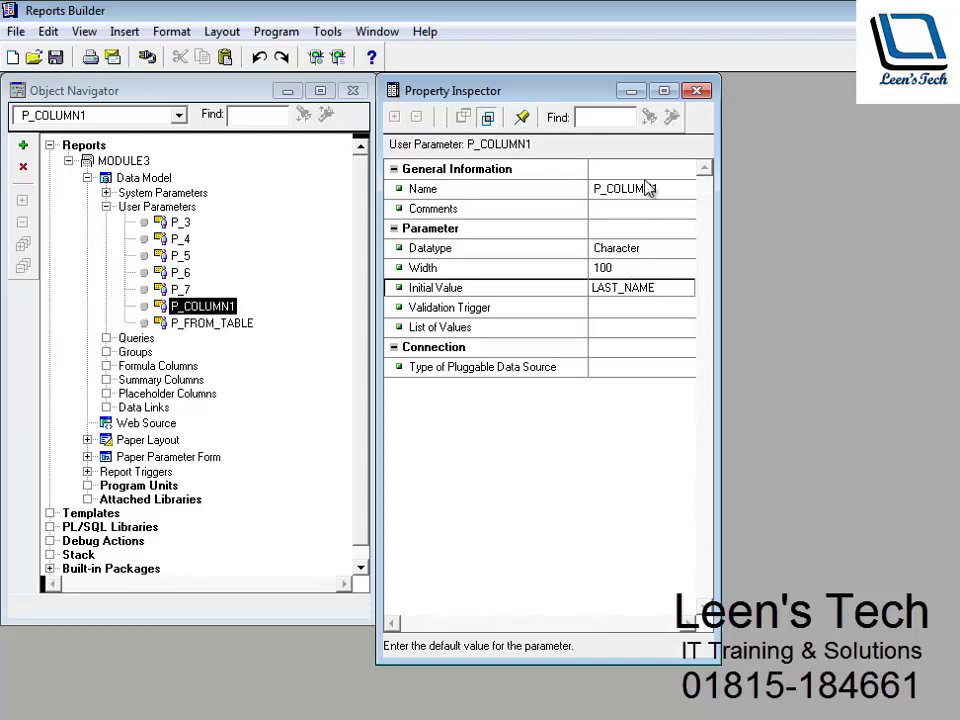
{"action": "left_click", "coordinate": [697, 91]}
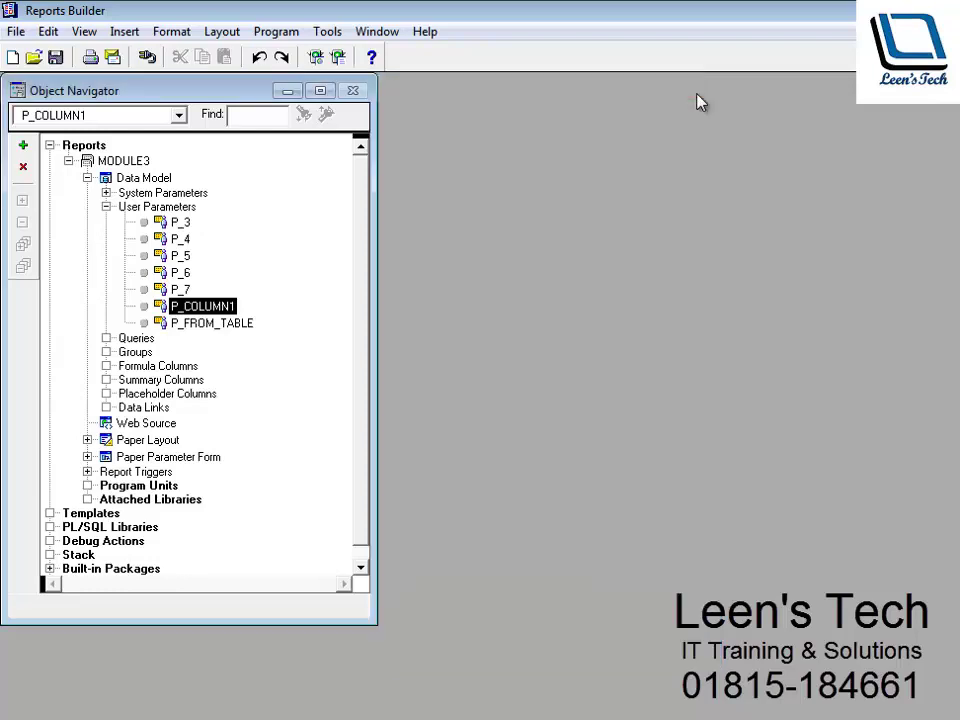
Step: Rename user parameter P_3 to P_COLUMN2
{"action": "double_click", "coordinate": [180, 223]}
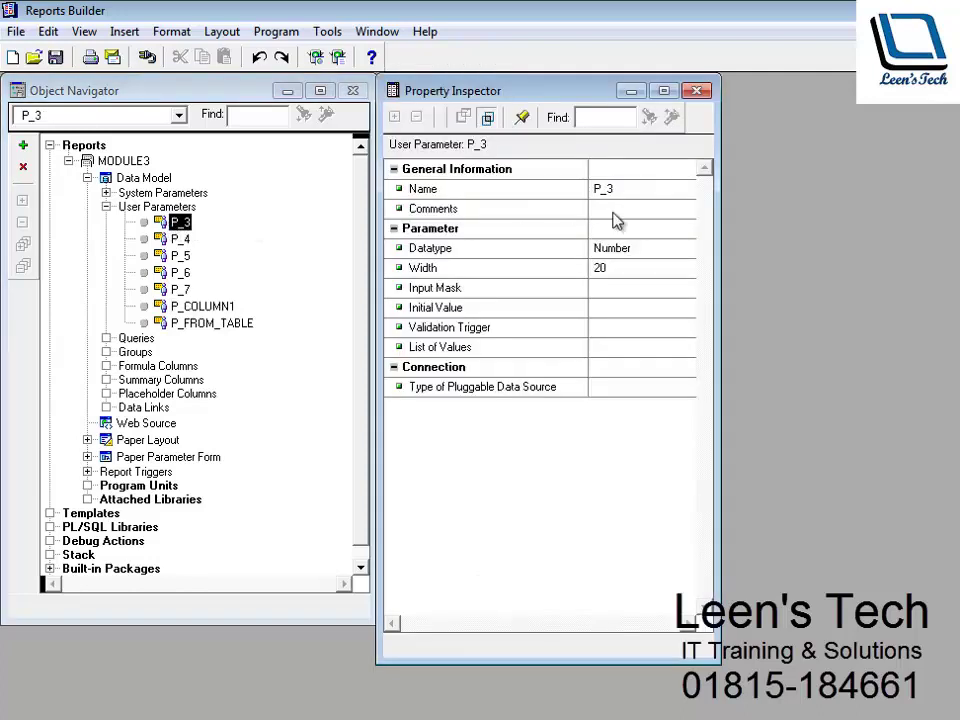
{"action": "left_click", "coordinate": [645, 189]}
{"action": "key", "text": "ctrl+v"}
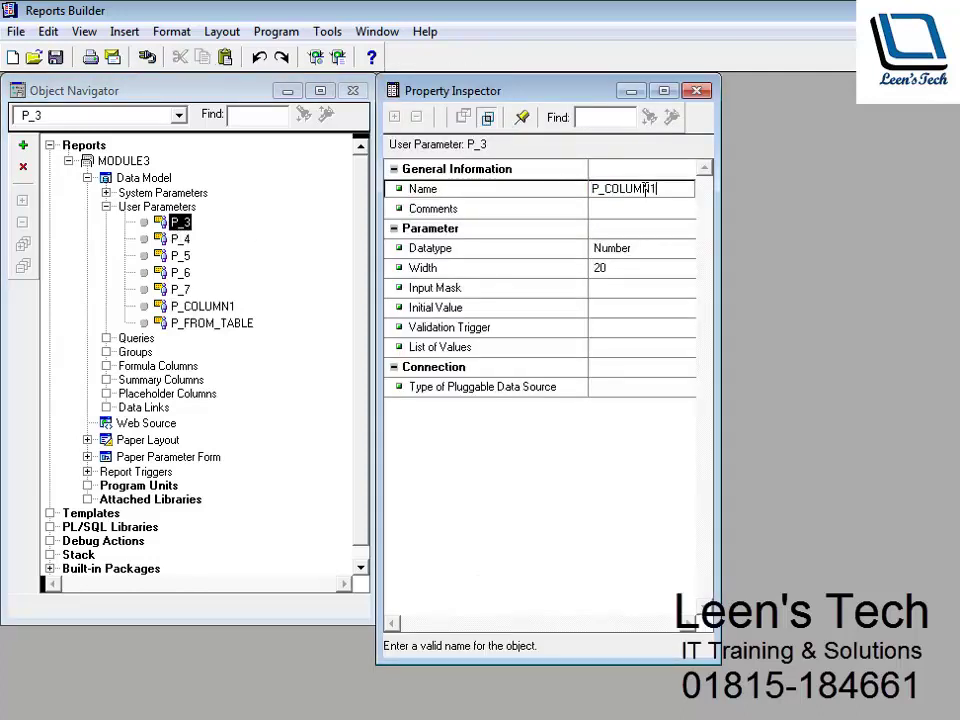
{"action": "key", "text": "BackSpace"}
{"action": "type", "text": "2"}
Step: Set P_COLUMN2's datatype to Character, width to 100 and initial value to JOB_ID, and close its properties
{"action": "left_click", "coordinate": [660, 250]}
{"action": "left_click", "coordinate": [660, 250]}
{"action": "left_click", "coordinate": [653, 263]}
{"action": "left_click", "coordinate": [643, 268]}
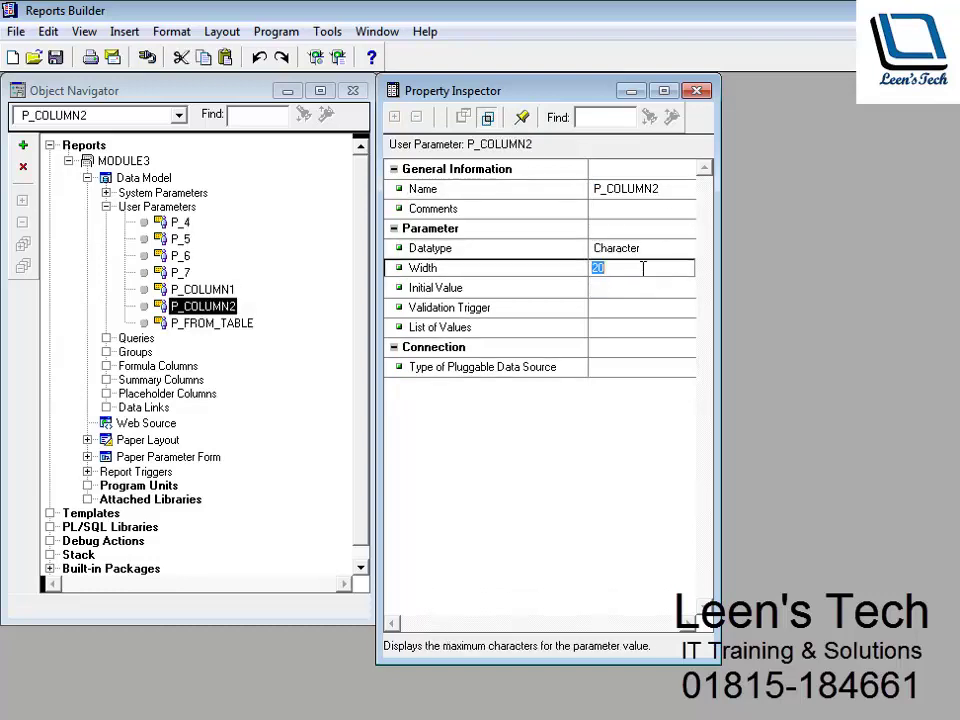
{"action": "type", "text": "1000"}
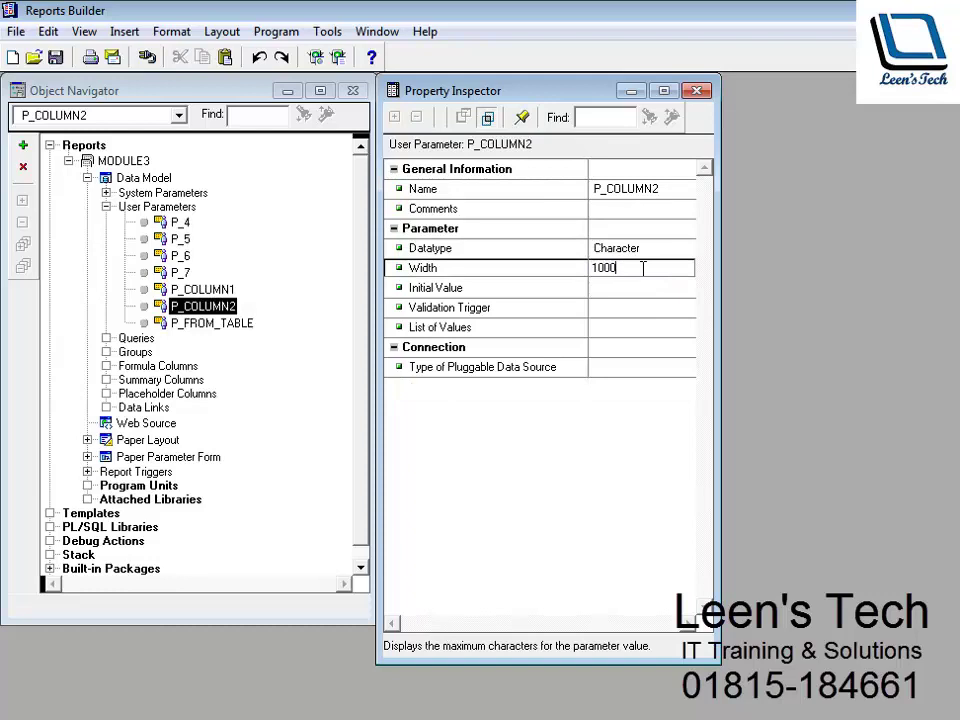
{"action": "key", "text": "BackSpace"}
{"action": "left_click", "coordinate": [639, 294]}
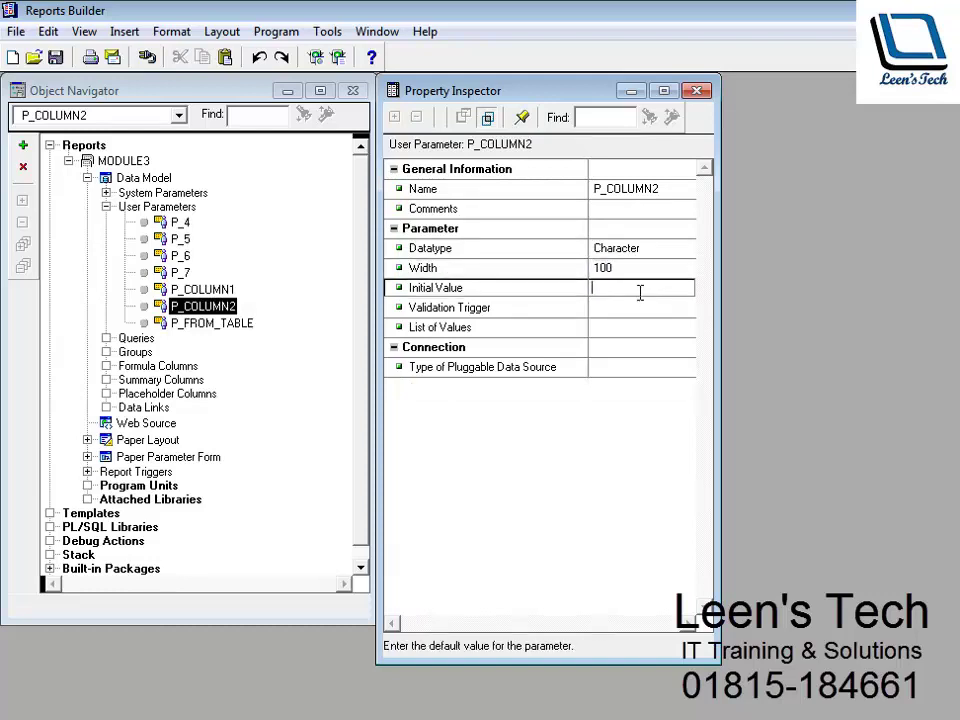
{"action": "type", "text": "JOB_ID"}
{"action": "left_click", "coordinate": [654, 214]}
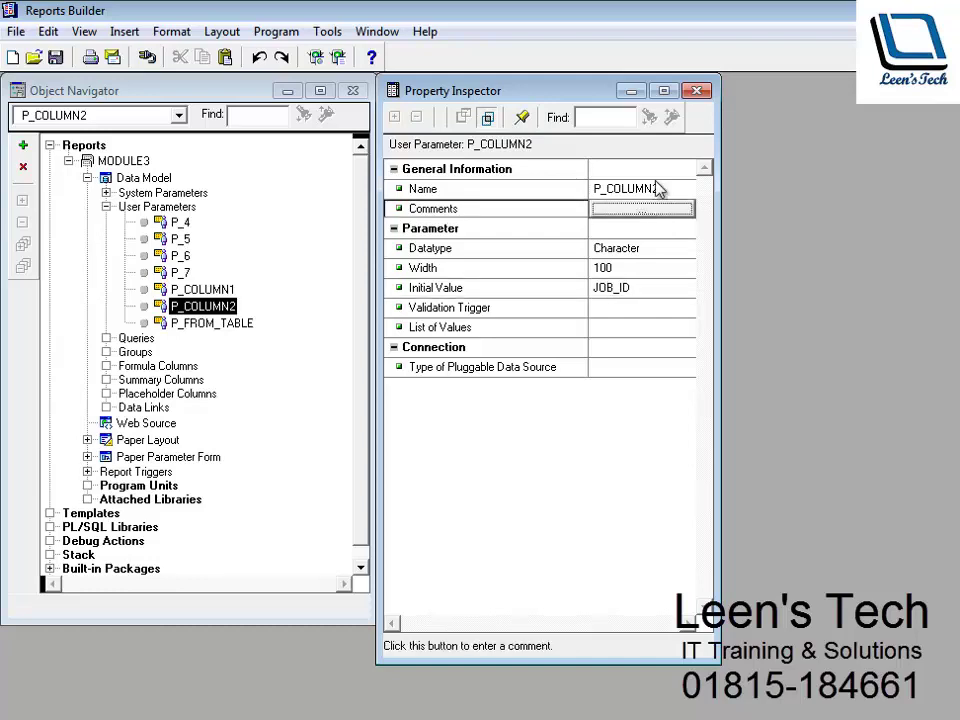
{"action": "left_click", "coordinate": [695, 90]}
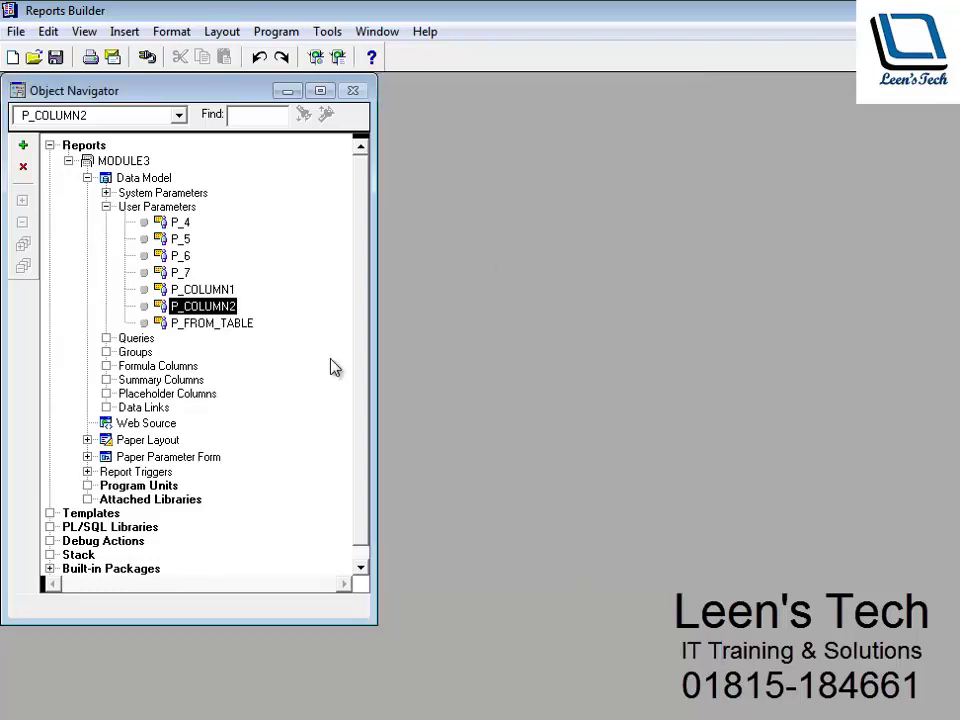
Step: Rename user parameter P_4 to P_COLUMN3
{"action": "left_click", "coordinate": [162, 226]}
{"action": "double_click", "coordinate": [162, 228]}
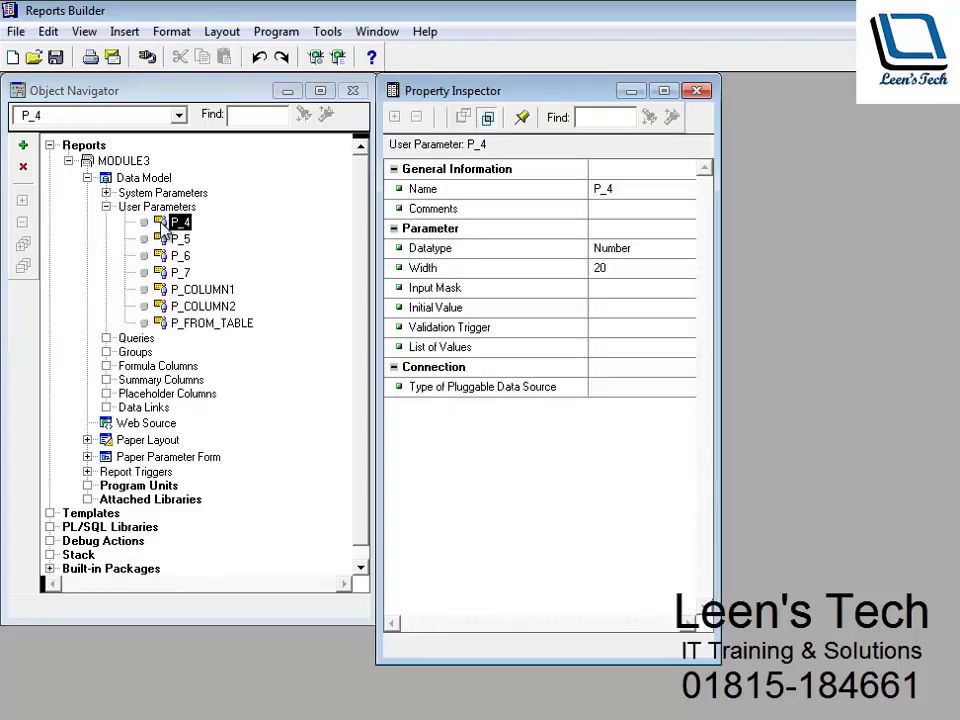
{"action": "left_click", "coordinate": [638, 189]}
{"action": "type", "text": "P_COLUMN1"}
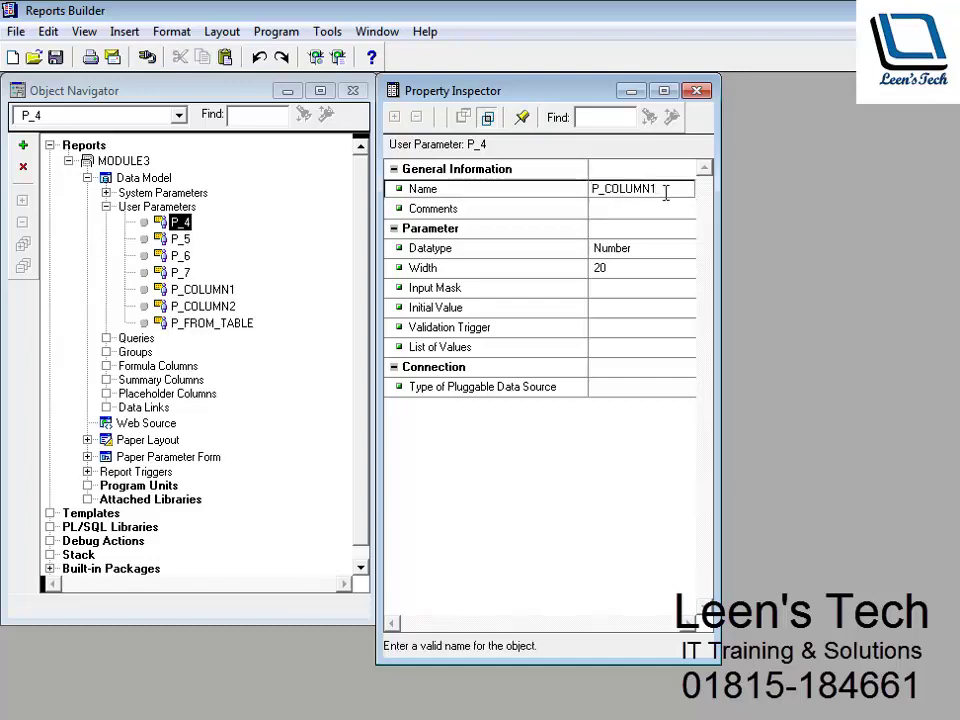
{"action": "key", "text": "BackSpace"}
{"action": "type", "text": "3"}
Step: Set P_COLUMN3's datatype to Character, width to 100 and initial value to SALARY, and close its properties
{"action": "left_click", "coordinate": [643, 250]}
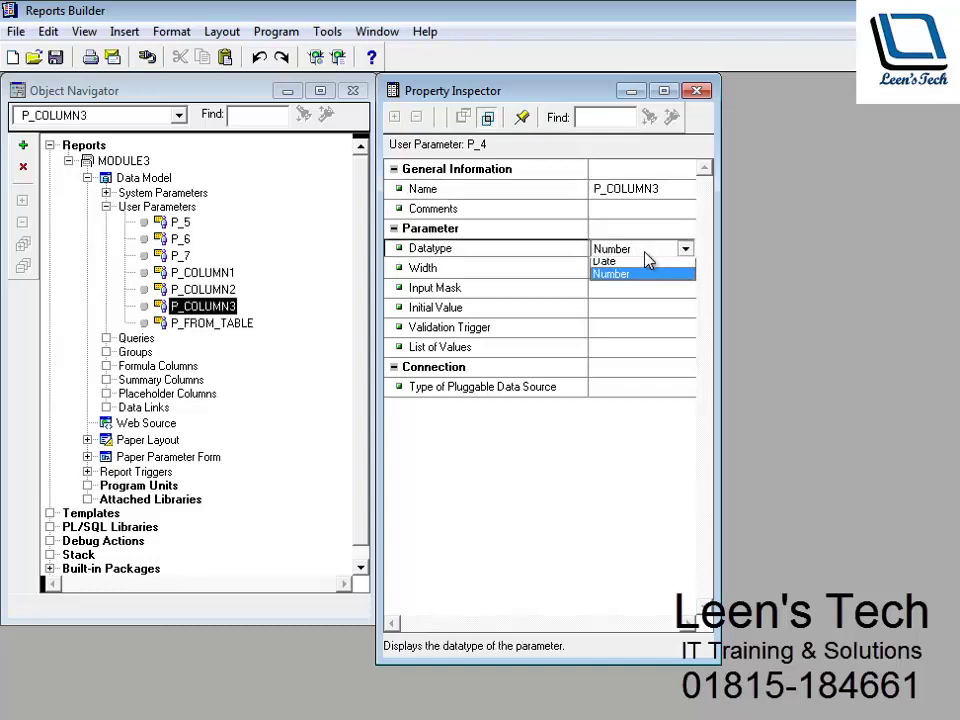
{"action": "left_click", "coordinate": [645, 267]}
{"action": "left_click", "coordinate": [640, 268]}
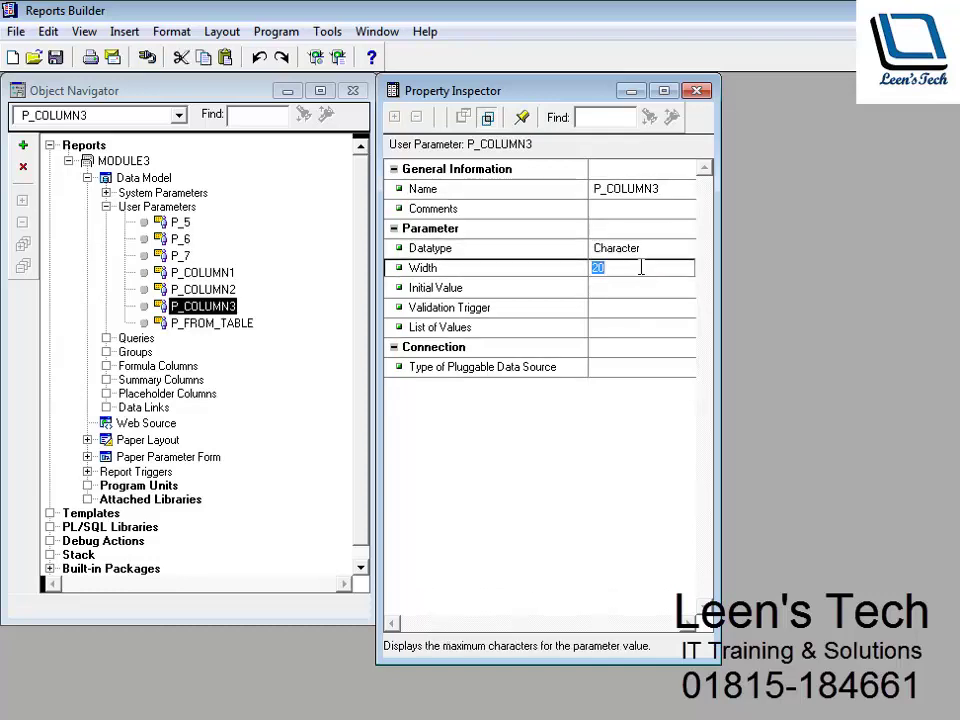
{"action": "type", "text": "100"}
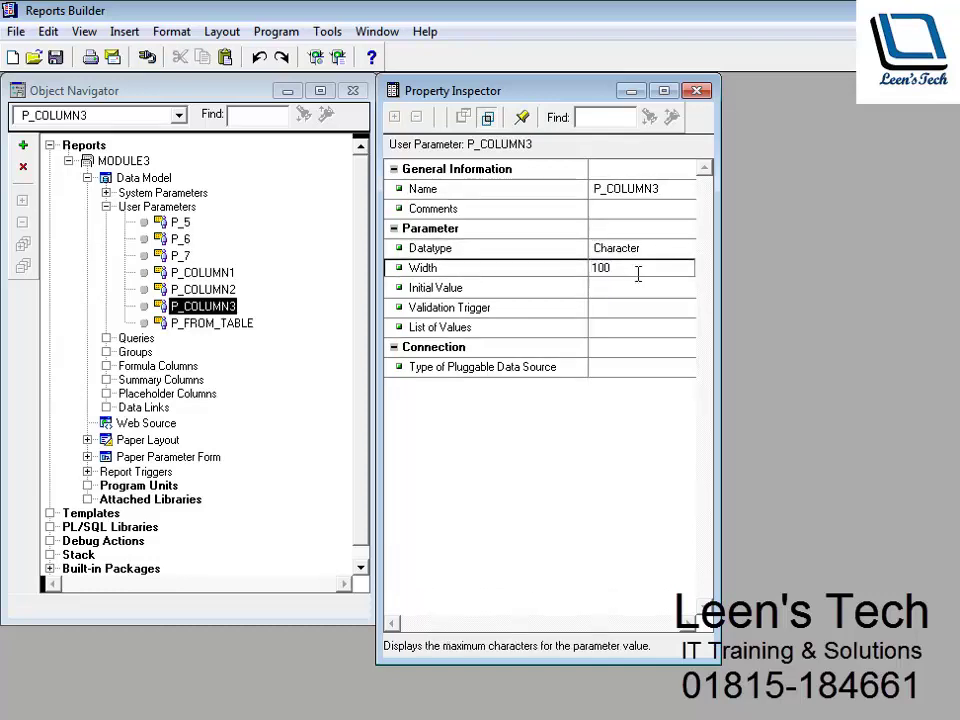
{"action": "left_click", "coordinate": [636, 289]}
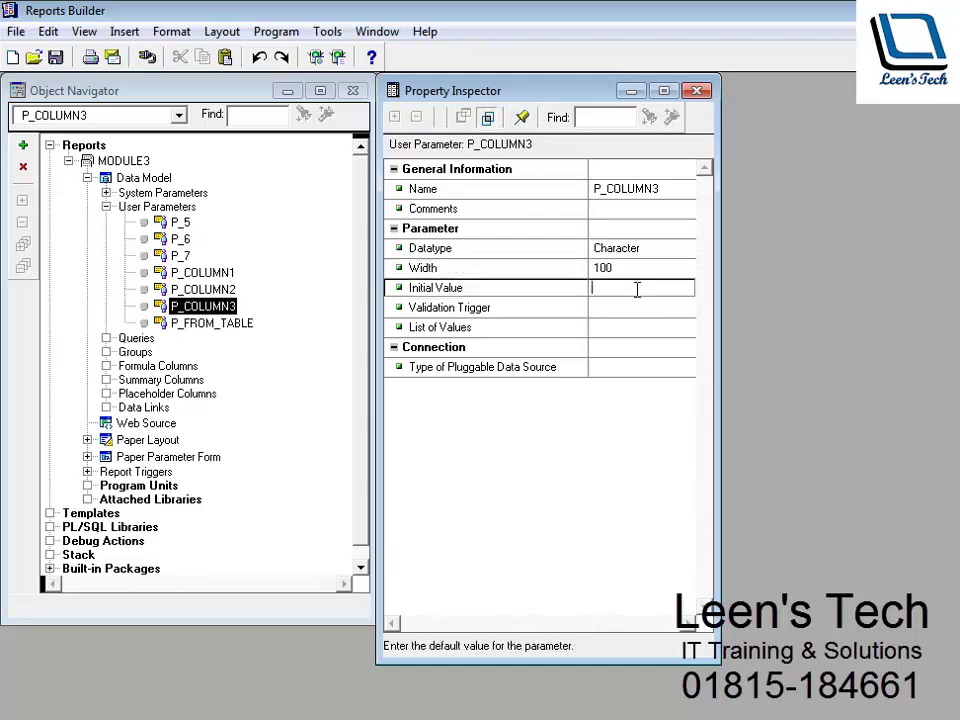
{"action": "type", "text": "SALARY"}
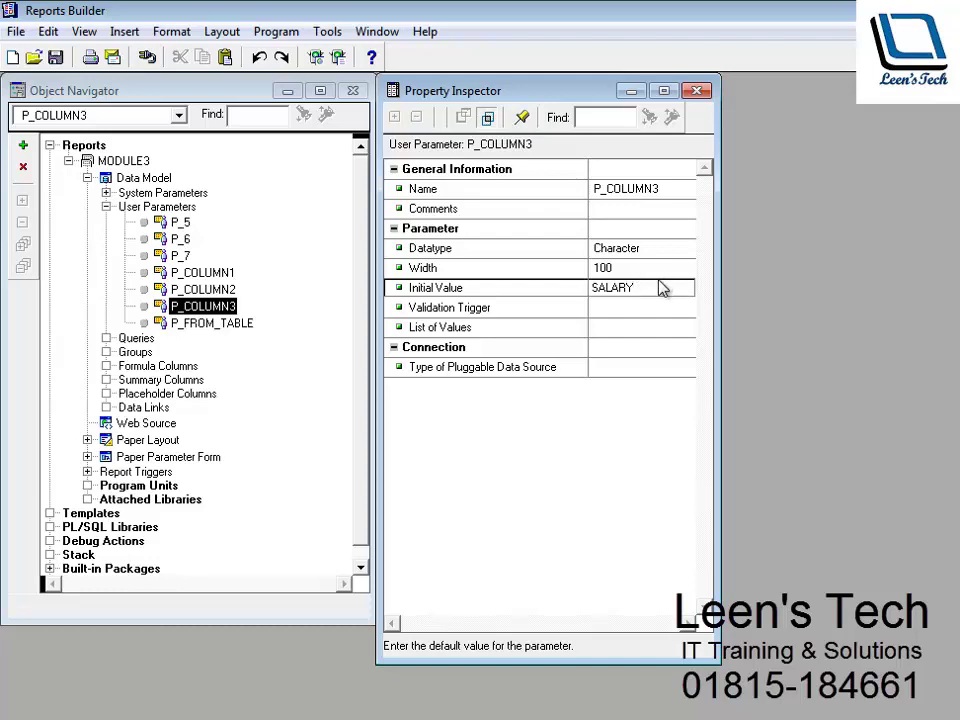
{"action": "left_click", "coordinate": [645, 352]}
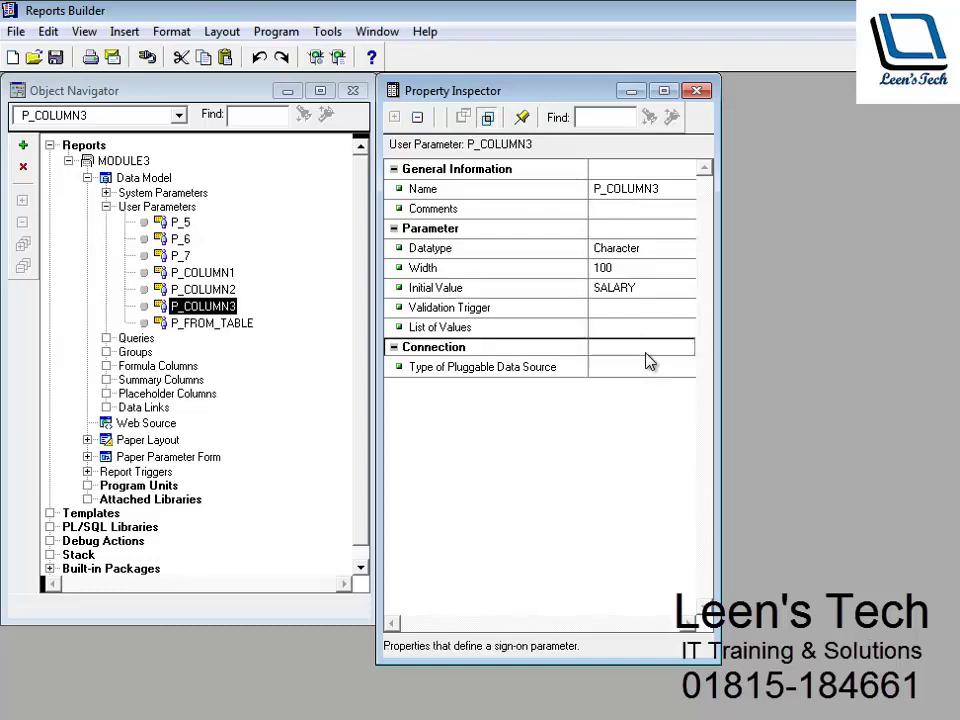
{"action": "left_click", "coordinate": [698, 91]}
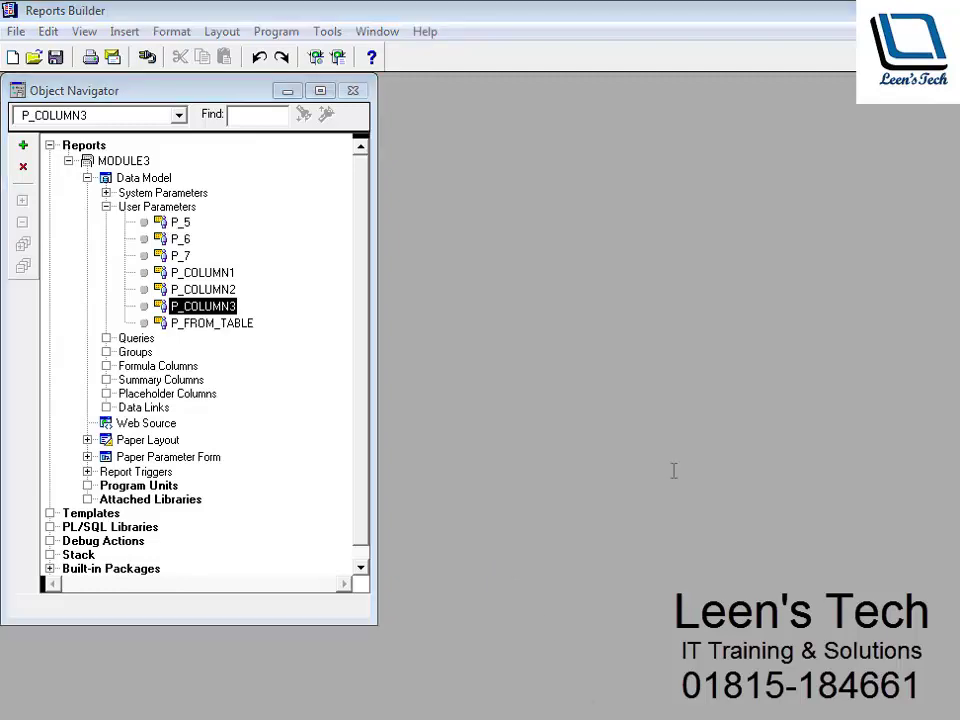
Step: Look up the fifth parameter's name in the Notepad notes and rename user parameter P_5 to P_COND1 in Reports Builder
{"action": "key", "text": "alt+Tab"}
{"action": "scroll", "coordinate": [585, 444], "scroll_direction": "down", "scroll_amount": 3}
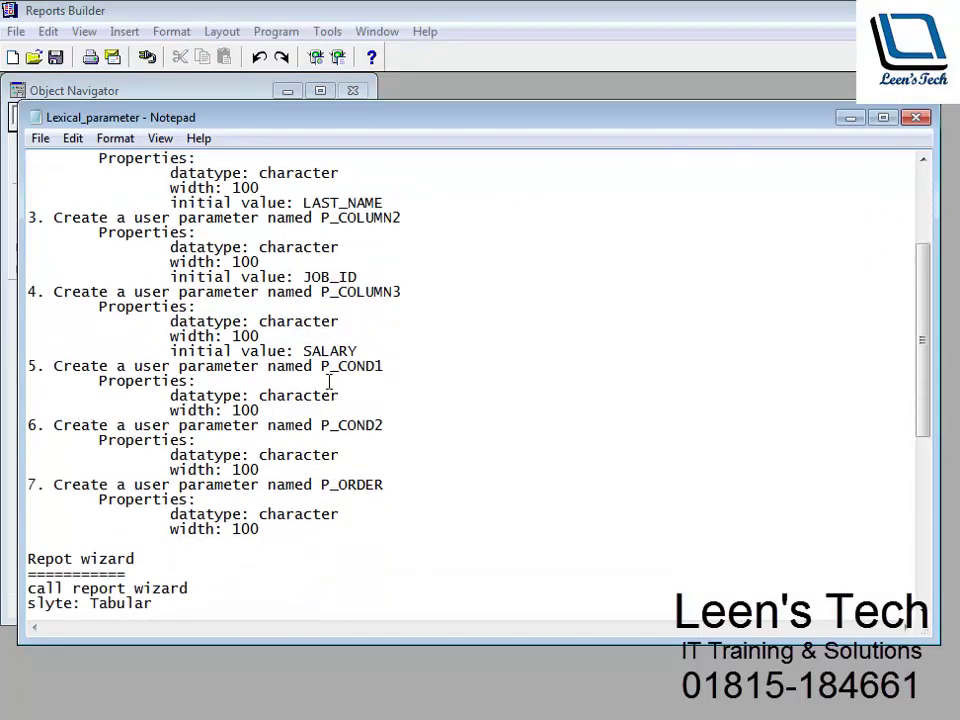
{"action": "left_click_drag", "start_coordinate": [322, 366], "coordinate": [417, 368]}
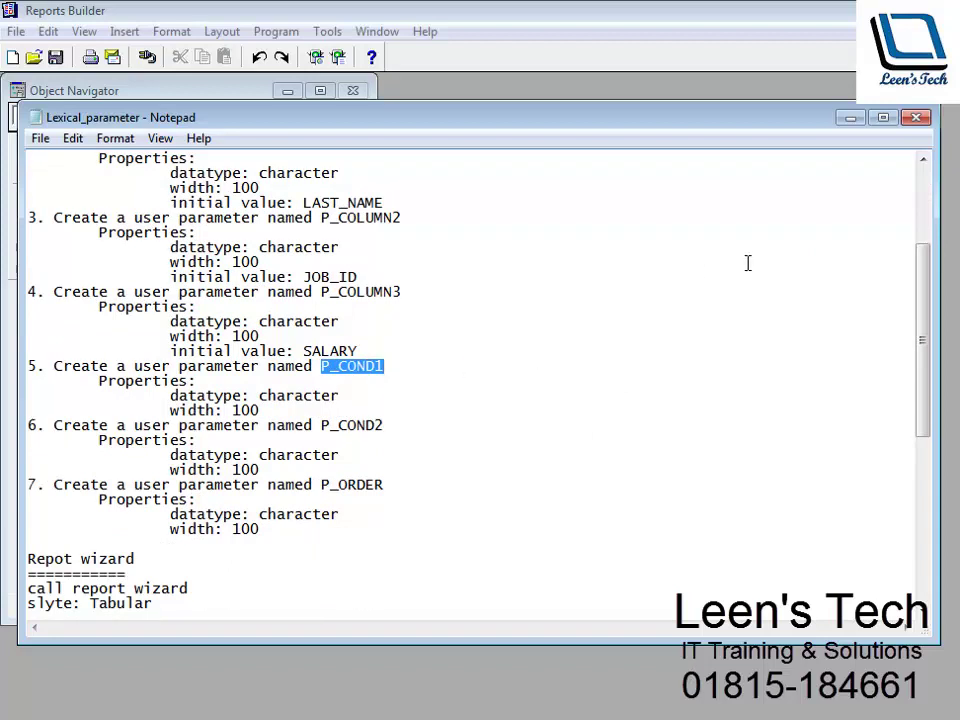
{"action": "left_click", "coordinate": [855, 122]}
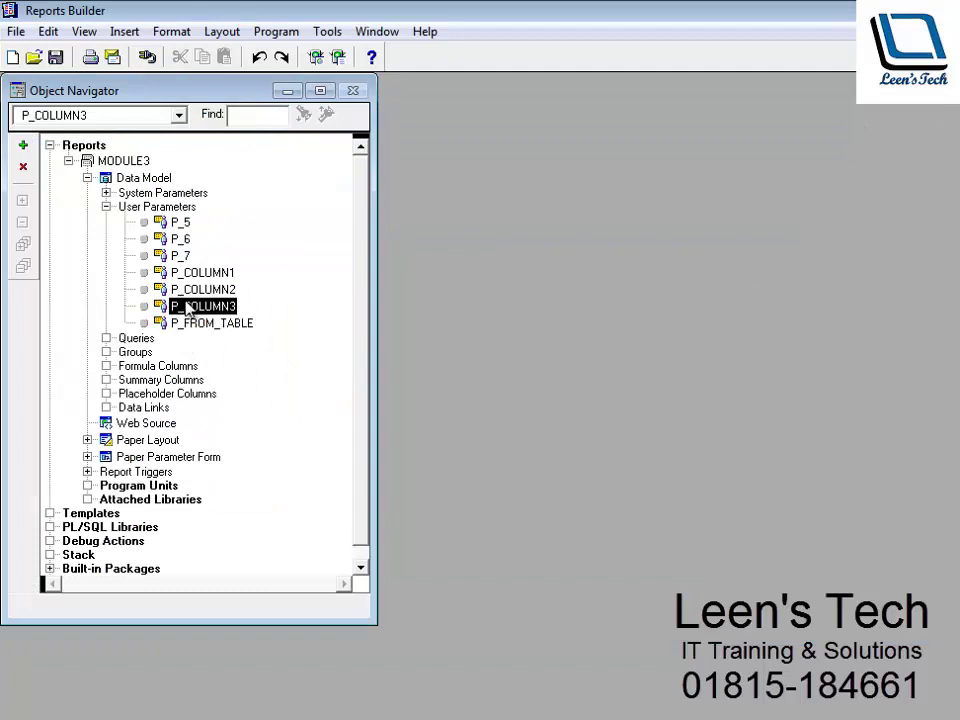
{"action": "double_click", "coordinate": [180, 222]}
{"action": "left_click", "coordinate": [634, 188]}
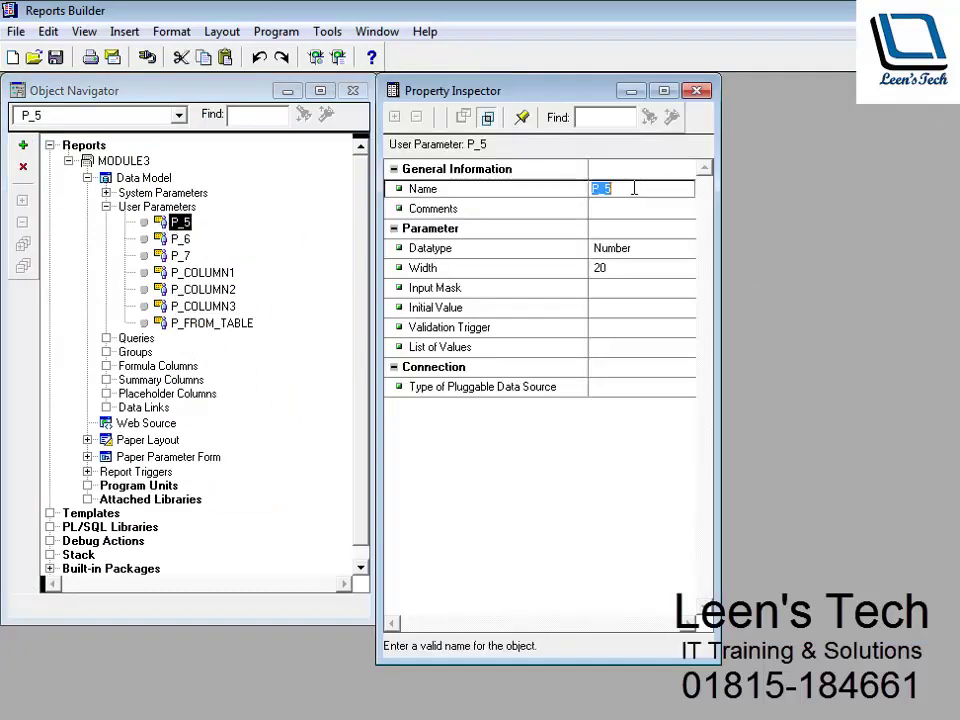
{"action": "type", "text": "P_CONC1"}
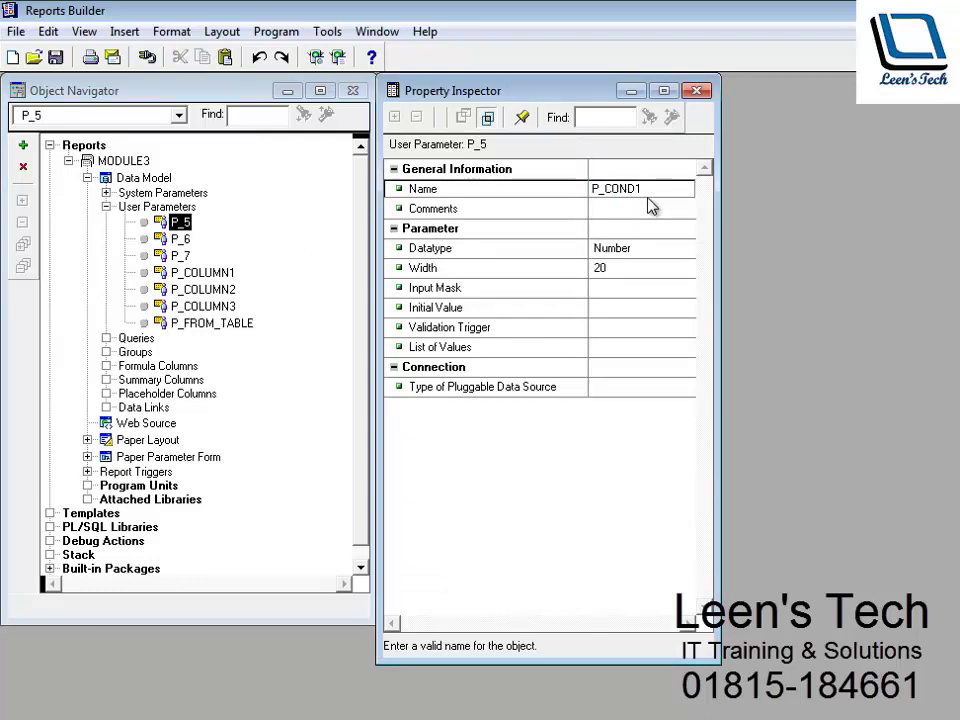
Step: Set P_COND1's datatype to Character and its width to 100, and close its properties
{"action": "left_click", "coordinate": [639, 250]}
{"action": "left_click", "coordinate": [628, 267]}
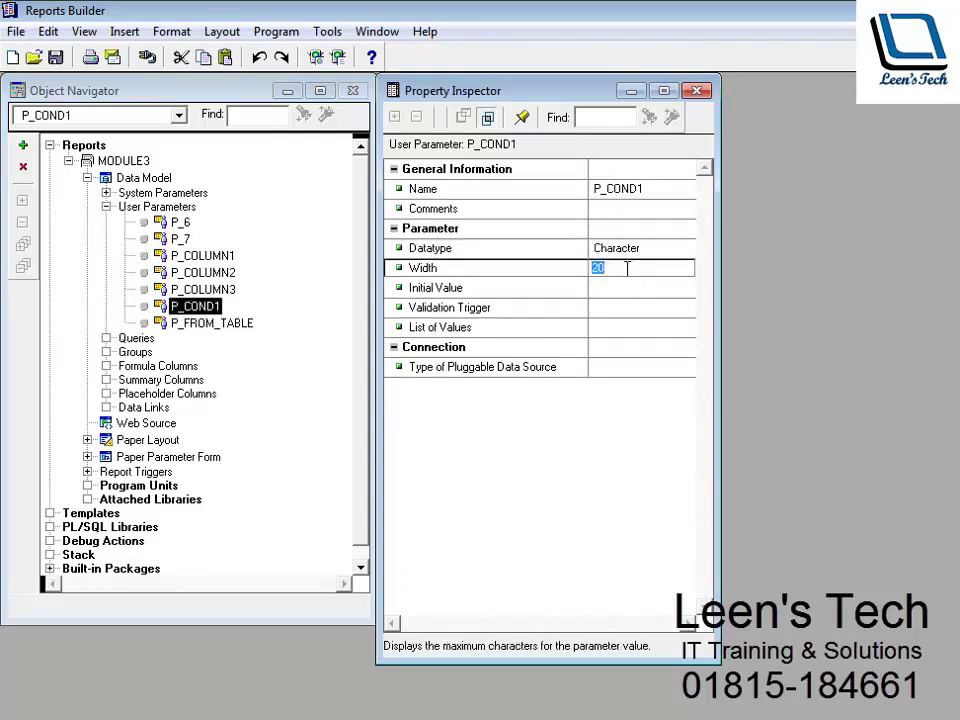
{"action": "type", "text": "100"}
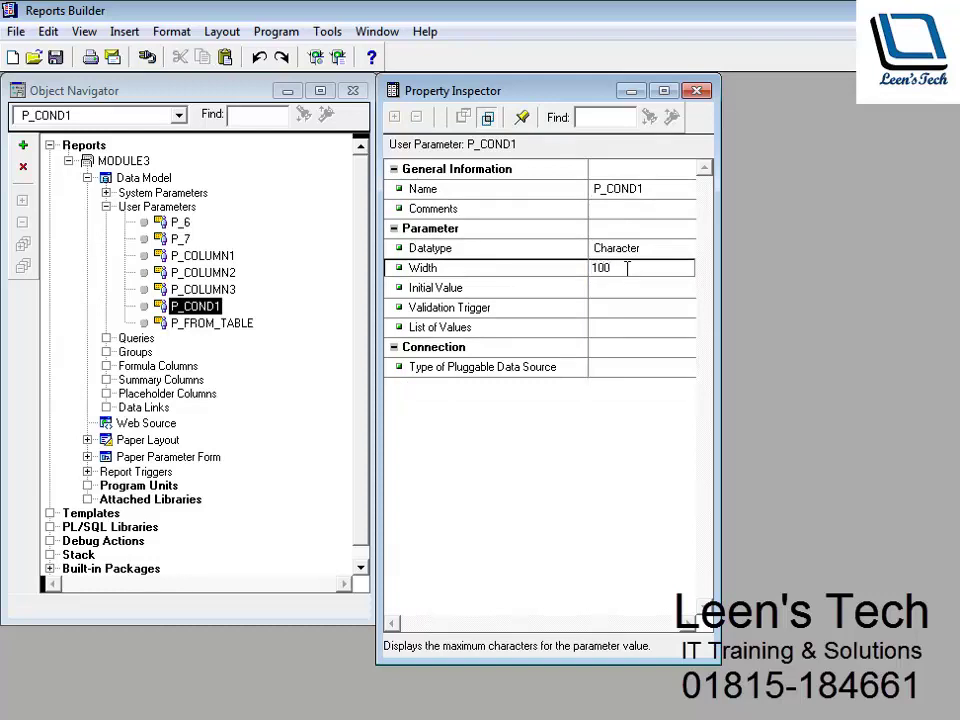
{"action": "key", "text": "Return"}
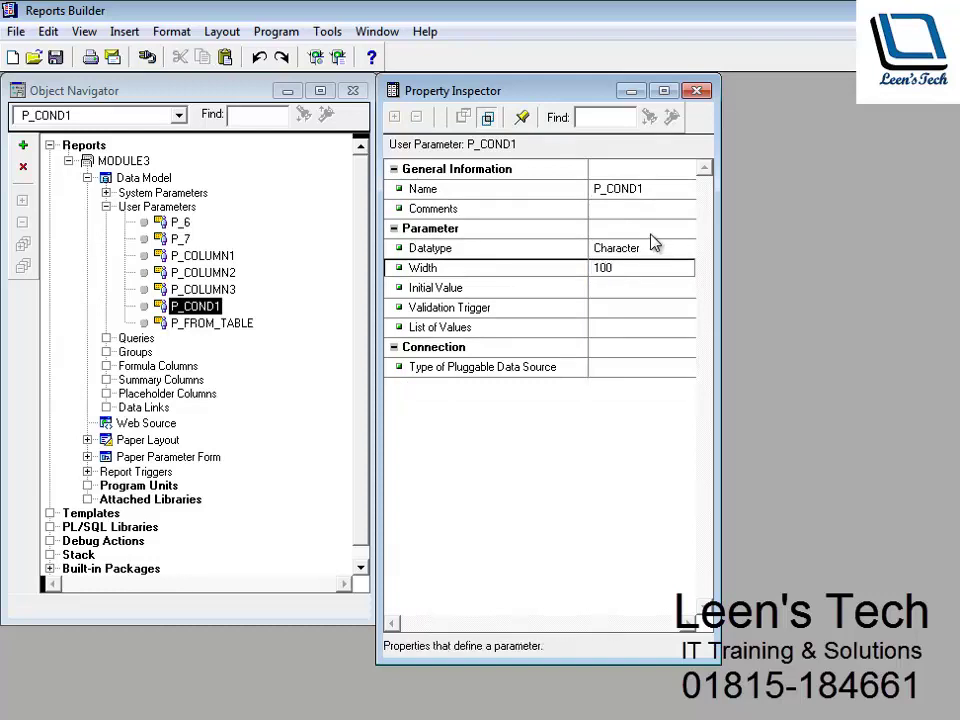
{"action": "left_click", "coordinate": [699, 92]}
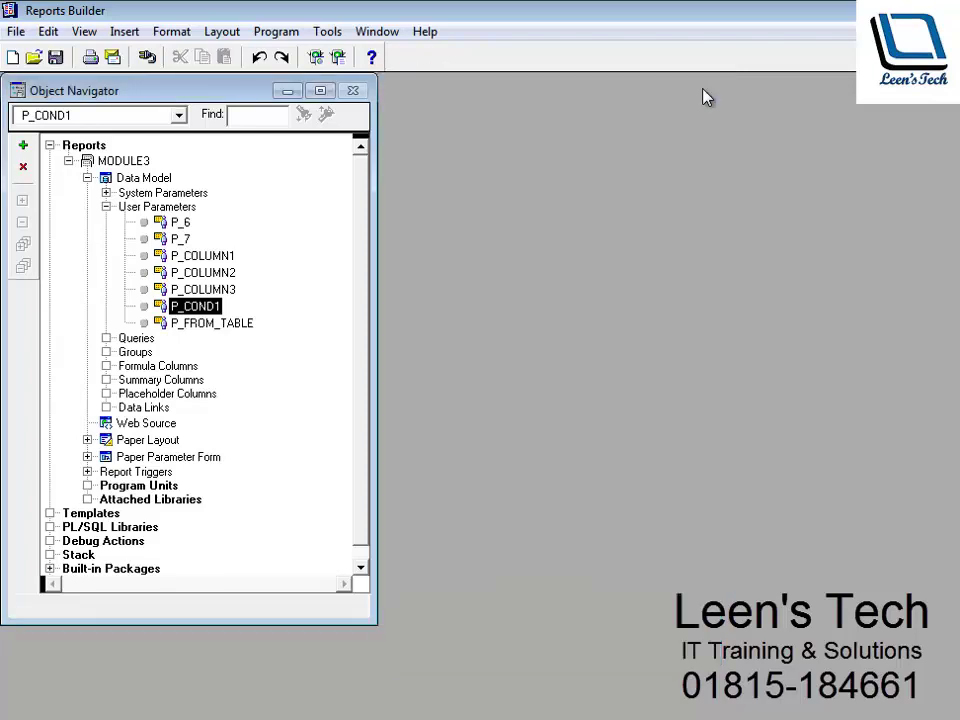
Step: Rename user parameter P_6 to P_COND2
{"action": "double_click", "coordinate": [158, 222]}
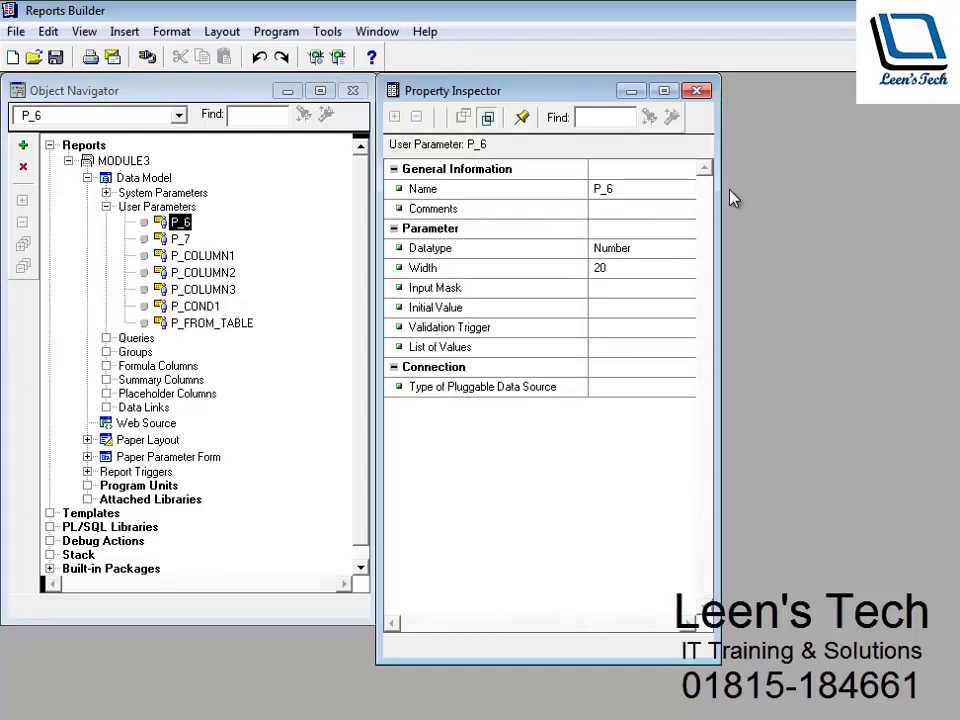
{"action": "left_click", "coordinate": [638, 190]}
{"action": "type", "text": "P_COND1"}
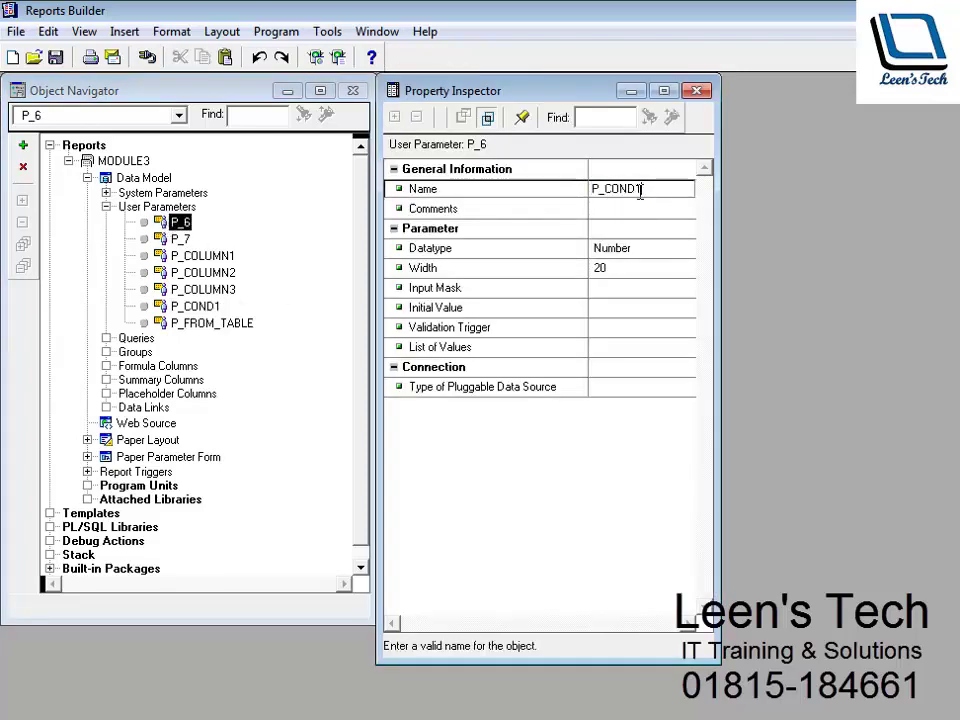
{"action": "key", "text": "BackSpace"}
{"action": "type", "text": "2"}
Step: Set P_COND2's datatype to Character and its width to 100, and close its properties
{"action": "left_click", "coordinate": [639, 252]}
{"action": "left_click", "coordinate": [639, 266]}
{"action": "left_click", "coordinate": [629, 268]}
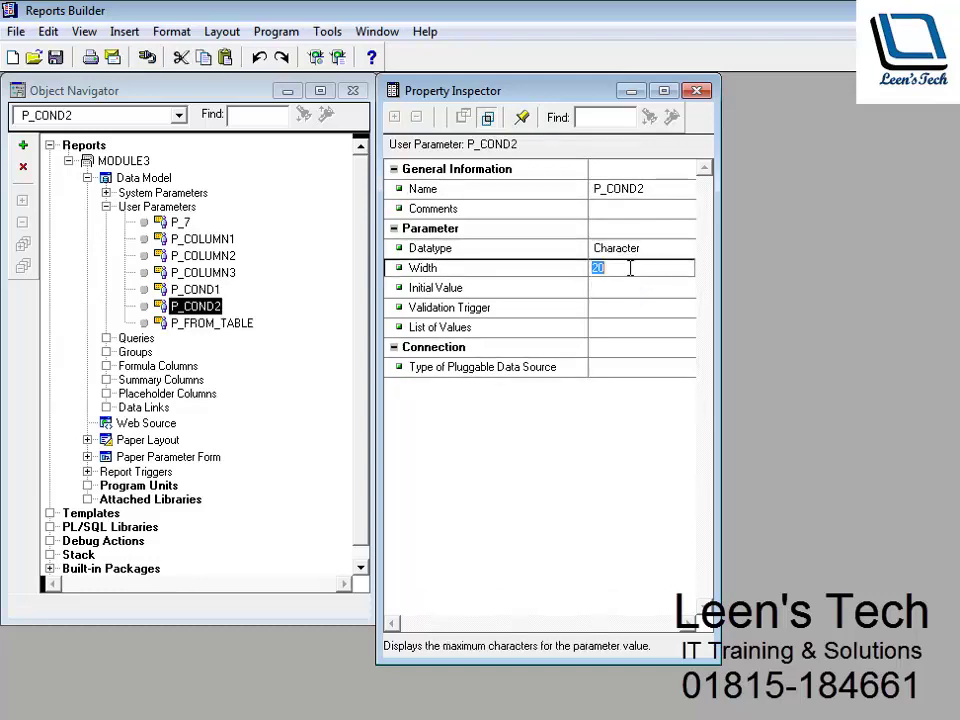
{"action": "type", "text": "100"}
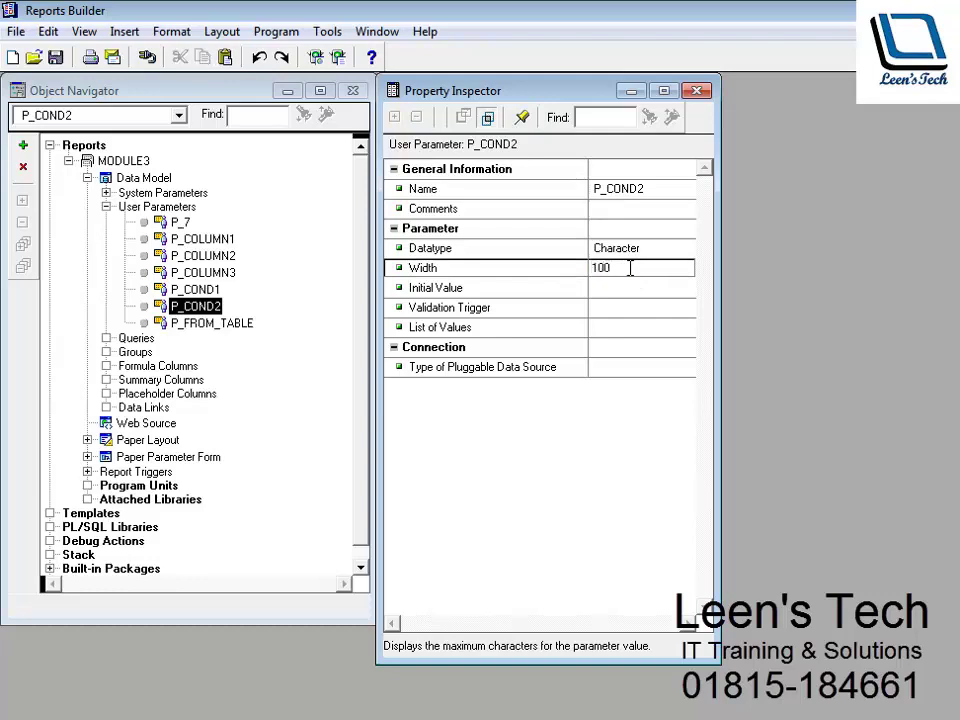
{"action": "left_click", "coordinate": [659, 193]}
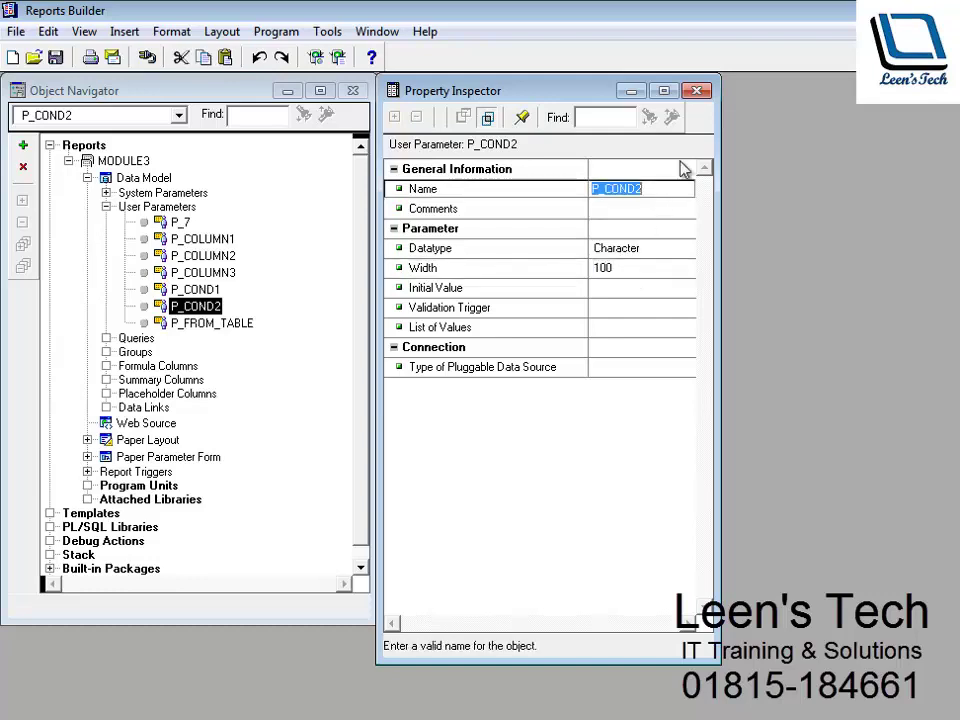
{"action": "left_click", "coordinate": [697, 92]}
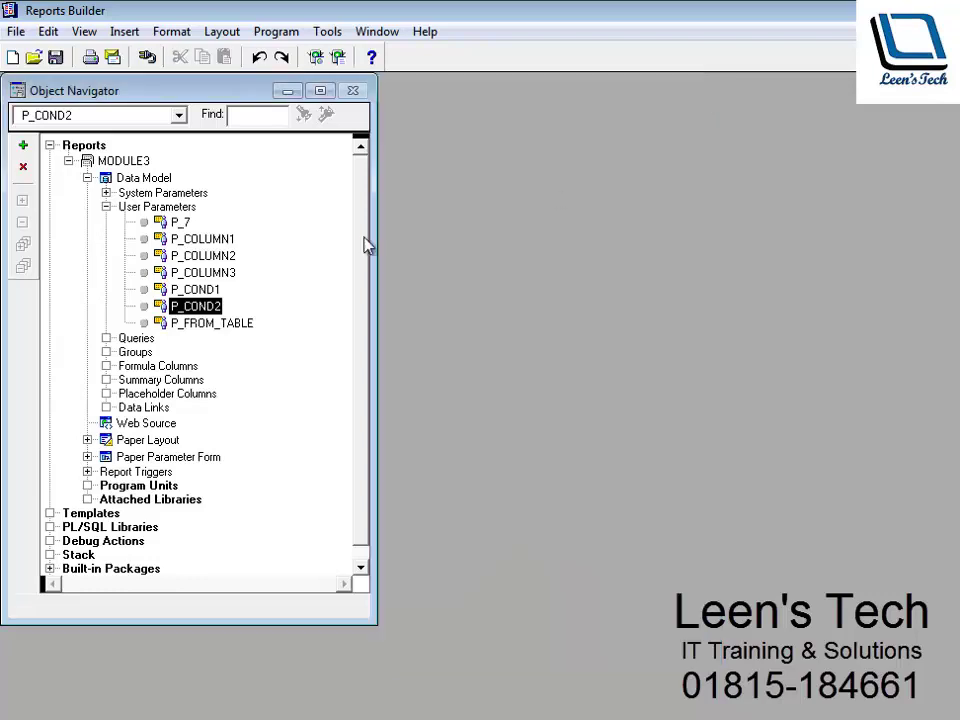
Step: Copy the seventh parameter's name from the Notepad notes and rename user parameter P_7 to P_ORDER in Reports Builder
{"action": "double_click", "coordinate": [163, 227]}
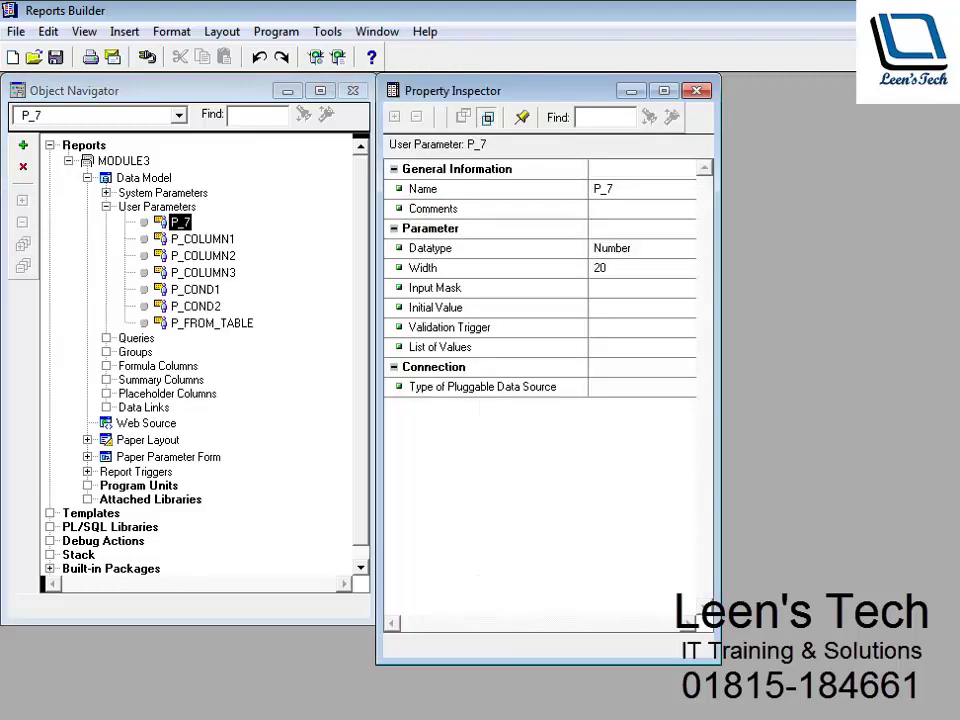
{"action": "key", "text": "alt+Tab"}
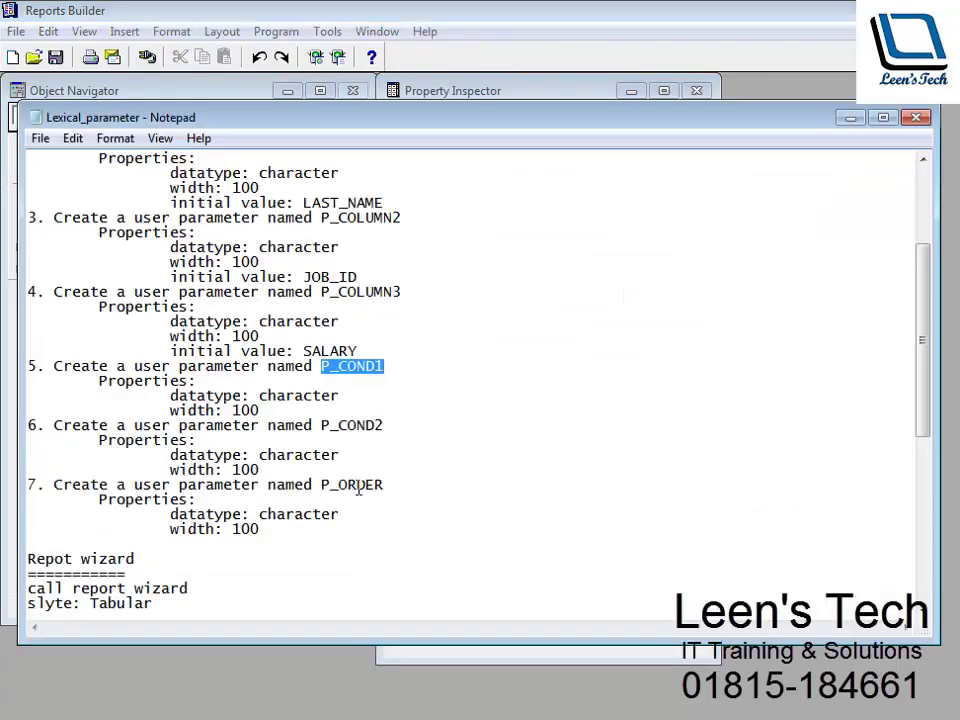
{"action": "left_click_drag", "start_coordinate": [321, 484], "coordinate": [390, 487]}
{"action": "key", "text": "ctrl+c"}
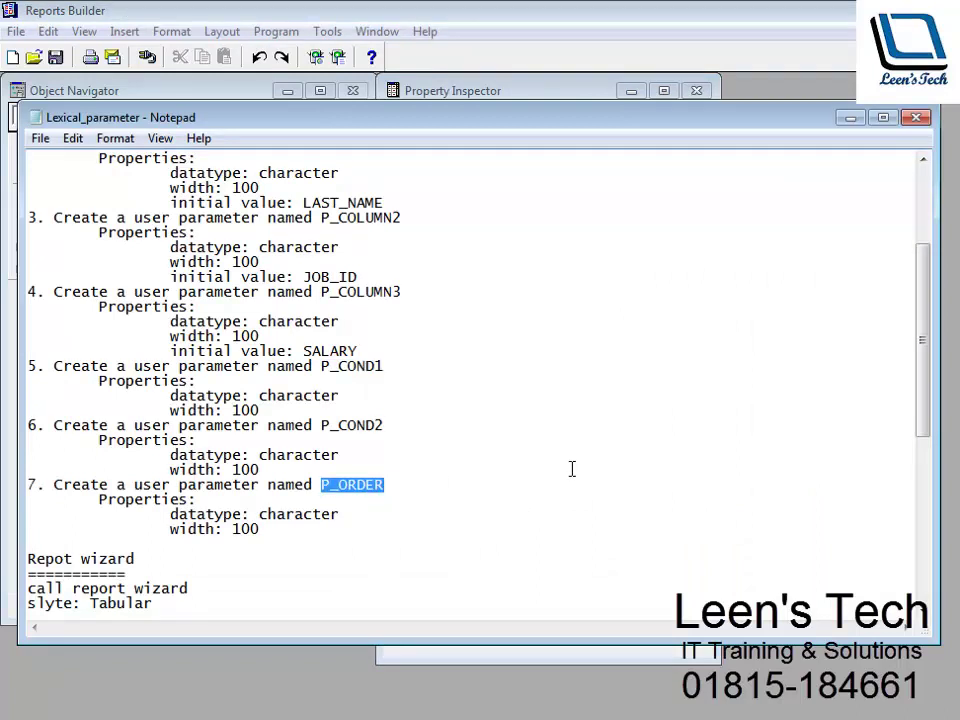
{"action": "left_click", "coordinate": [848, 118]}
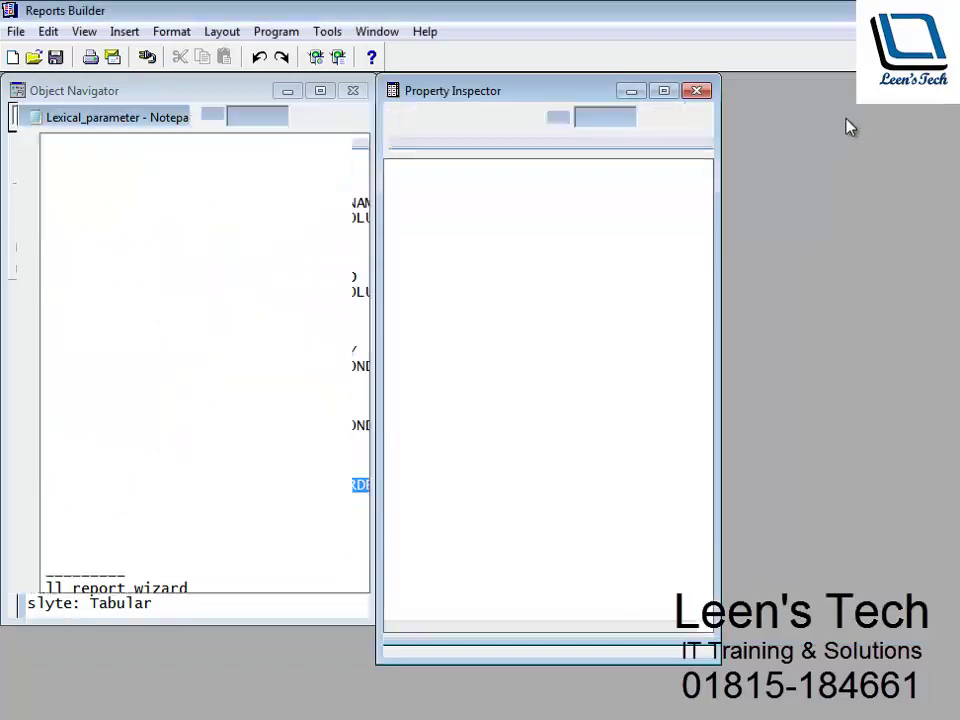
{"action": "left_click", "coordinate": [625, 190]}
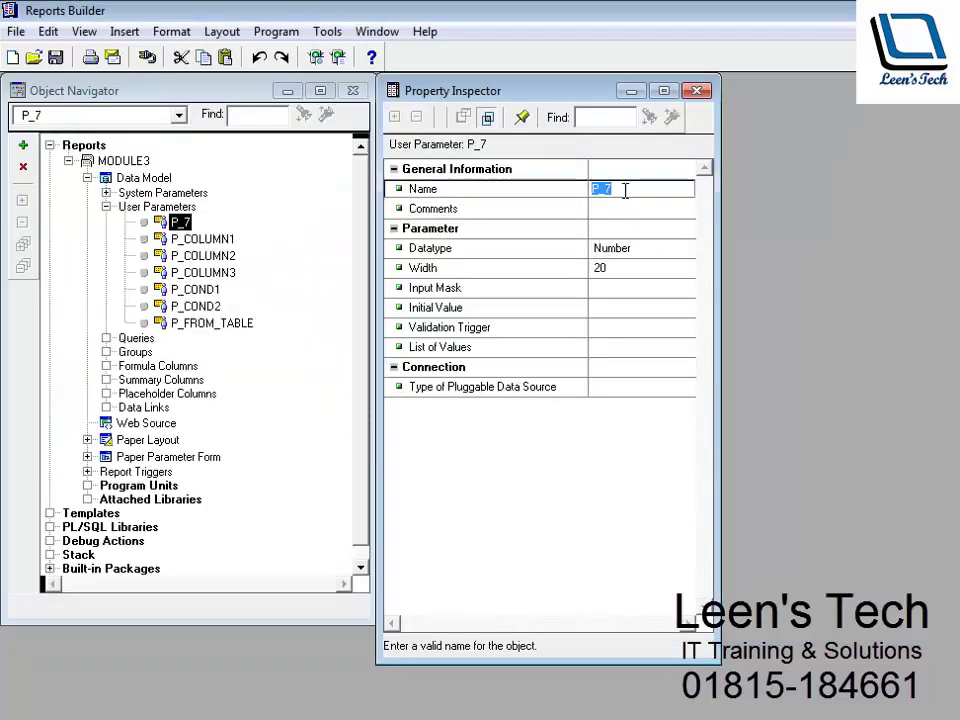
{"action": "key", "text": "ctrl+v"}
Step: Set P_ORDER's datatype to Character and its width to 100, and close its properties
{"action": "left_click", "coordinate": [633, 252]}
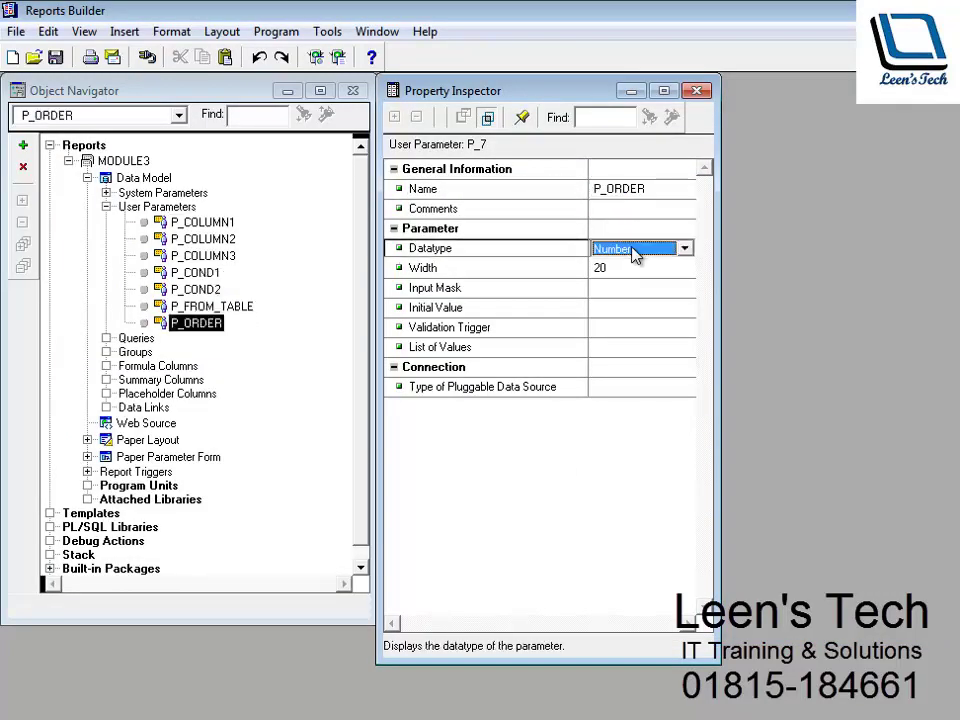
{"action": "left_click", "coordinate": [634, 252]}
{"action": "left_click", "coordinate": [612, 263]}
{"action": "left_click", "coordinate": [625, 270]}
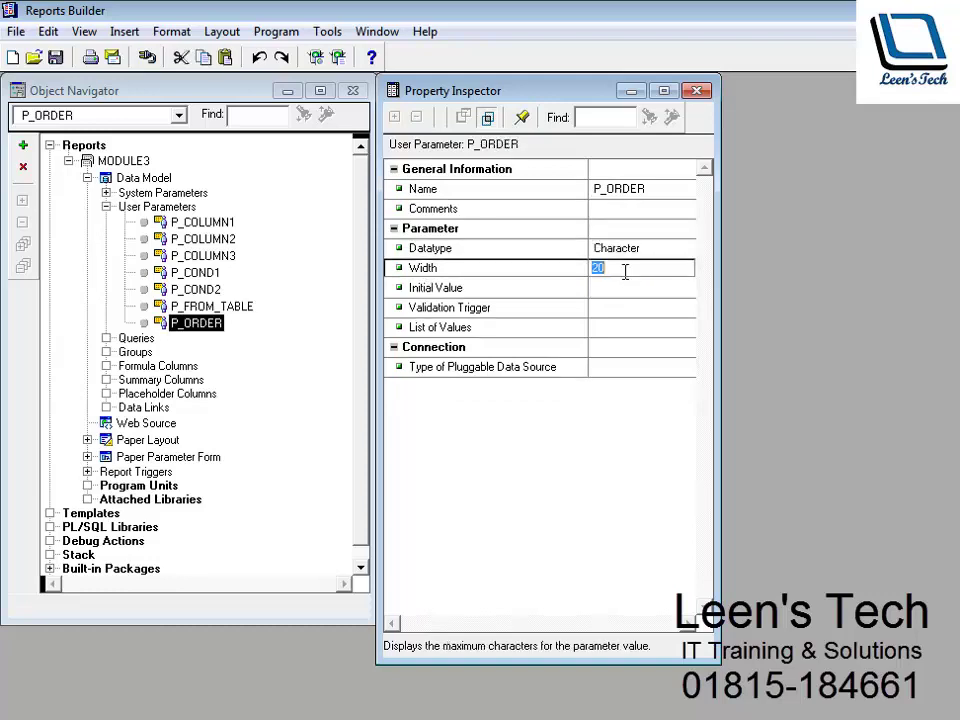
{"action": "type", "text": "100"}
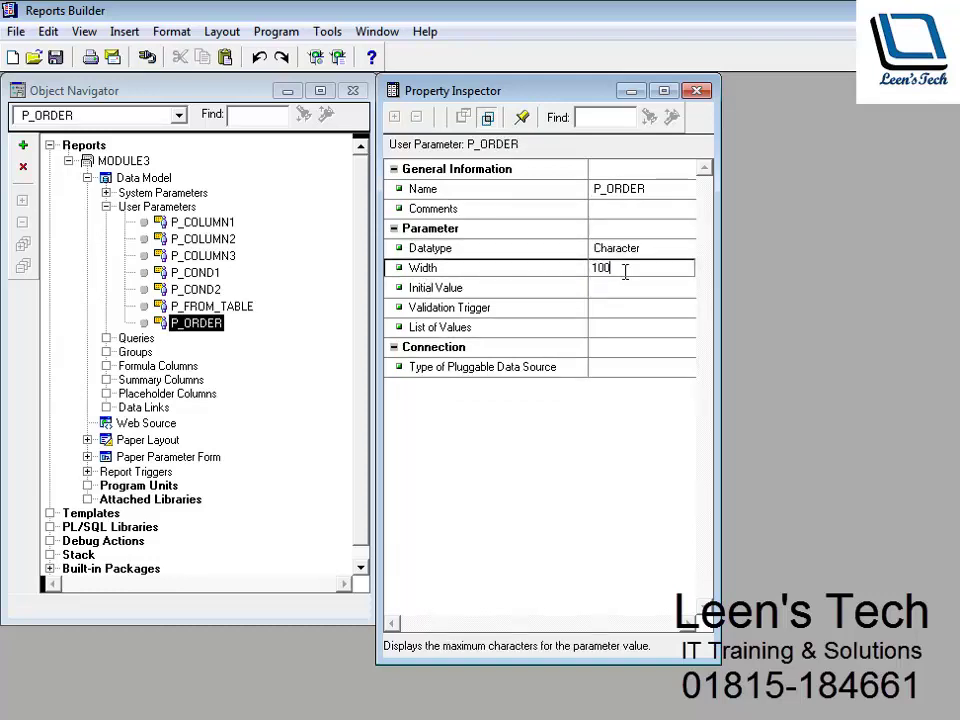
{"action": "left_click", "coordinate": [645, 251]}
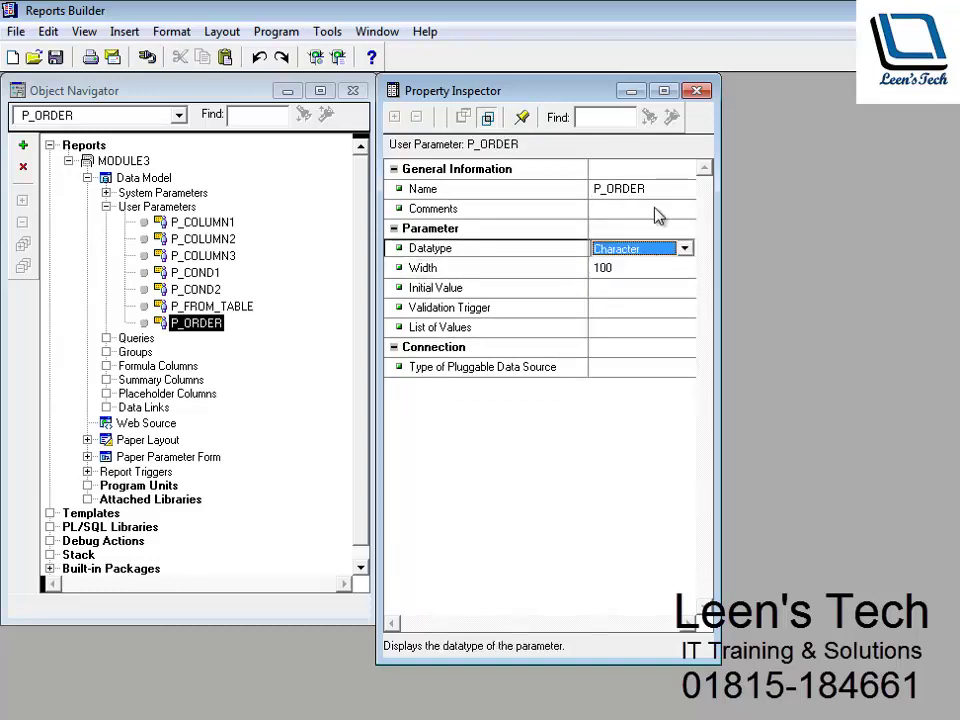
{"action": "left_click", "coordinate": [698, 91]}
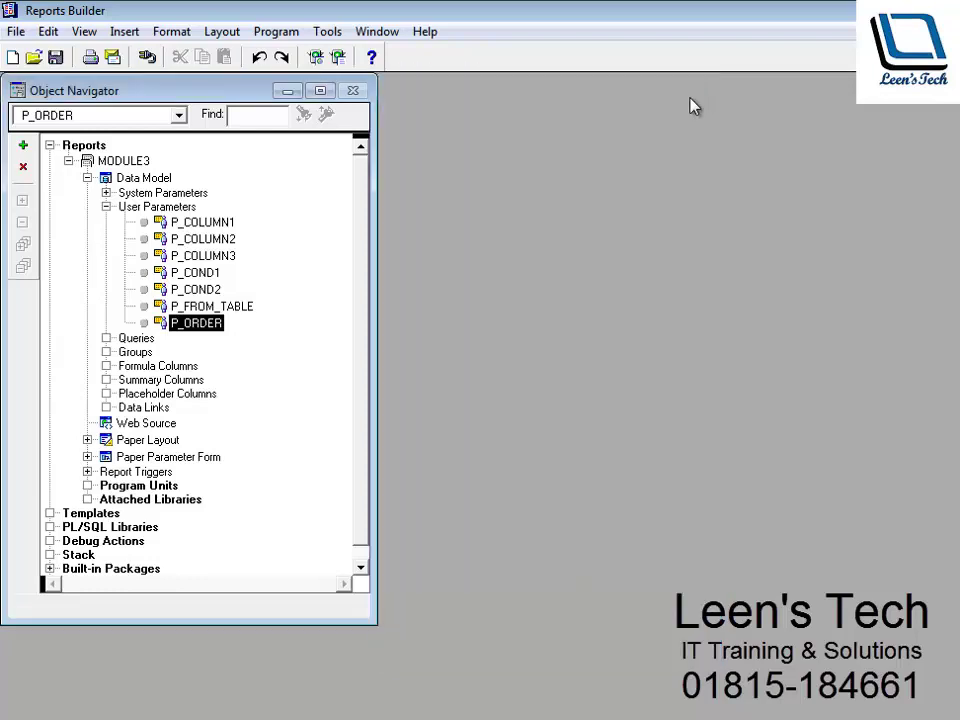
{"action": "left_click", "coordinate": [238, 382]}
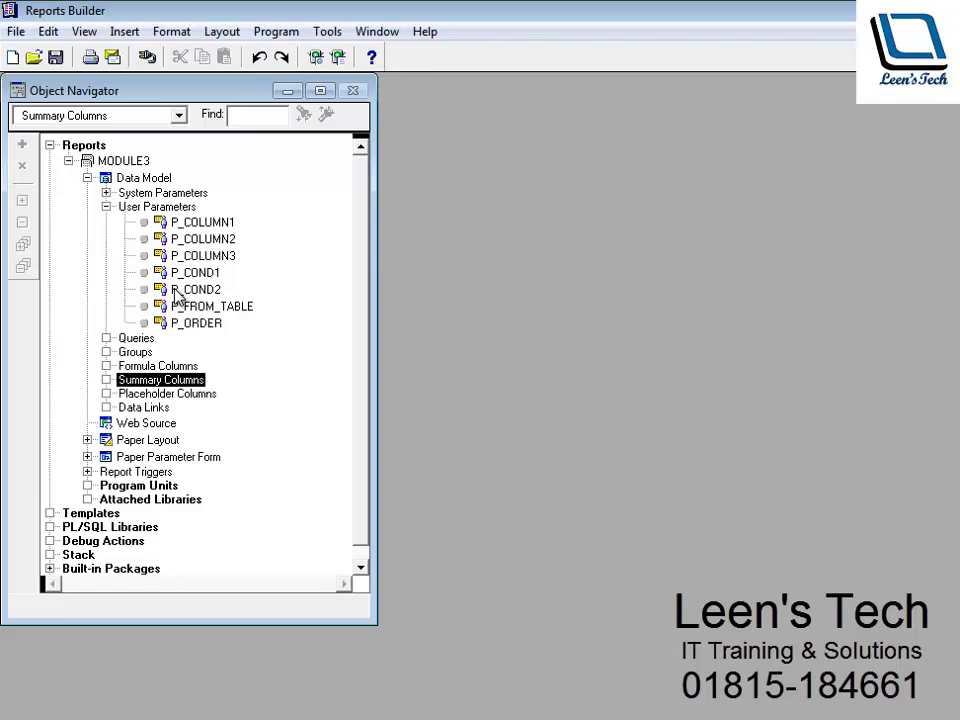
{"action": "key", "text": "Down"}
{"action": "key", "text": "Down"}
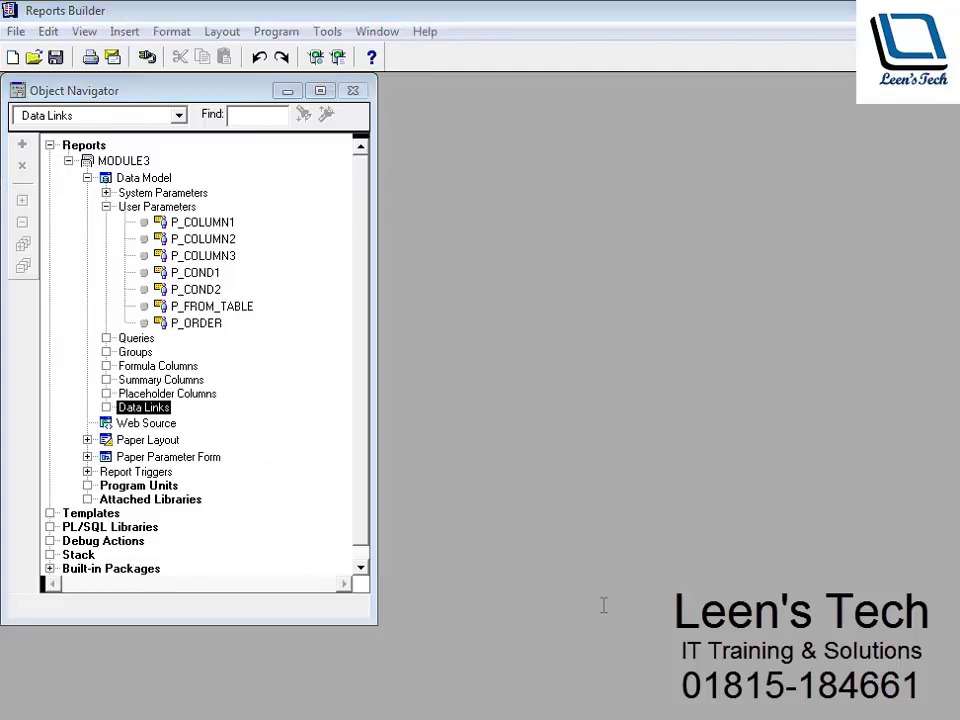
Step: Copy the five-line Data/Query text, from SELECT &P_COLUMN1 to &P_ORDER, from the Notepad notes and return to Reports Builder
{"action": "key", "text": "alt+Tab"}
{"action": "scroll", "coordinate": [500, 500], "scroll_direction": "down", "scroll_amount": 3}
{"action": "scroll", "coordinate": [500, 500], "scroll_direction": "down", "scroll_amount": 3}
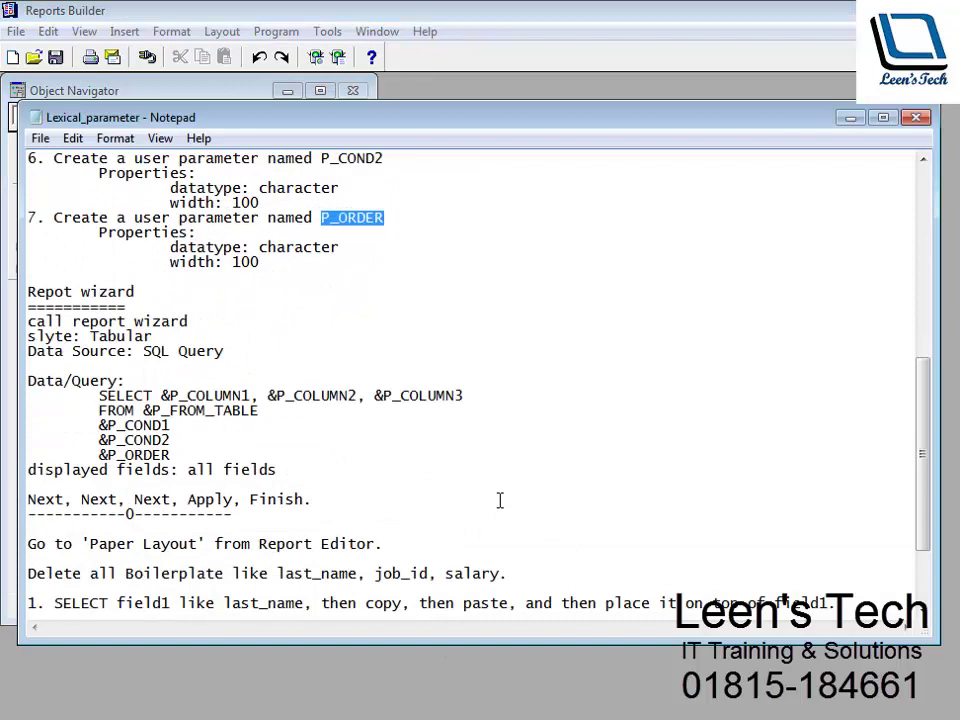
{"action": "left_click", "coordinate": [173, 455]}
{"action": "left_click_drag", "start_coordinate": [173, 455], "coordinate": [28, 395]}
{"action": "key", "text": "ctrl+c"}
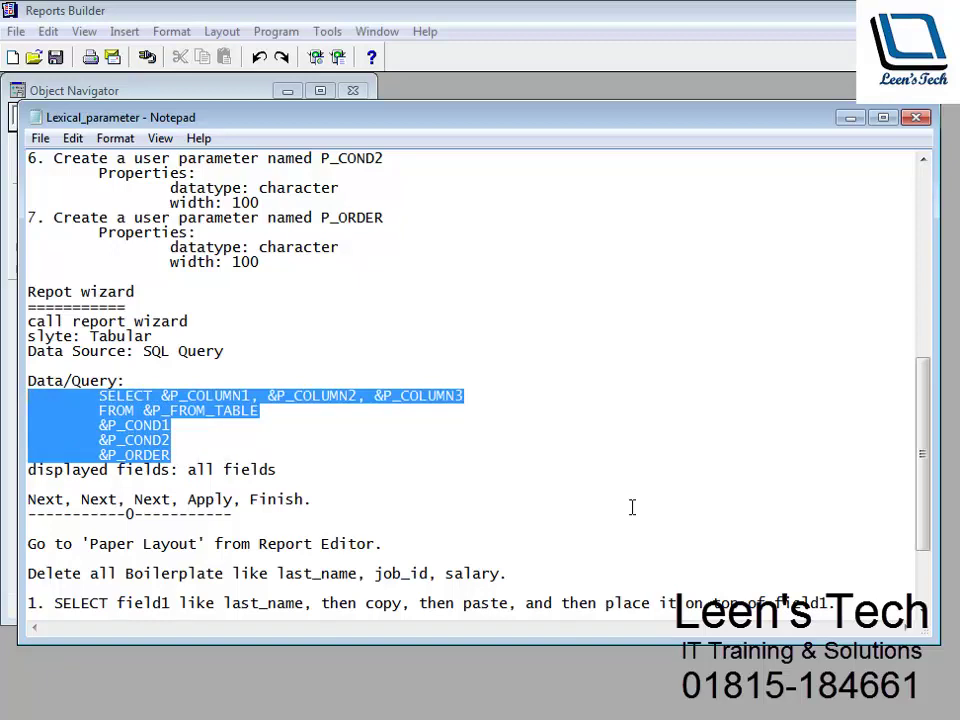
{"action": "left_click", "coordinate": [851, 118]}
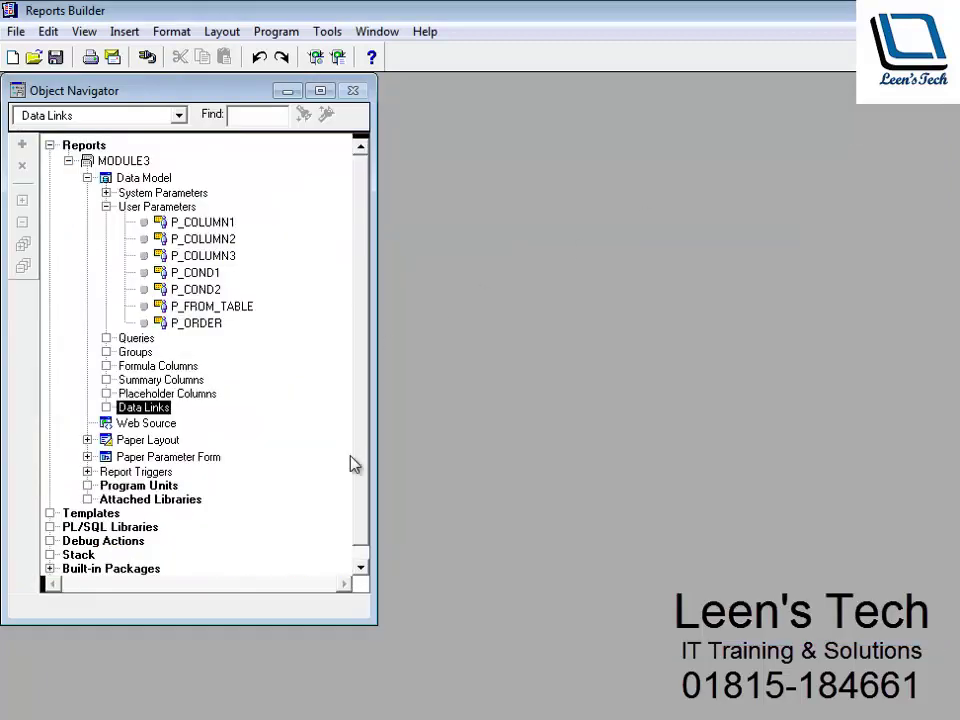
Step: Start the Report Wizard for a paper layout only, with the Tabular style and SQL Query as the data source
{"action": "left_click", "coordinate": [335, 38]}
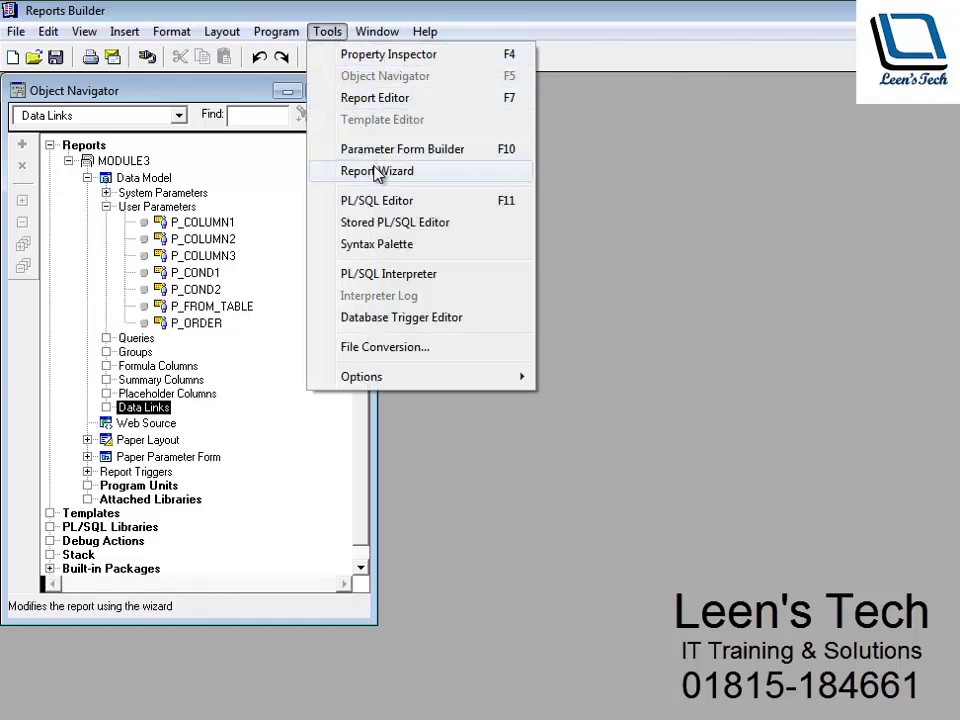
{"action": "left_click", "coordinate": [377, 172]}
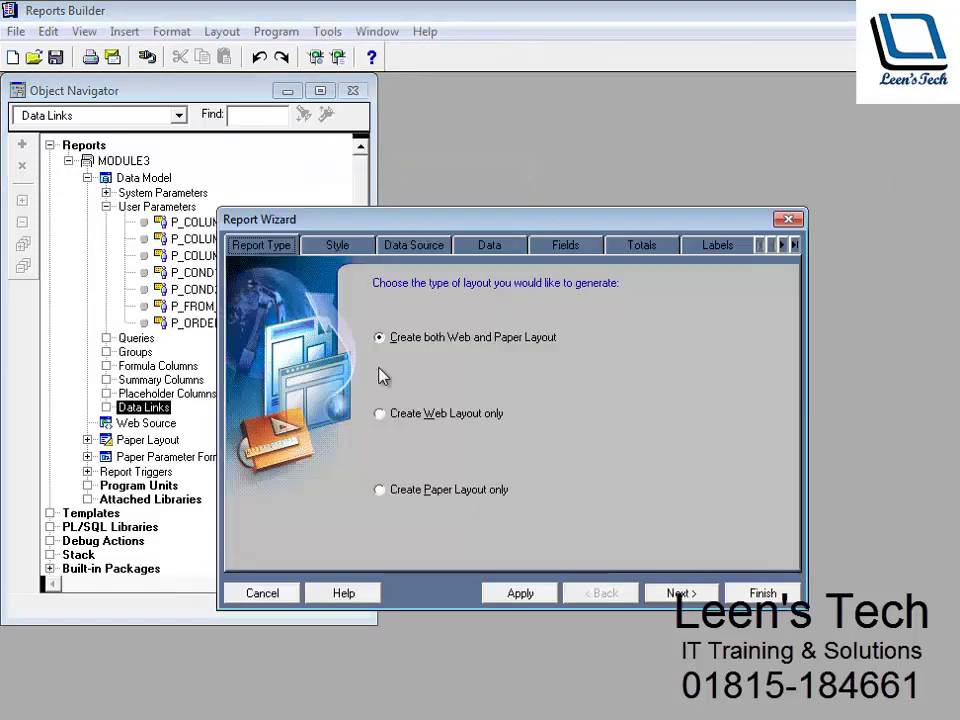
{"action": "left_click", "coordinate": [432, 492]}
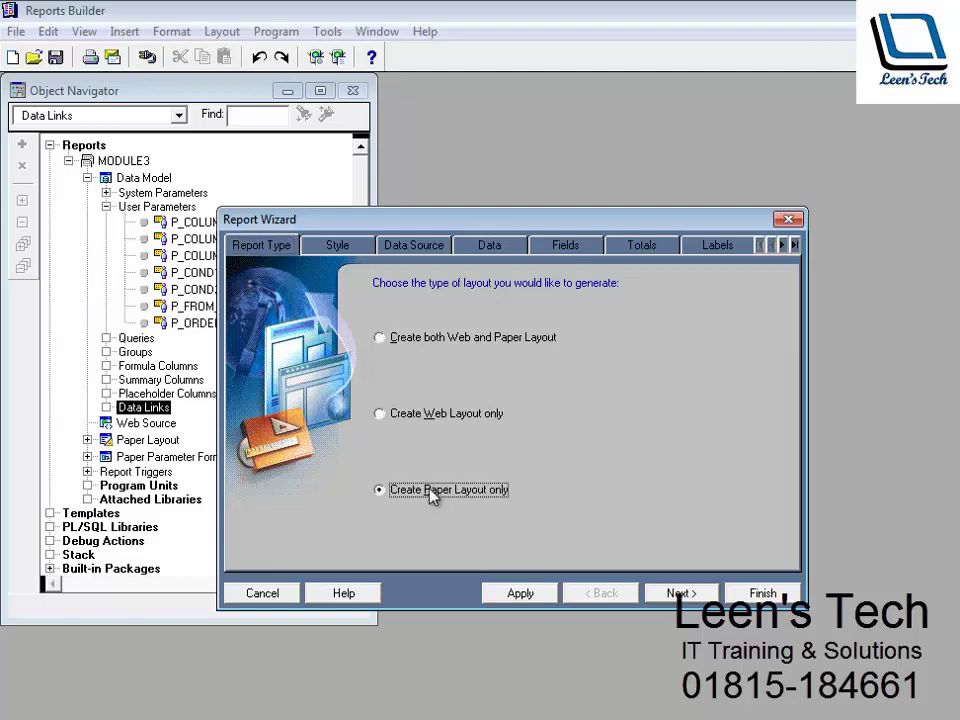
{"action": "left_click", "coordinate": [340, 248]}
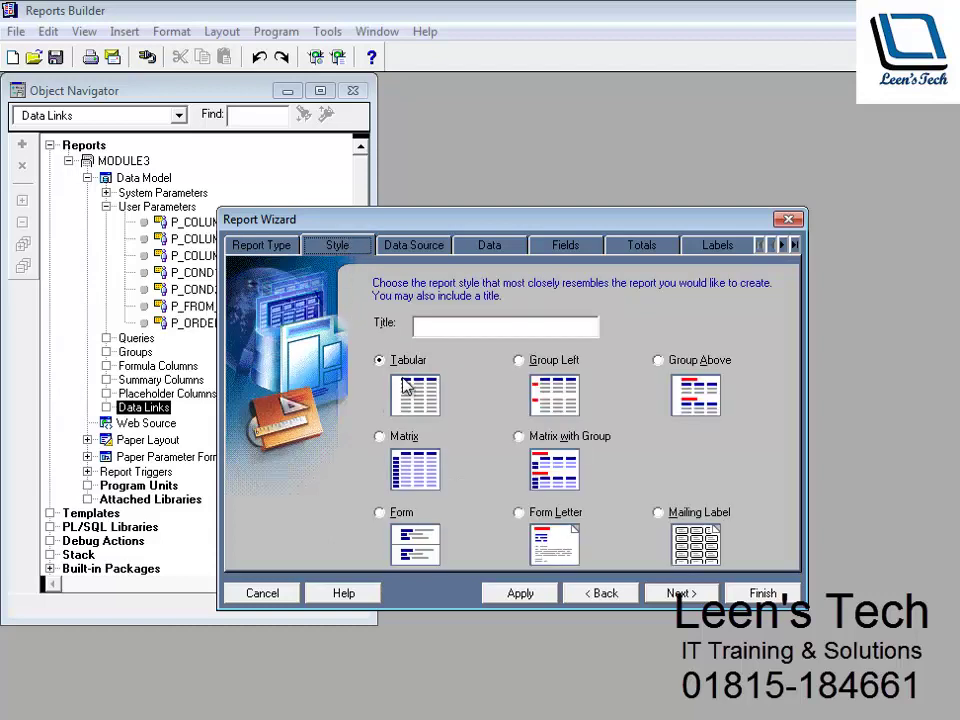
{"action": "left_click", "coordinate": [414, 248]}
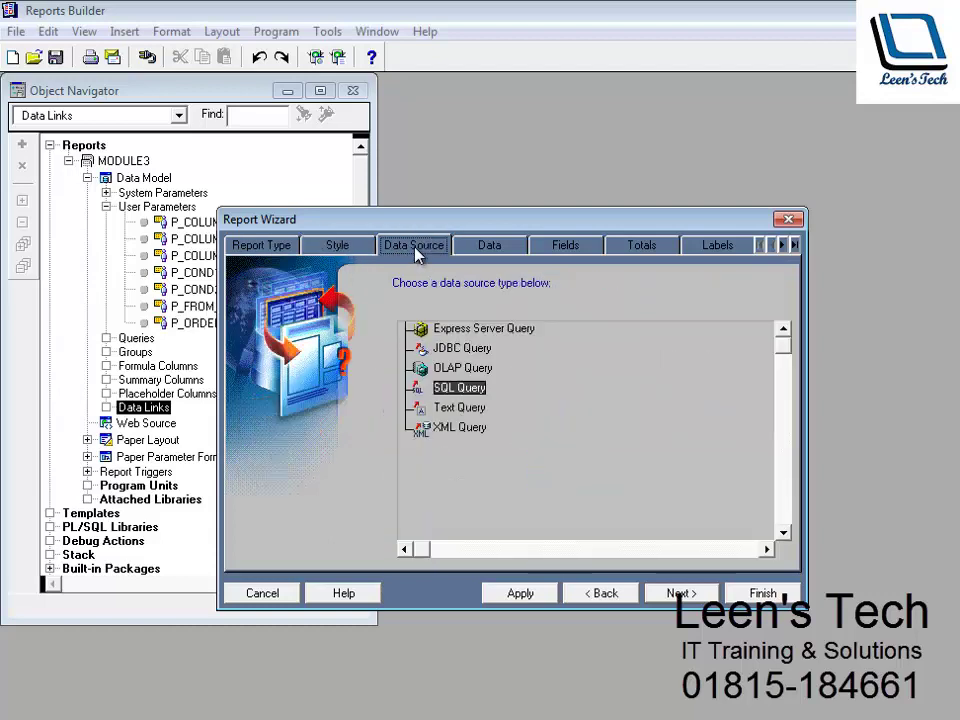
Step: Paste the copied query as the data source definition, remove the indentation from all five lines, and try to proceed to the fields
{"action": "left_click", "coordinate": [496, 247]}
{"action": "key", "text": "ctrl+v"}
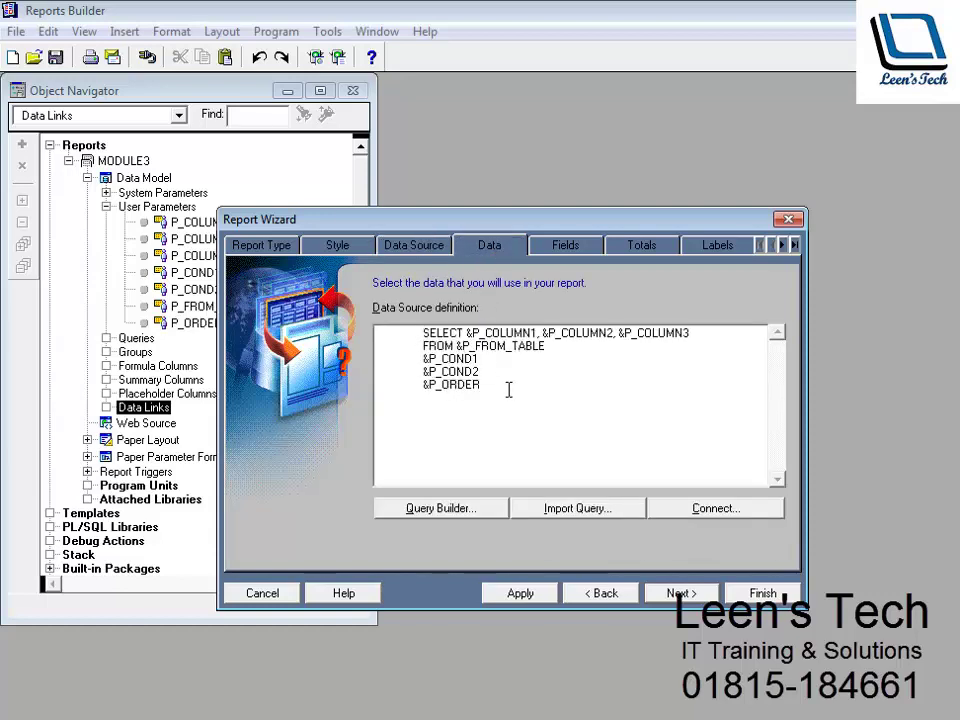
{"action": "key", "text": "BackSpace"}
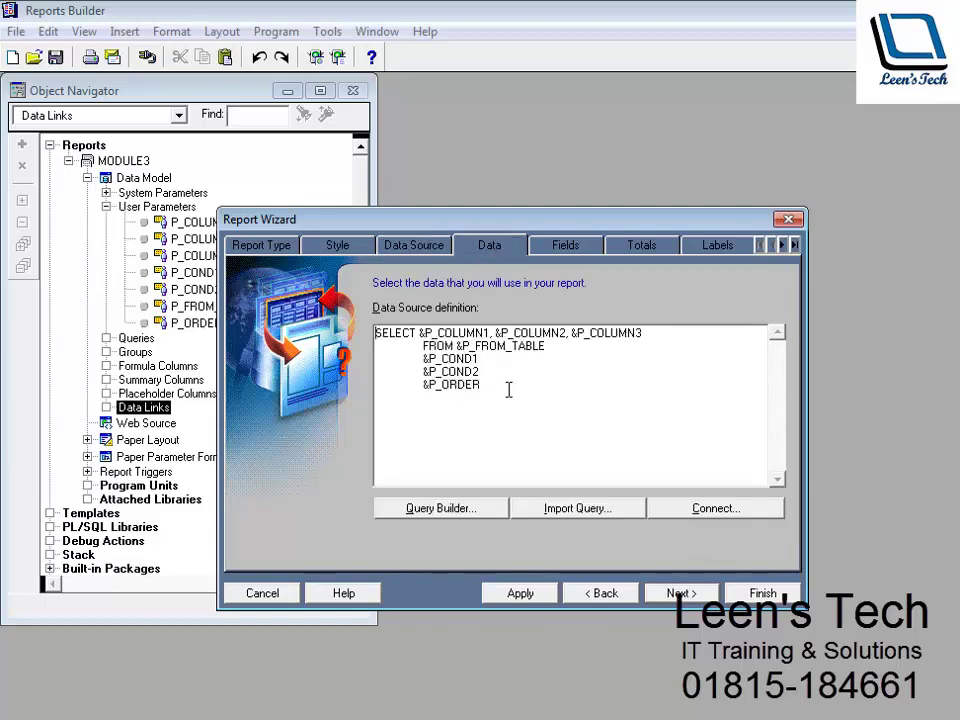
{"action": "left_click", "coordinate": [424, 346]}
{"action": "key", "text": "BackSpace"}
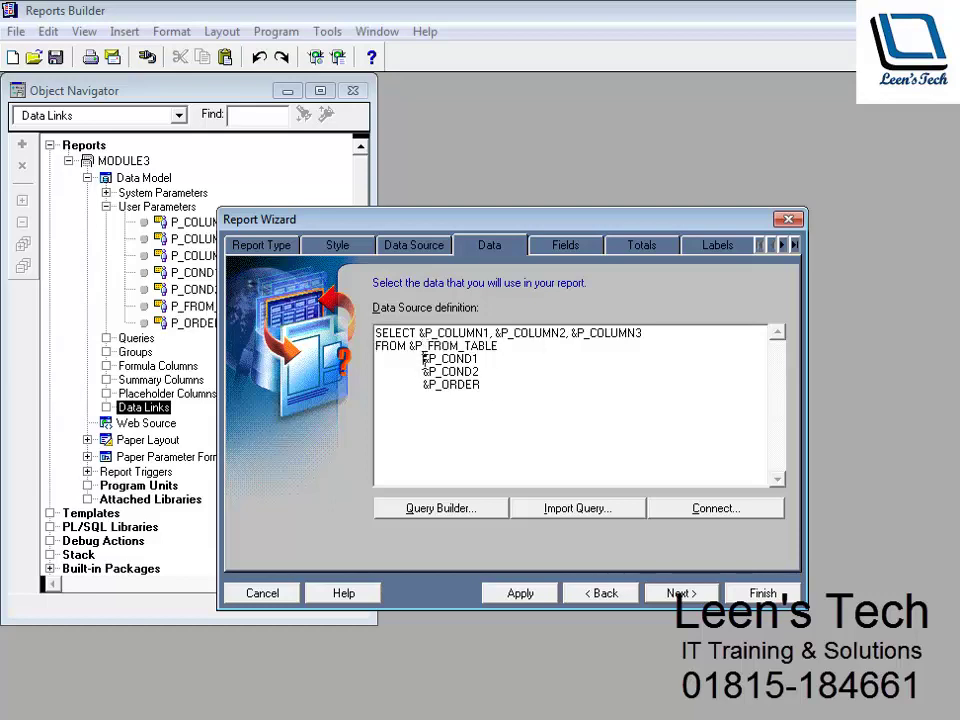
{"action": "left_click", "coordinate": [424, 359]}
{"action": "key", "text": "BackSpace"}
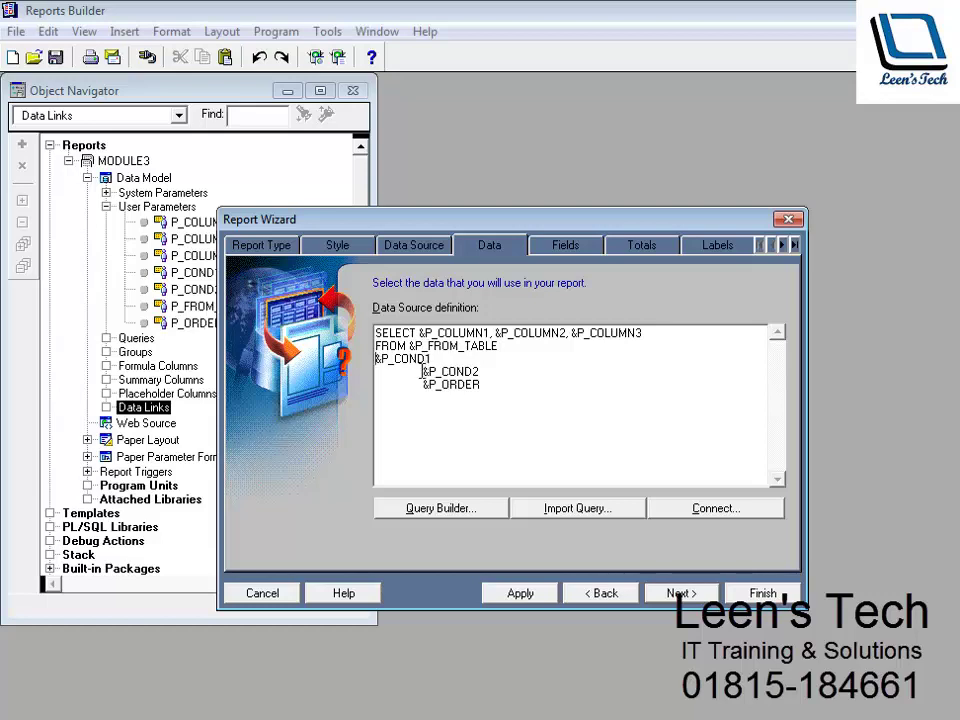
{"action": "left_click", "coordinate": [423, 371]}
{"action": "key", "text": "BackSpace"}
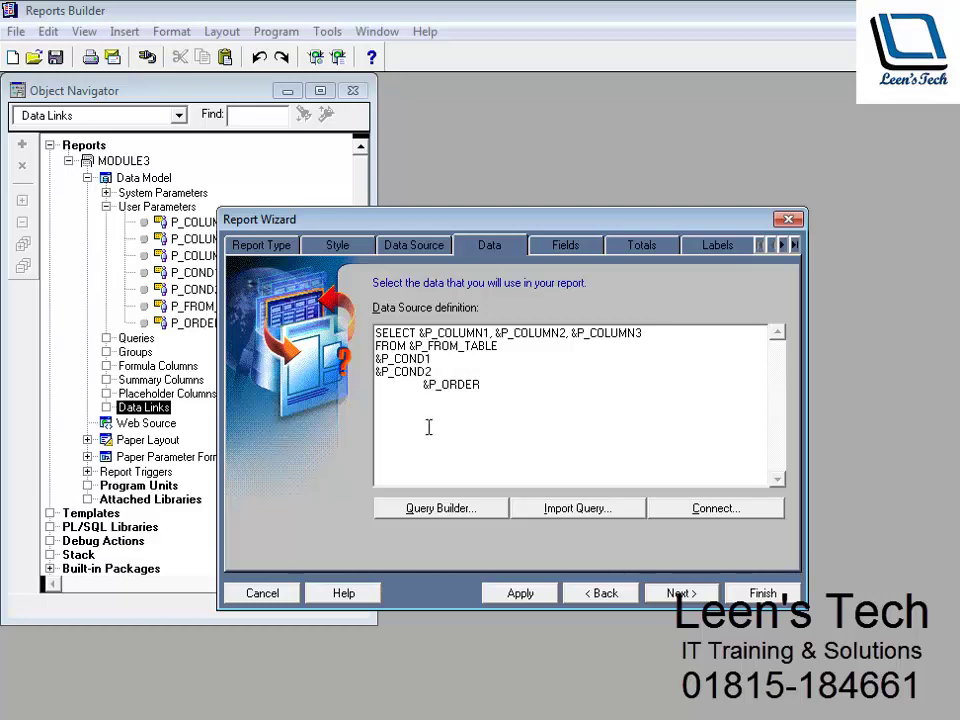
{"action": "left_click", "coordinate": [421, 384]}
{"action": "key", "text": "BackSpace"}
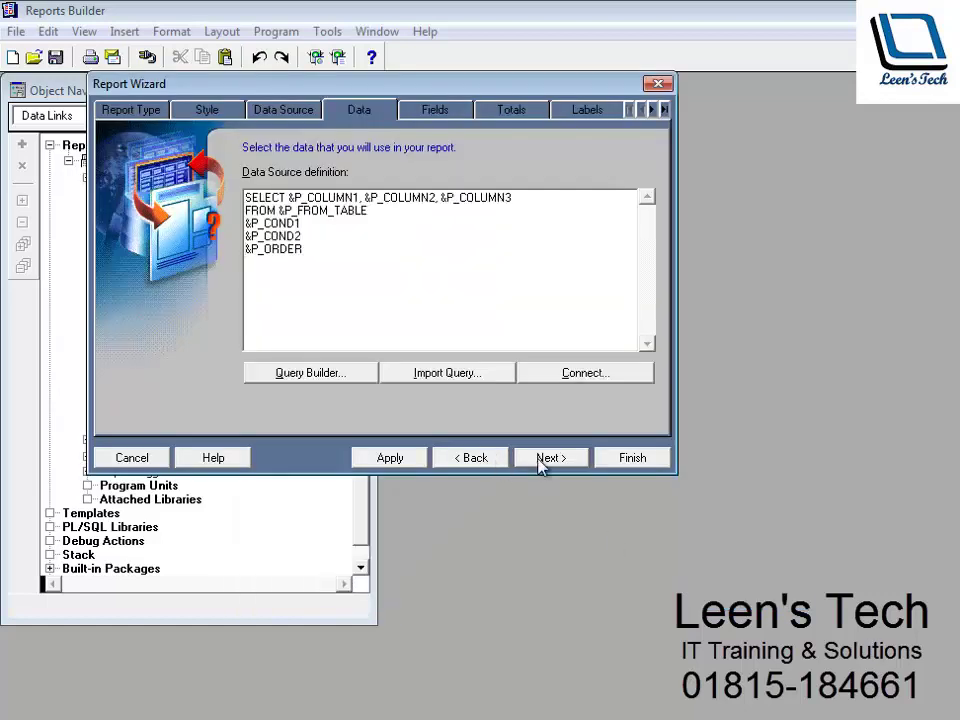
{"action": "left_click", "coordinate": [542, 463]}
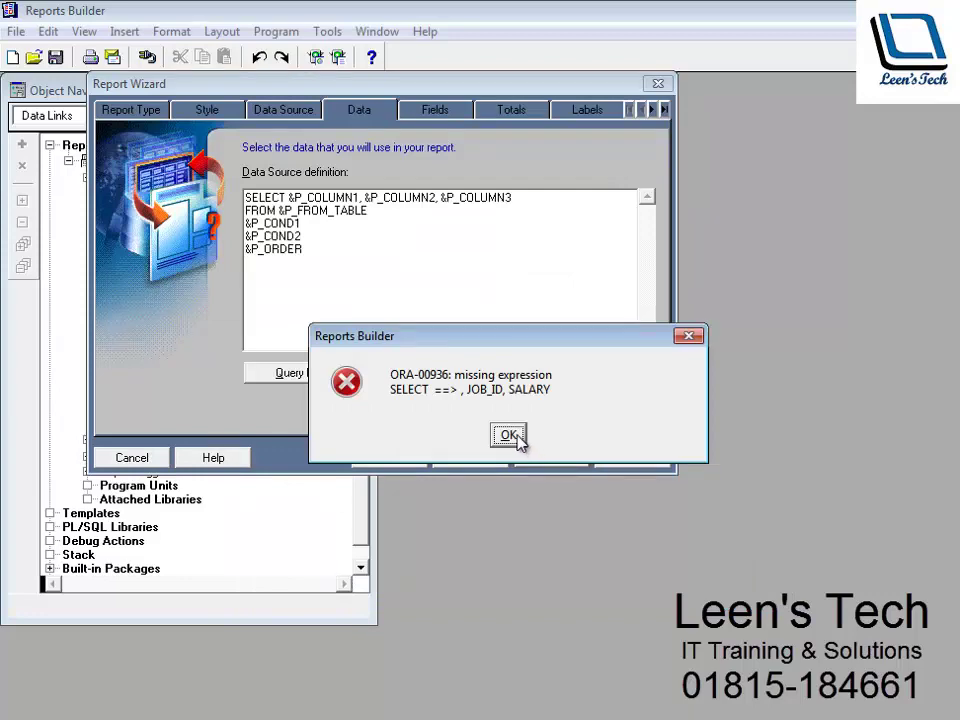
{"action": "left_click", "coordinate": [508, 435]}
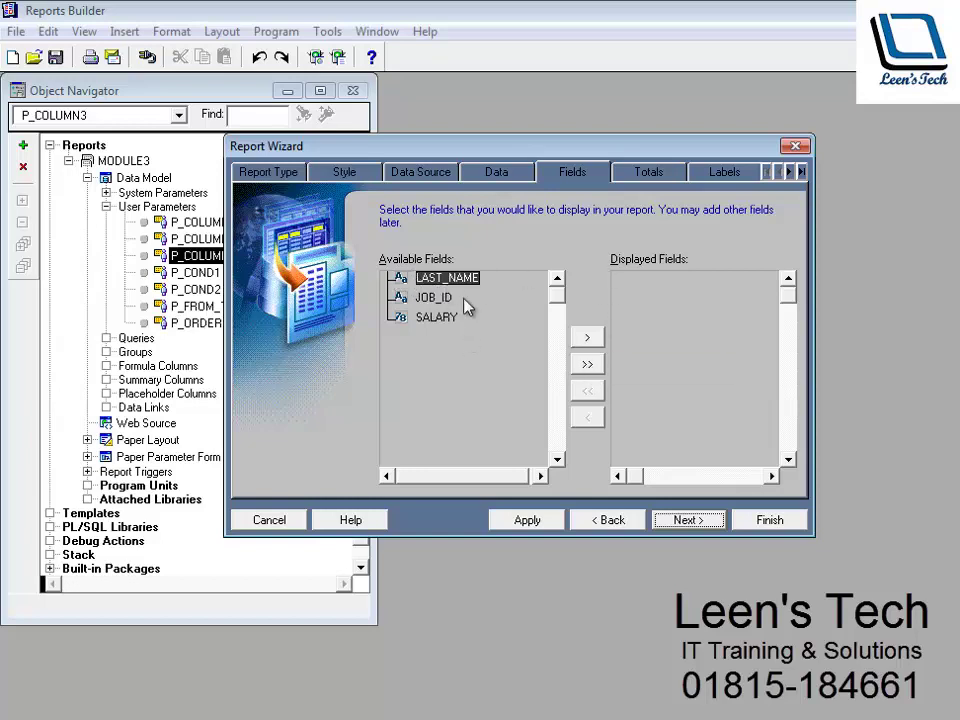
Step: Display LAST_NAME, JOB_ID and SALARY without totals, and finish the report with the predefined Wine template
{"action": "left_click", "coordinate": [588, 363]}
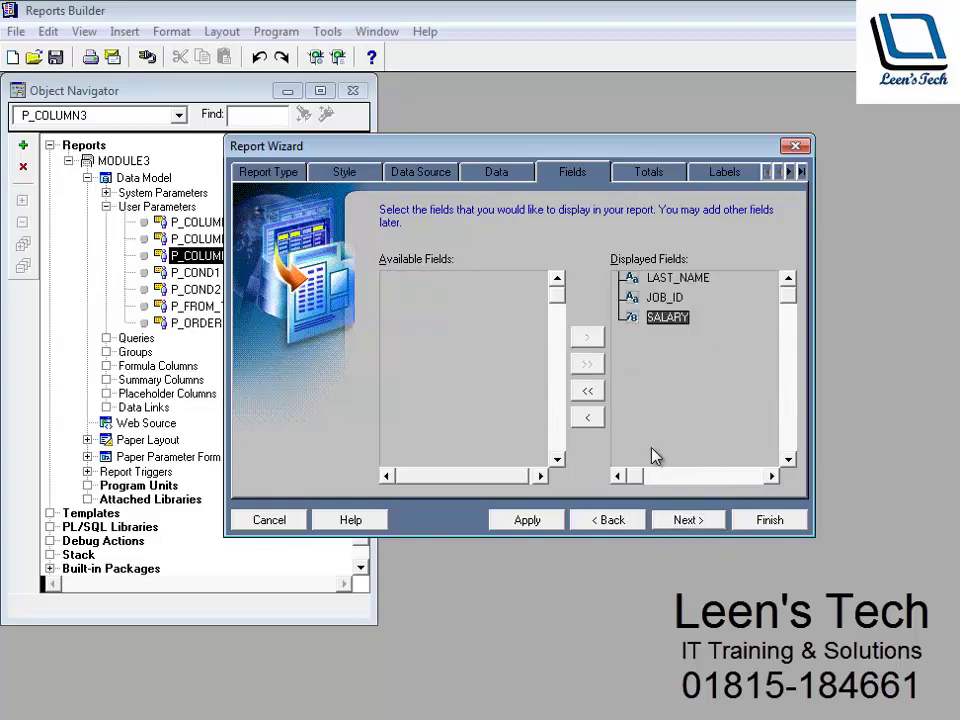
{"action": "left_click", "coordinate": [686, 520]}
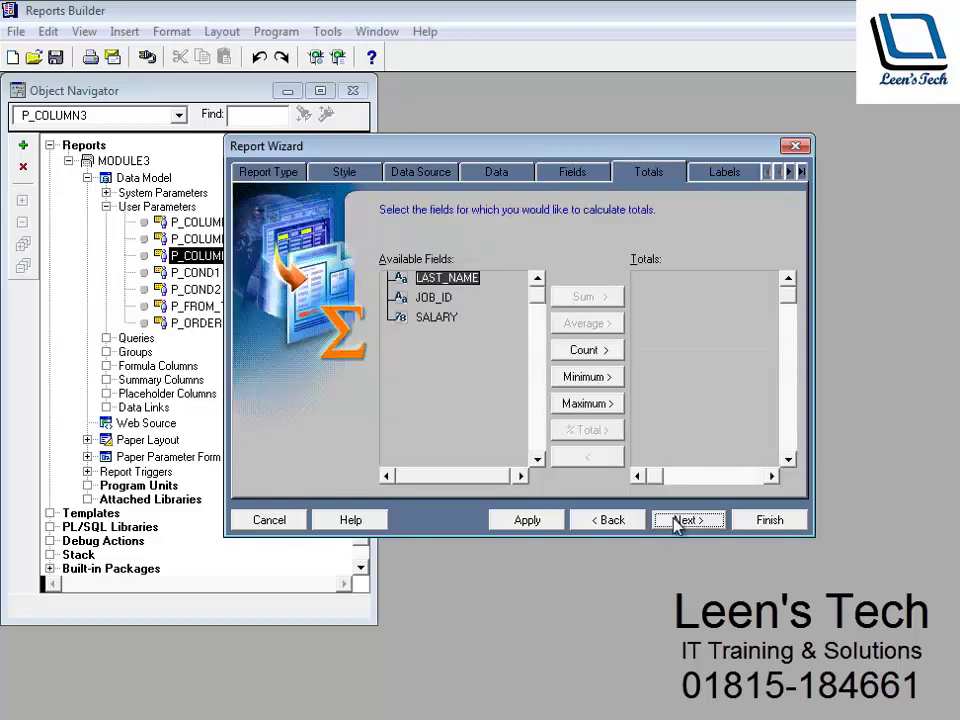
{"action": "left_click", "coordinate": [676, 522]}
{"action": "left_click", "coordinate": [676, 522]}
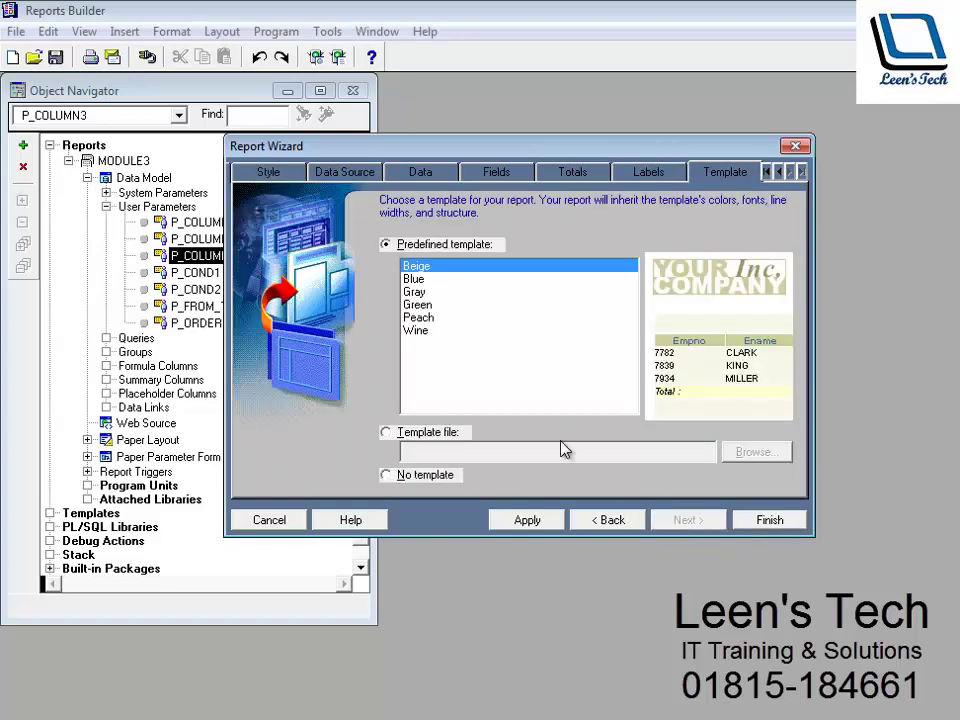
{"action": "left_click", "coordinate": [416, 330]}
{"action": "left_click", "coordinate": [765, 520]}
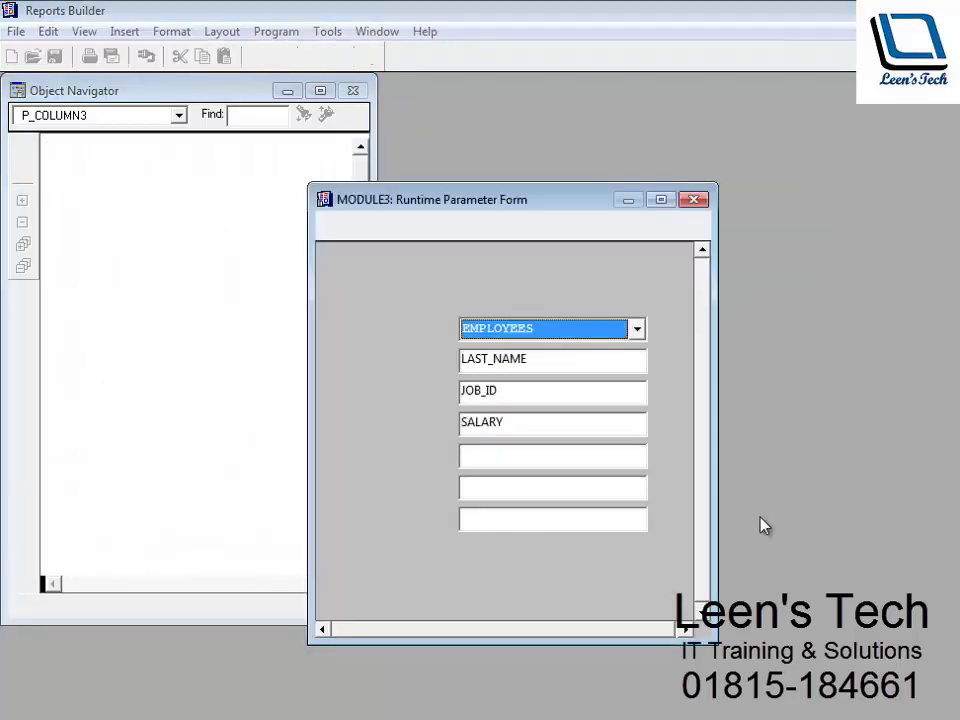
Step: Set P Cond1 to WHERE SALARY>10000 in the runtime parameter form and run the report
{"action": "left_click_drag", "start_coordinate": [585, 199], "coordinate": [582, 140]}
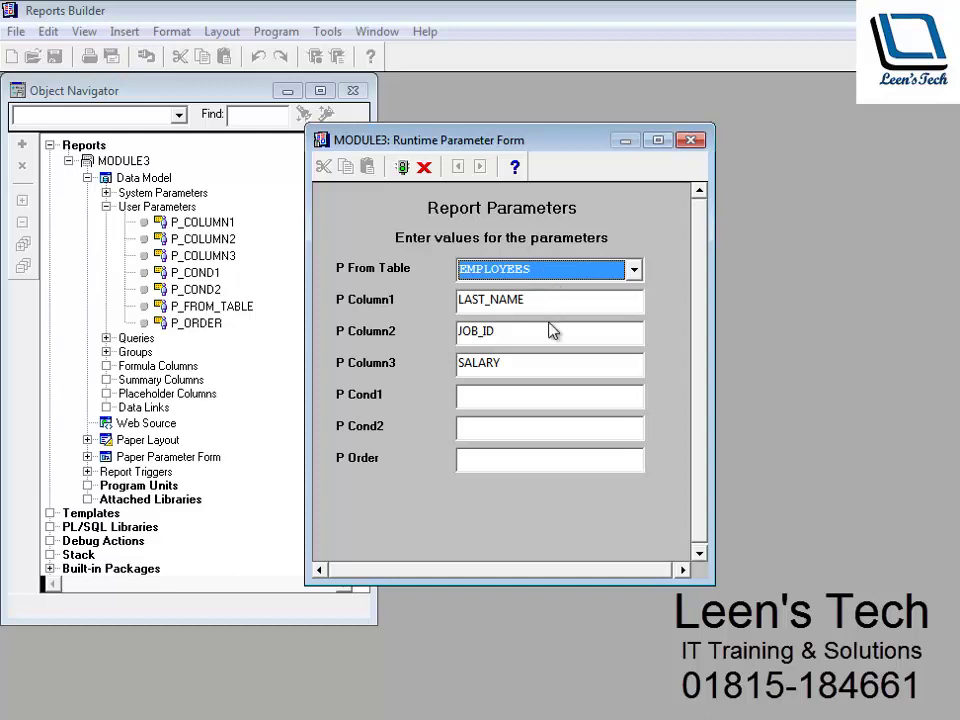
{"action": "left_click", "coordinate": [485, 399]}
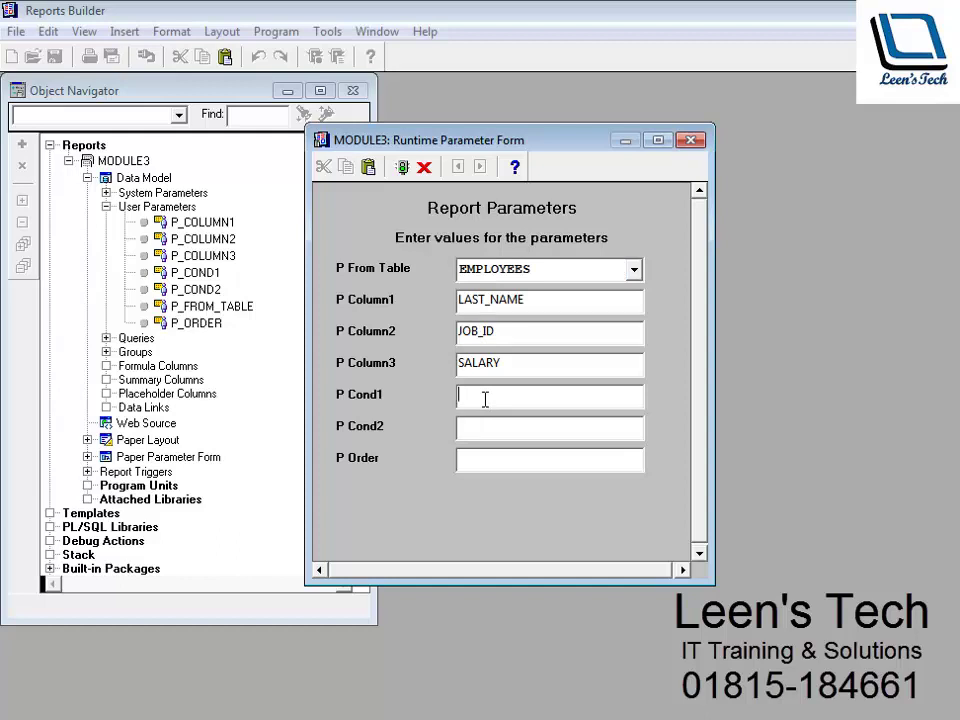
{"action": "type", "text": "WHERE SALARY>"}
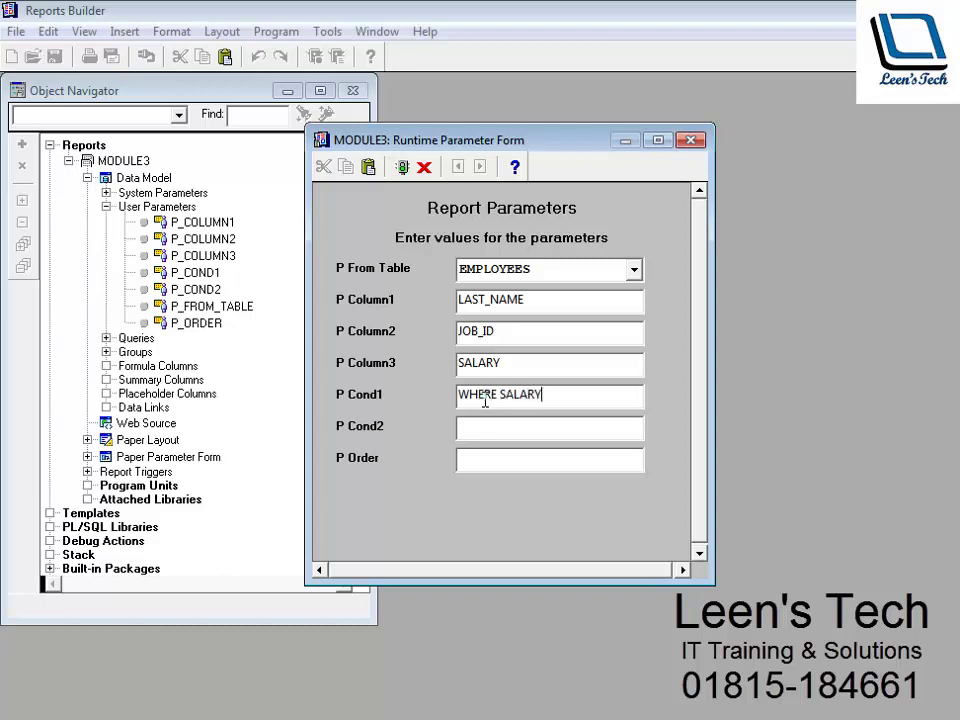
{"action": "type", "text": "10000"}
{"action": "key", "text": "Return"}
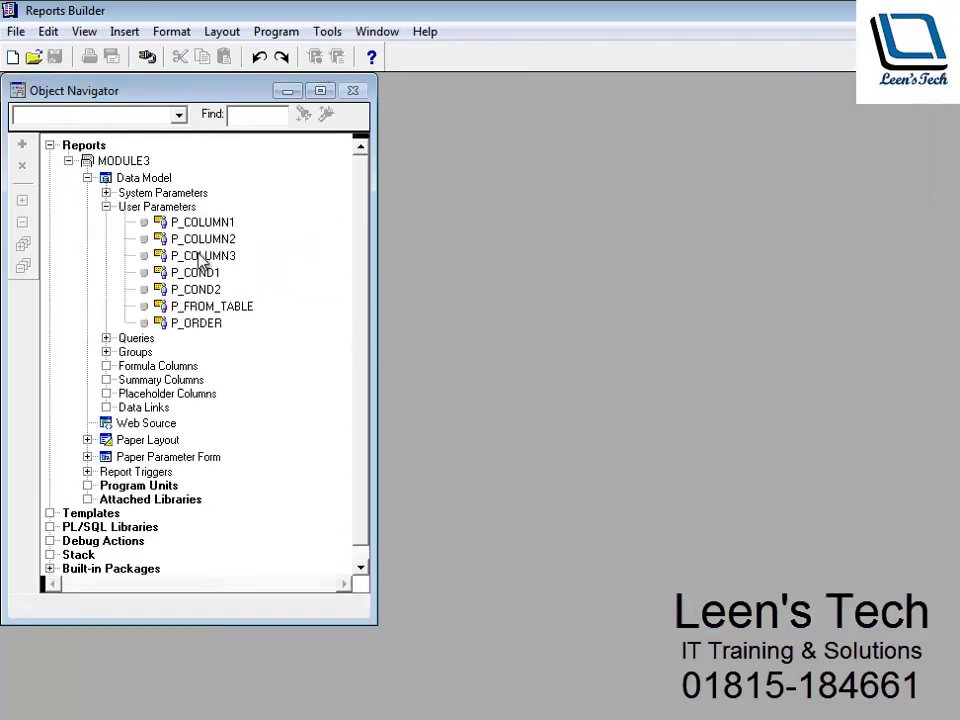
Step: Start another run of the paper layout and set P Cond1 to WHERE SALARY >10000
{"action": "left_click", "coordinate": [172, 256]}
{"action": "left_click", "coordinate": [337, 59]}
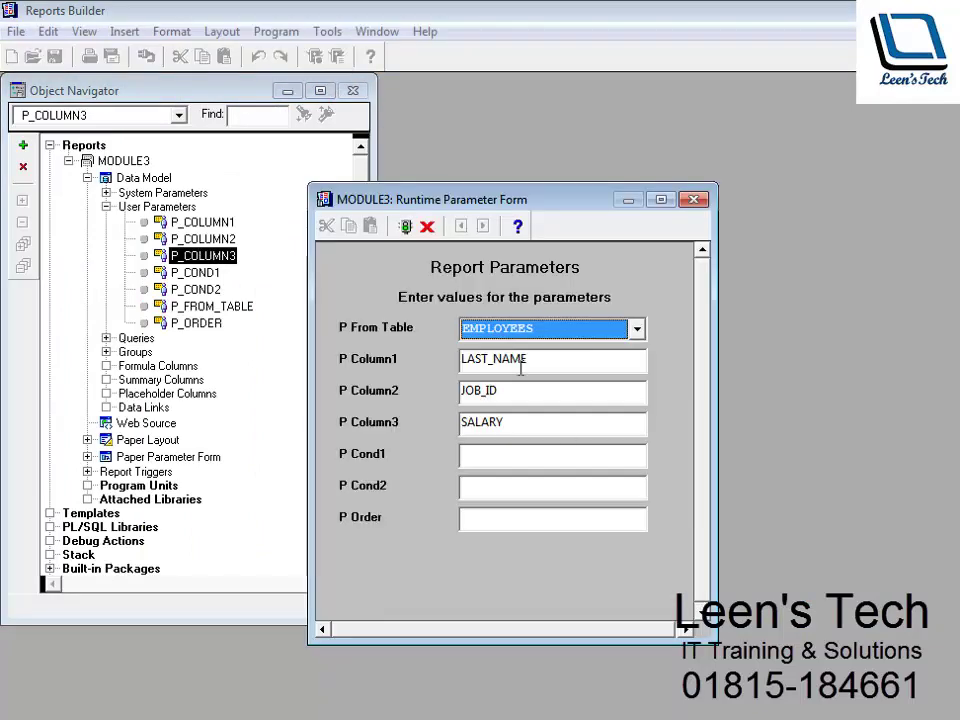
{"action": "left_click", "coordinate": [501, 453]}
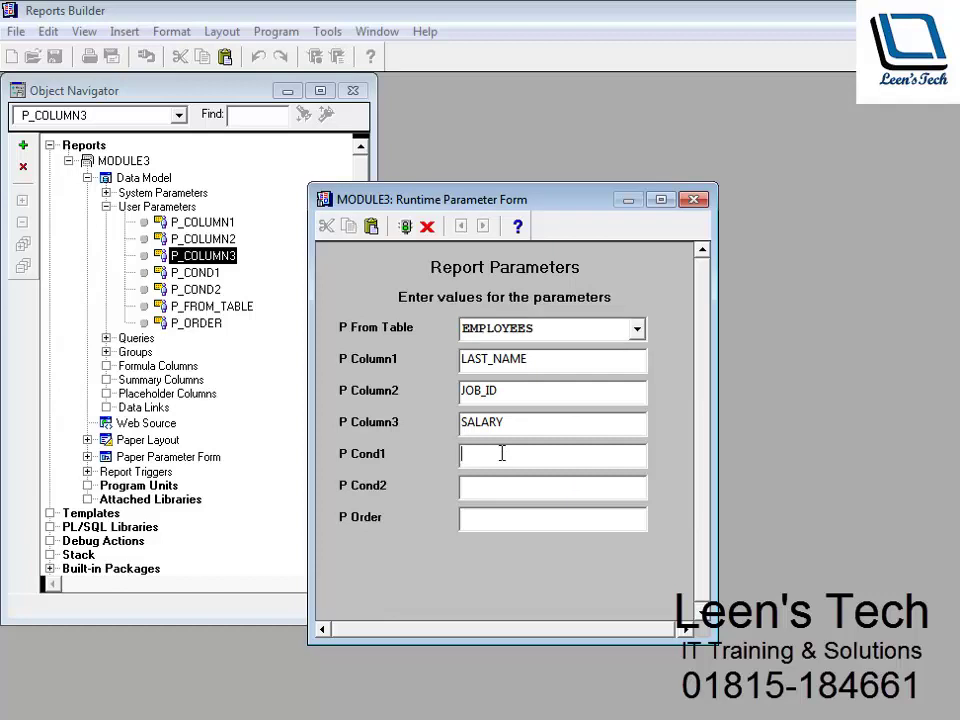
{"action": "type", "text": "WHA"}
{"action": "key", "text": "BackSpace"}
{"action": "type", "text": "ERE"}
{"action": "type", "text": " D"}
{"action": "type", "text": "ALARY"}
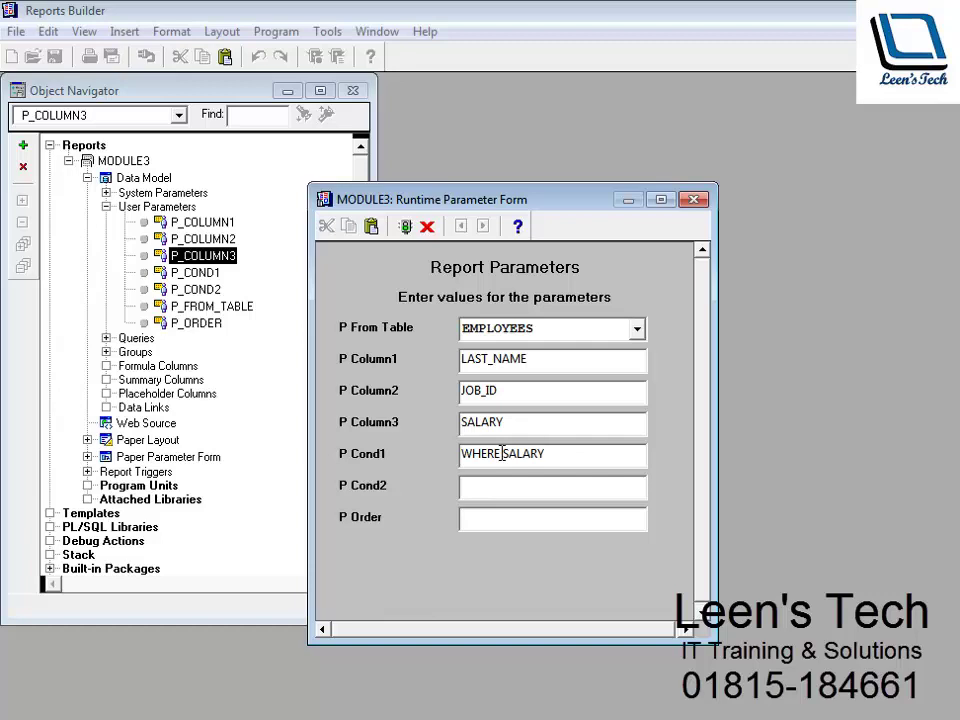
{"action": "type", "text": " >10000"}
Step: Set P Cond2 to AND DEPARTMENT_ID<100 in the runtime parameter form
{"action": "left_click", "coordinate": [475, 484]}
{"action": "type", "text": "AND "}
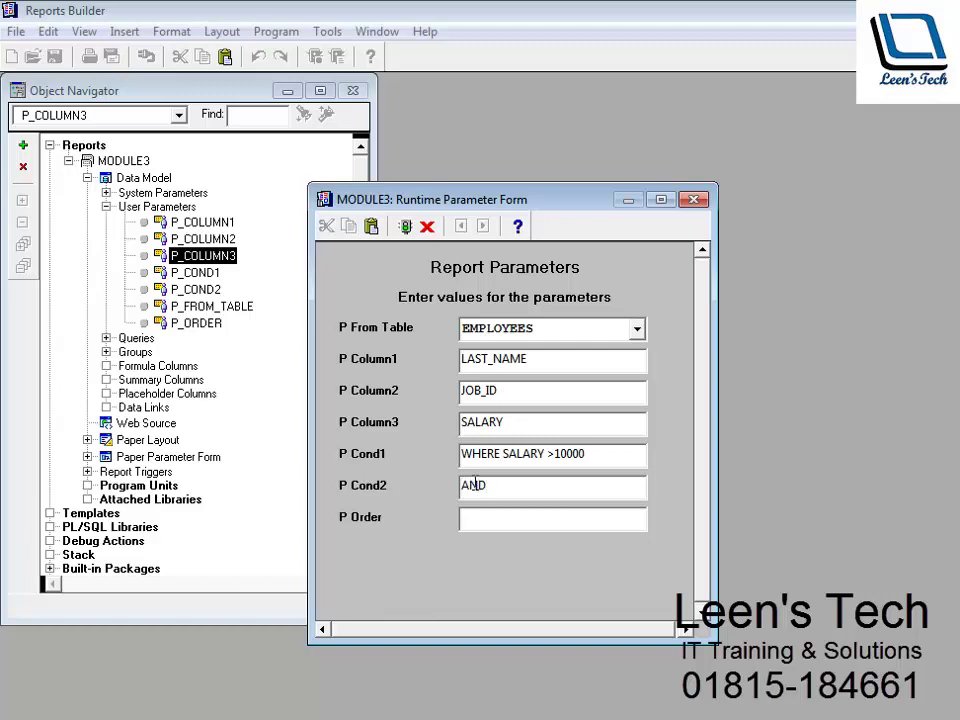
{"action": "type", "text": "DEPARTMENT"}
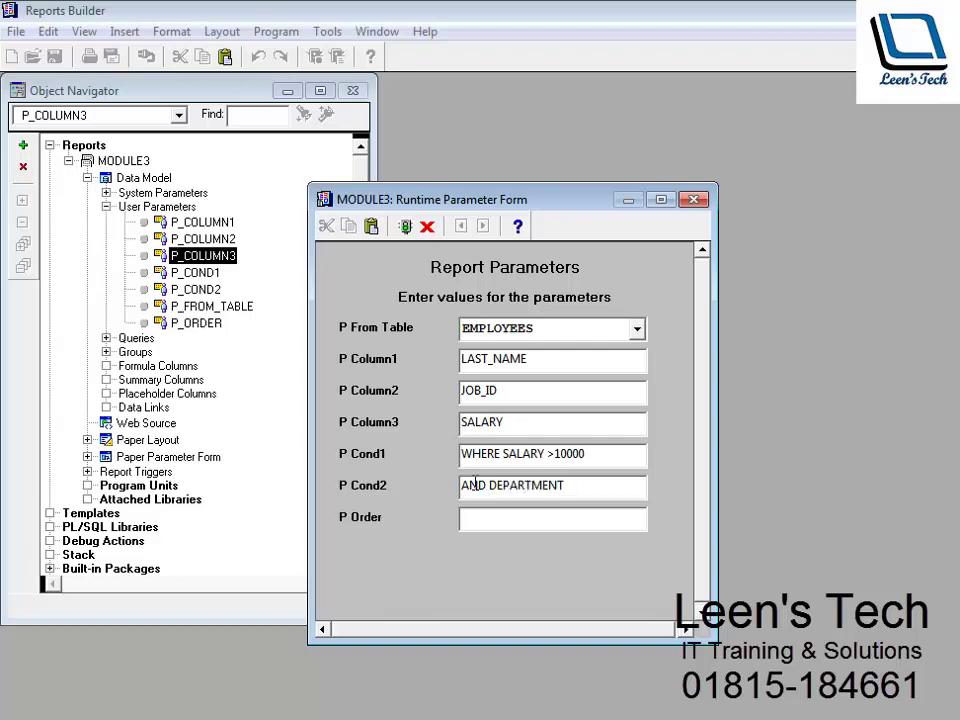
{"action": "type", "text": "_ID<100"}
Step: Set P Order to ORDER BY SALARY DESC and run the report
{"action": "left_click", "coordinate": [470, 517]}
{"action": "type", "text": "ORDER"}
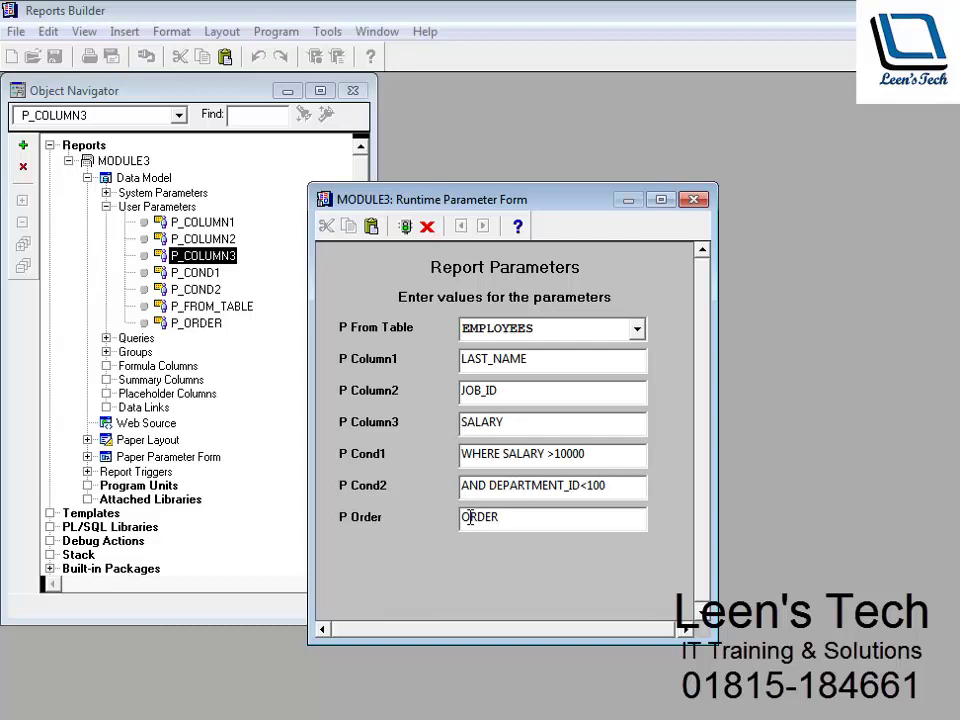
{"action": "type", "text": " BY"}
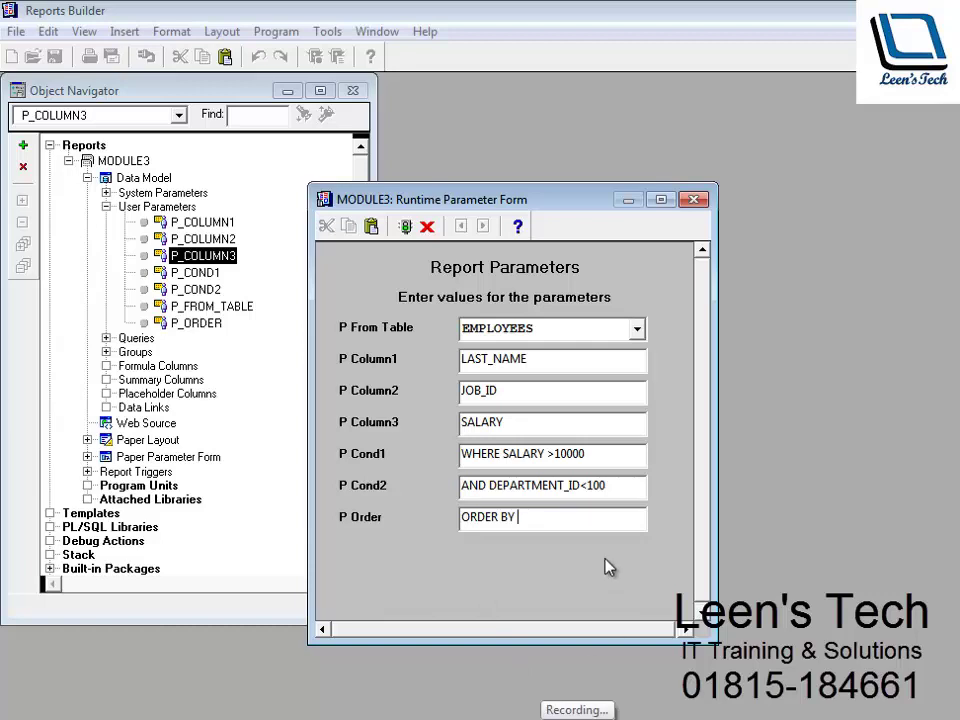
{"action": "type", "text": "SALARY"}
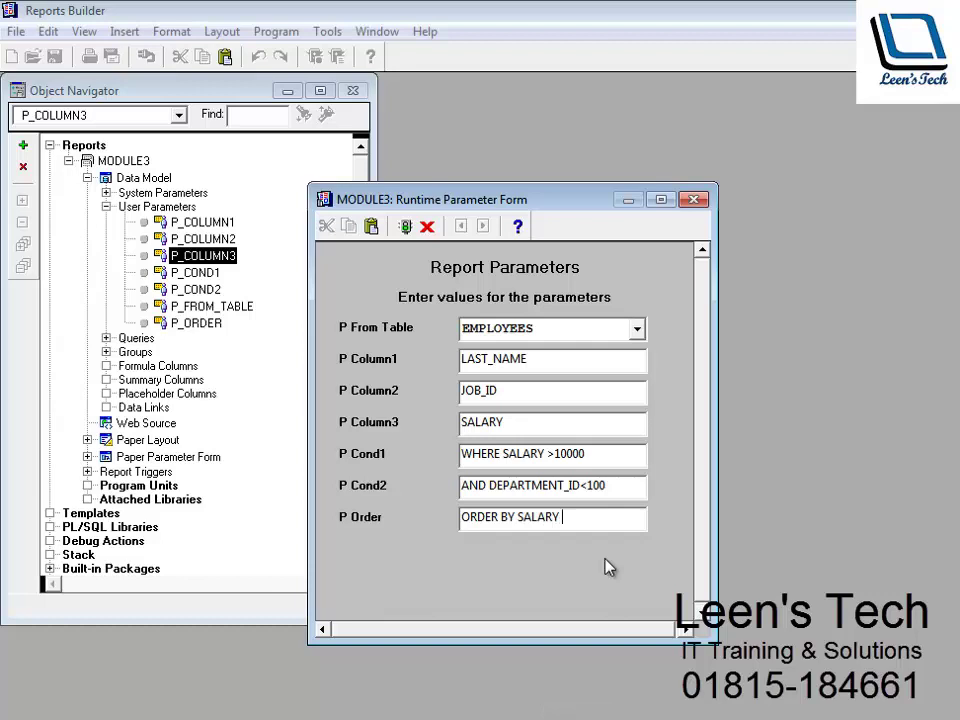
{"action": "type", "text": " DESC"}
{"action": "key", "text": "Return"}
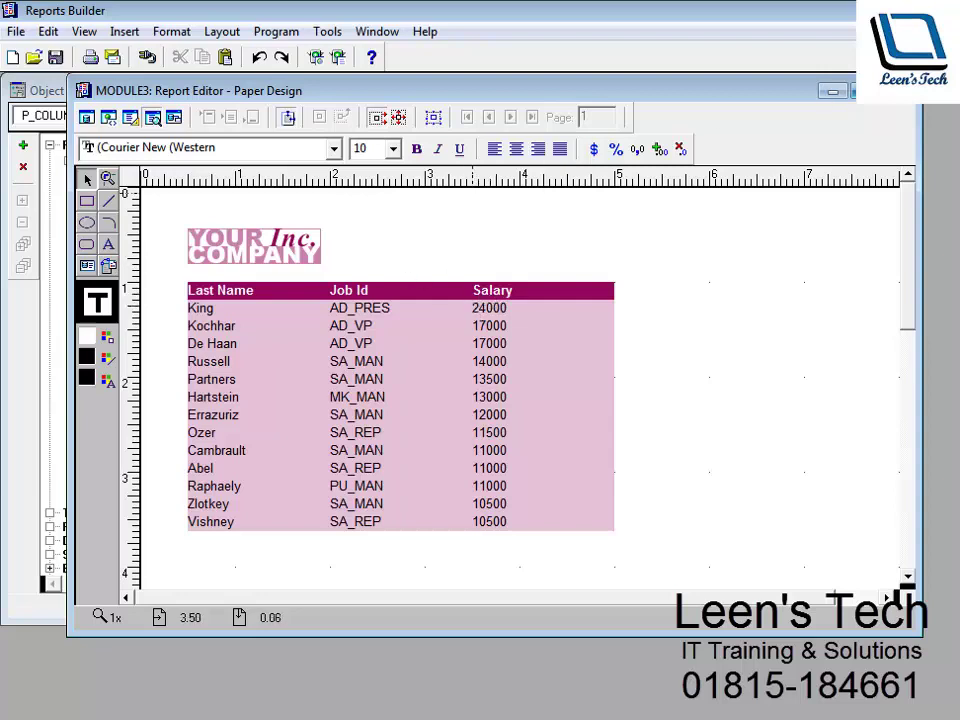
Step: Close the paper design and start a new report run with P From Table set to DEPARTMENTS
{"action": "left_click", "coordinate": [906, 101]}
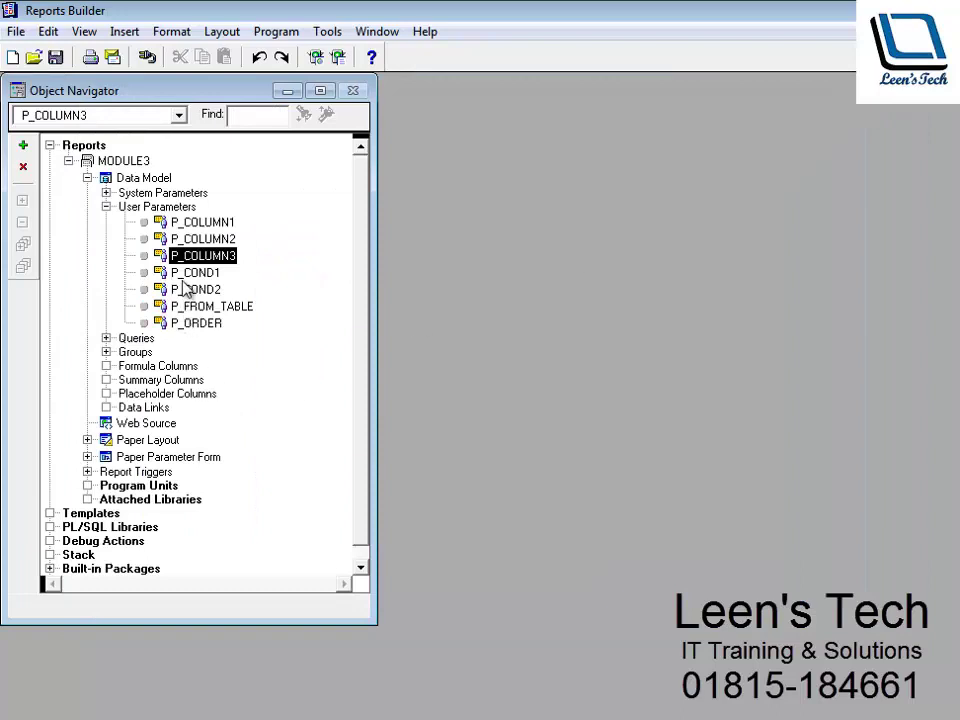
{"action": "left_click", "coordinate": [340, 58]}
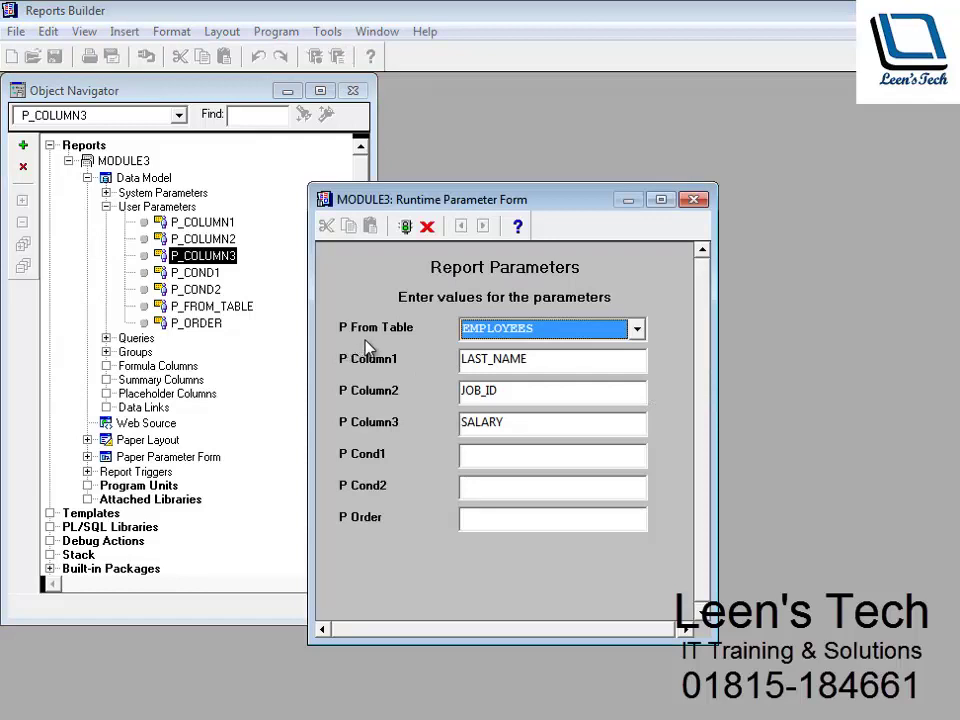
{"action": "left_click", "coordinate": [636, 329]}
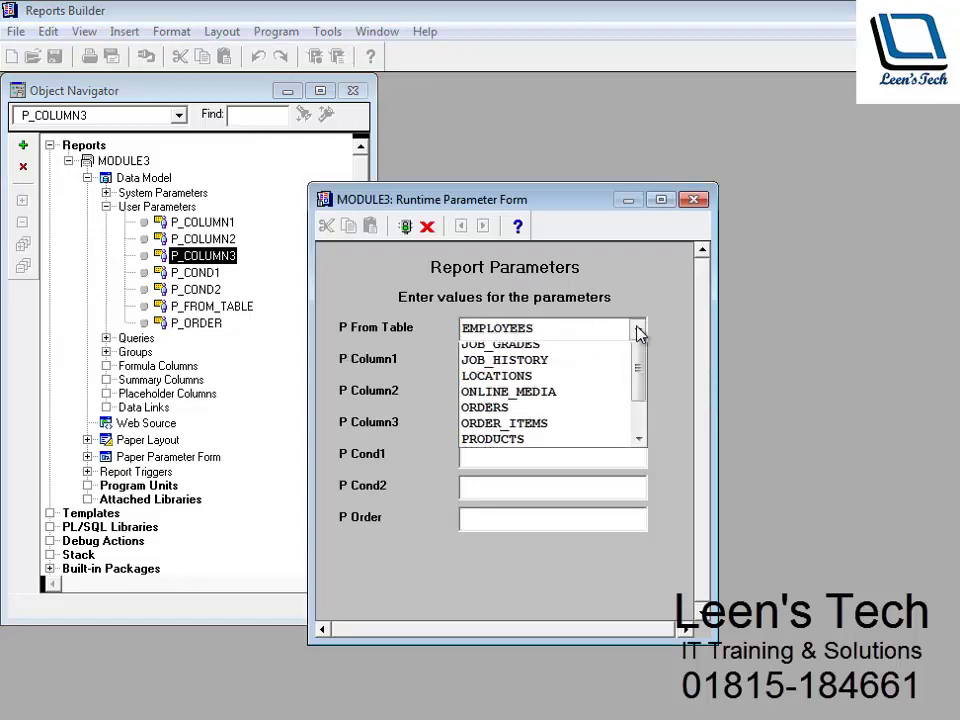
{"action": "scroll", "coordinate": [560, 398], "scroll_direction": "up", "scroll_amount": 2}
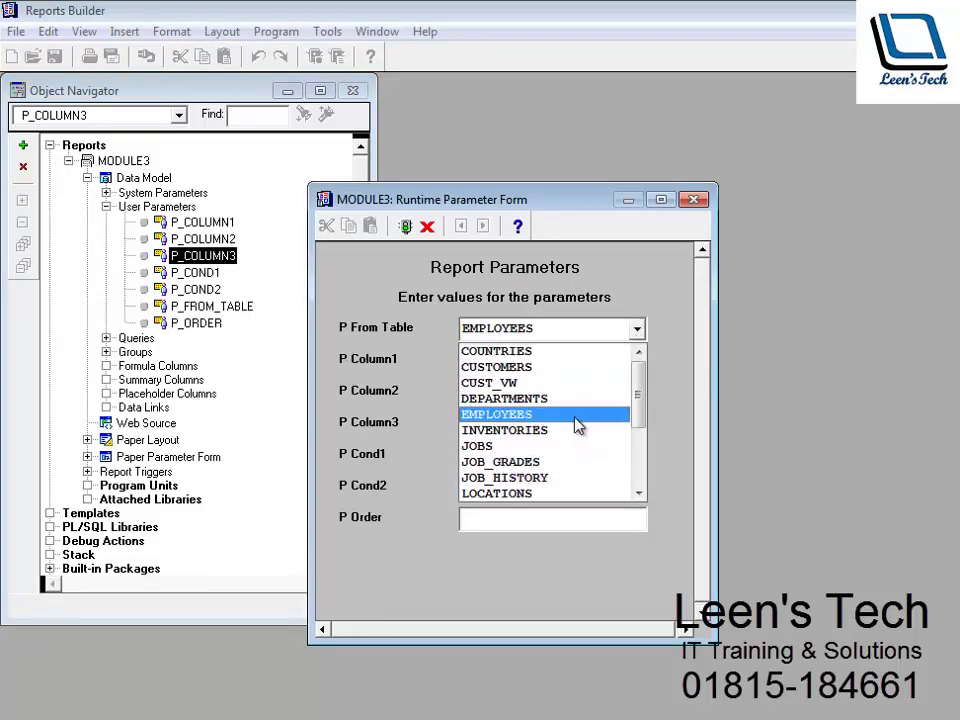
{"action": "left_click", "coordinate": [572, 400]}
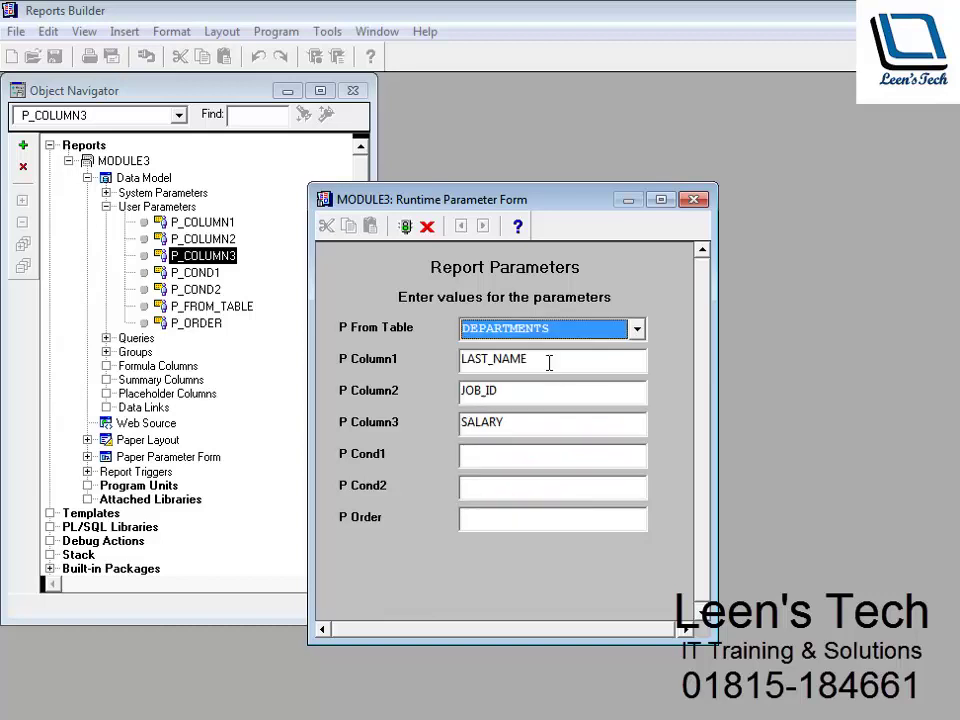
Step: Set P Column1 to DEPARTMENT_ID and P Column2 to DEPARTMENT_NAME in the runtime parameter form
{"action": "left_click_drag", "start_coordinate": [549, 360], "coordinate": [431, 358]}
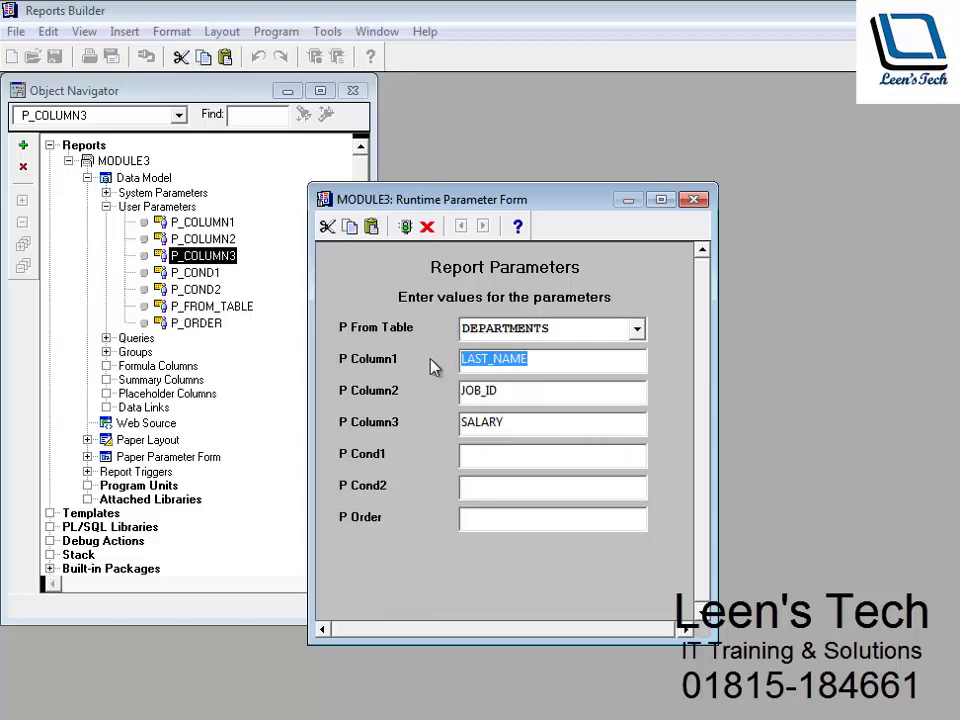
{"action": "type", "text": "DEPART"}
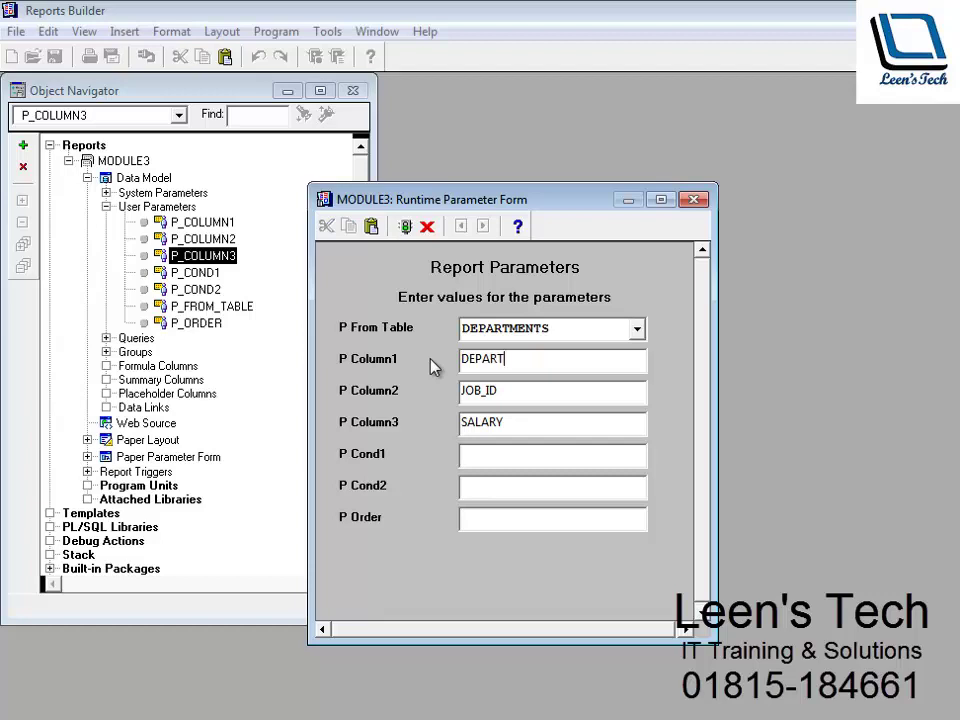
{"action": "type", "text": "MENT_ID"}
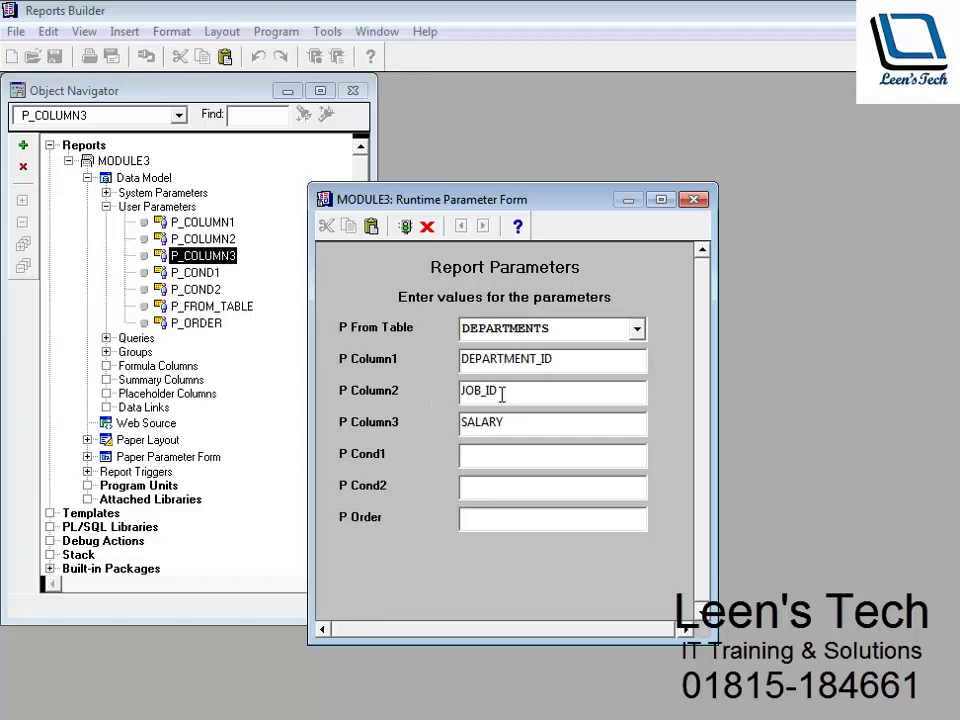
{"action": "left_click_drag", "start_coordinate": [499, 392], "coordinate": [452, 392]}
{"action": "type", "text": "DE"}
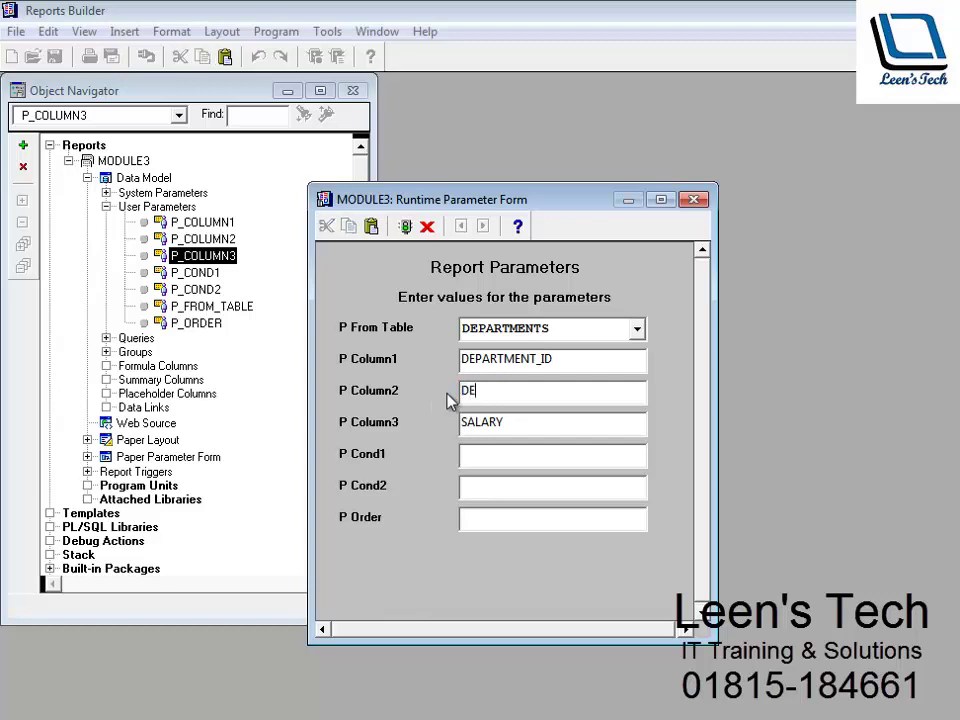
{"action": "type", "text": "PARTMENT"}
{"action": "key", "text": "BackSpace"}
{"action": "key", "text": "BackSpace"}
{"action": "type", "text": "ENT"}
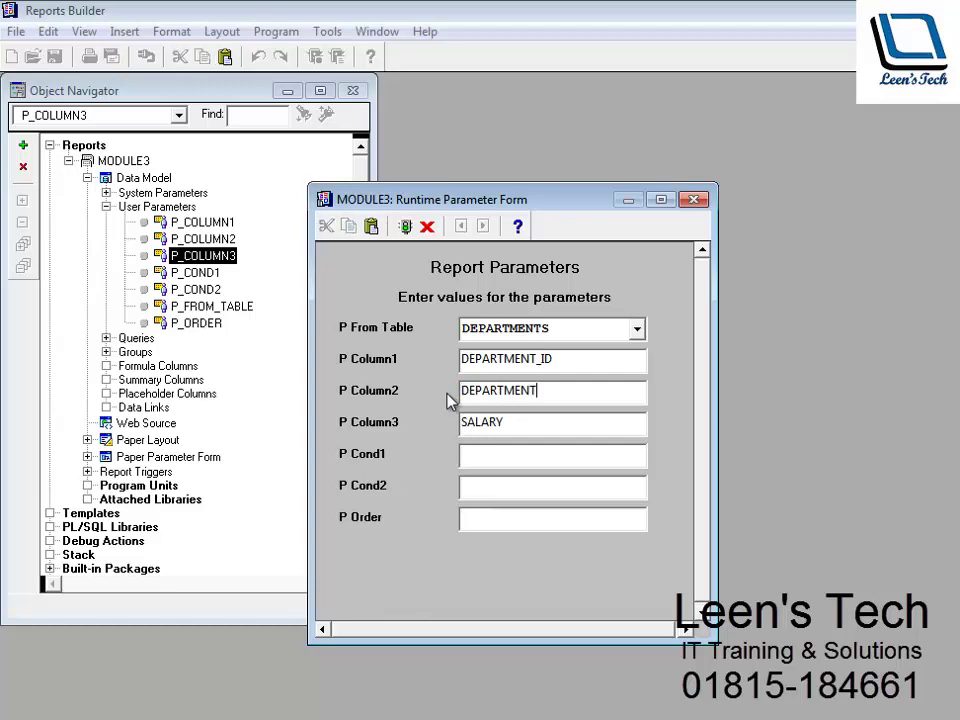
{"action": "type", "text": "_NAEM"}
{"action": "key", "text": "BackSpace"}
{"action": "key", "text": "BackSpace"}
{"action": "type", "text": "ME"}
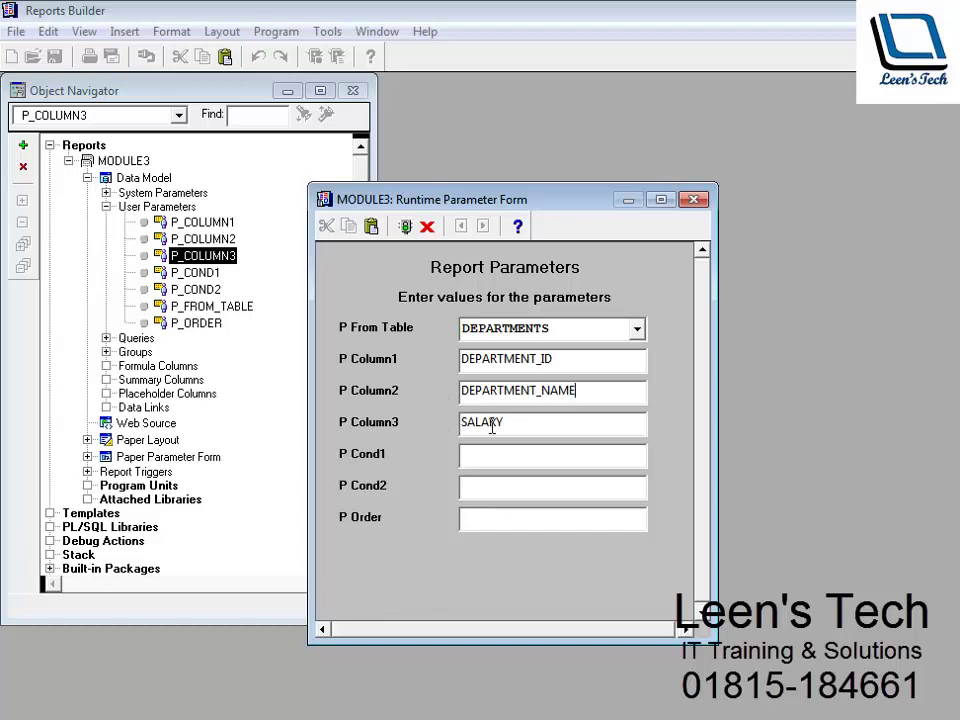
Step: Set P Column3 to LOCATION_ID
{"action": "left_click_drag", "start_coordinate": [508, 422], "coordinate": [455, 427]}
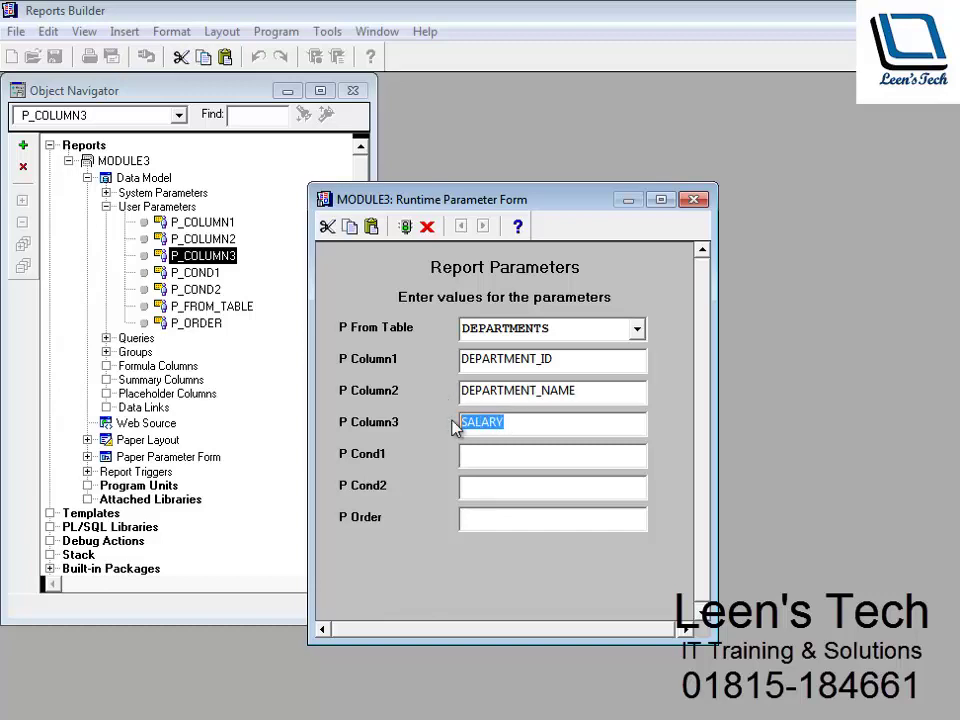
{"action": "key", "text": "Delete"}
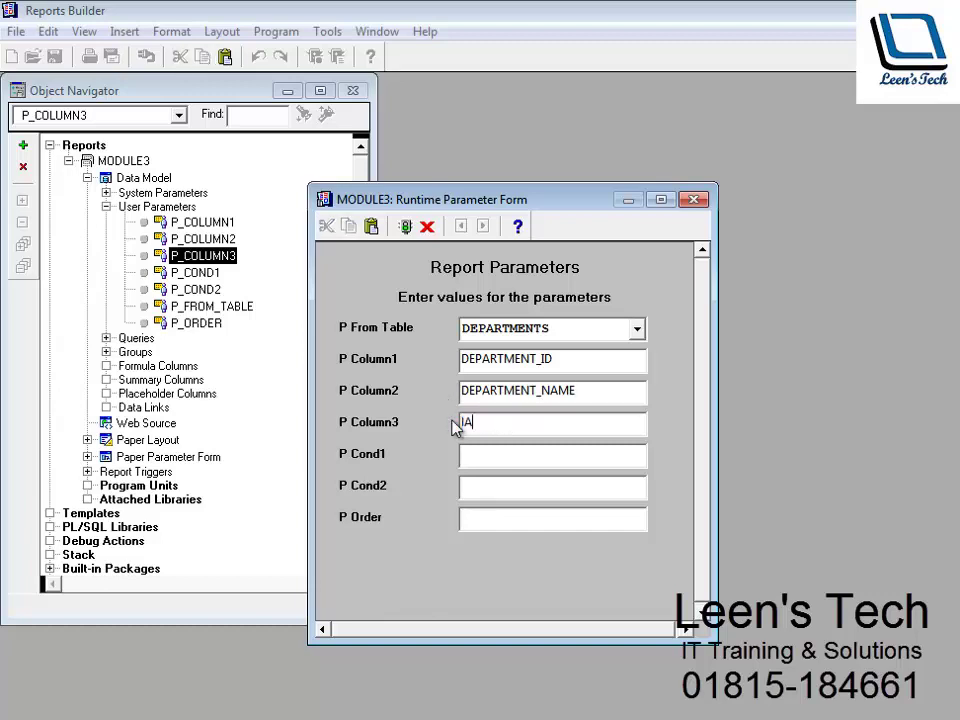
{"action": "type", "text": "LOCATION_ID"}
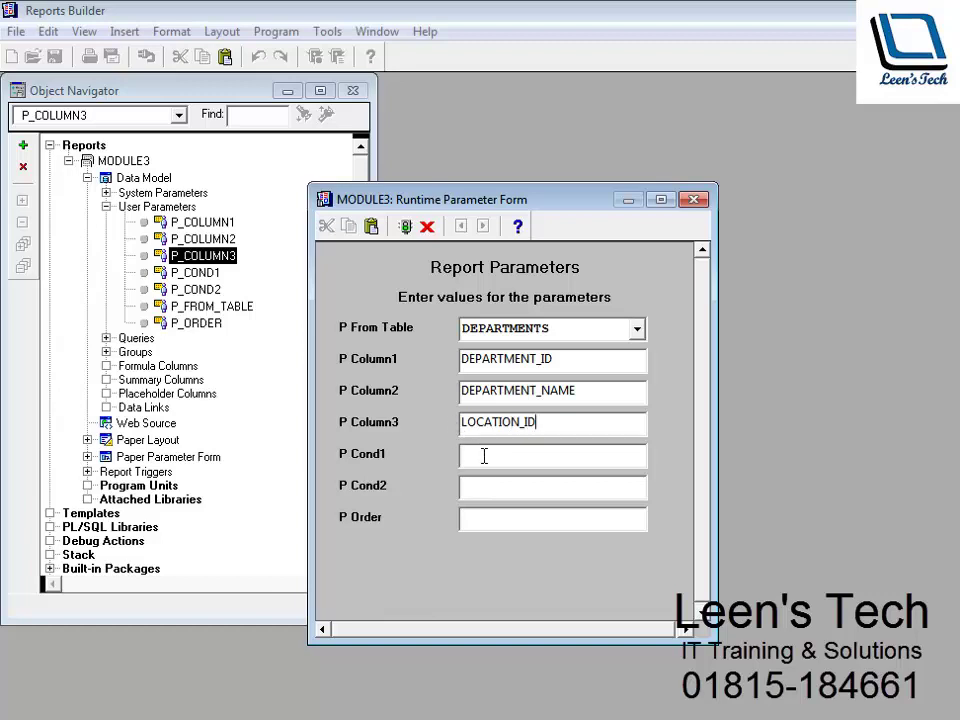
Step: Set P Cond1 to WHERE LOCATION_ID=1700
{"action": "left_click", "coordinate": [484, 456]}
{"action": "type", "text": "WH"}
{"action": "type", "text": "ERE "}
{"action": "type", "text": "D"}
{"action": "key", "text": "BackSpace"}
{"action": "type", "text": "LA"}
{"action": "key", "text": "BackSpace"}
{"action": "type", "text": "OCAITON"}
{"action": "key", "text": "BackSpace"}
{"action": "key", "text": "BackSpace"}
{"action": "key", "text": "BackSpace"}
{"action": "key", "text": "BackSpace"}
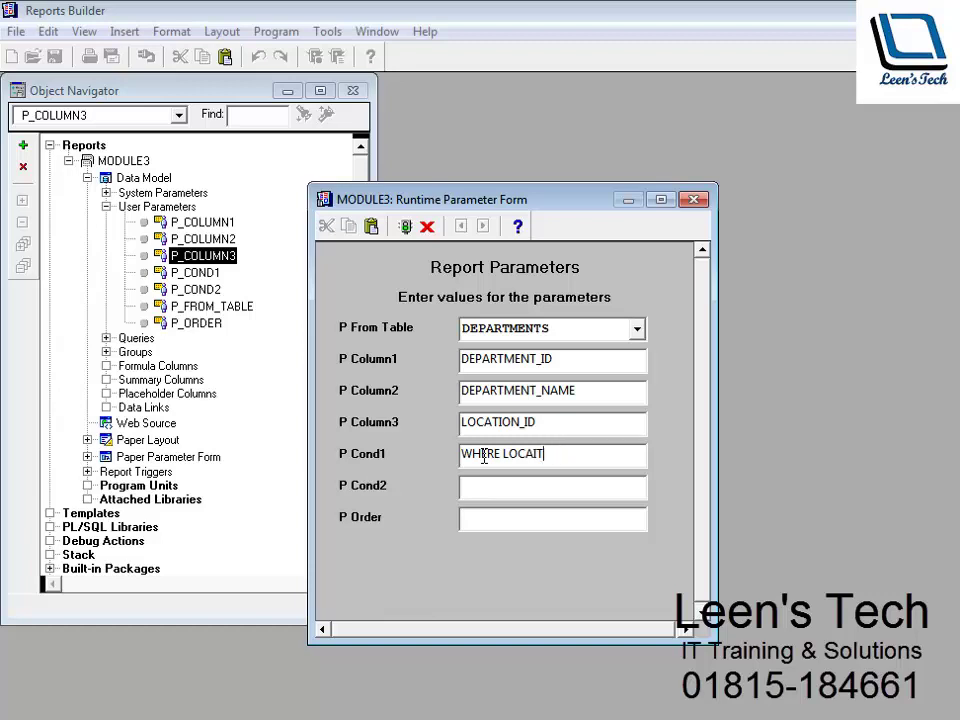
{"action": "type", "text": "TION_ID=1700"}
Step: Set P Order to ORDER BY DEPARTMENT_ID and run the report
{"action": "left_click", "coordinate": [475, 516]}
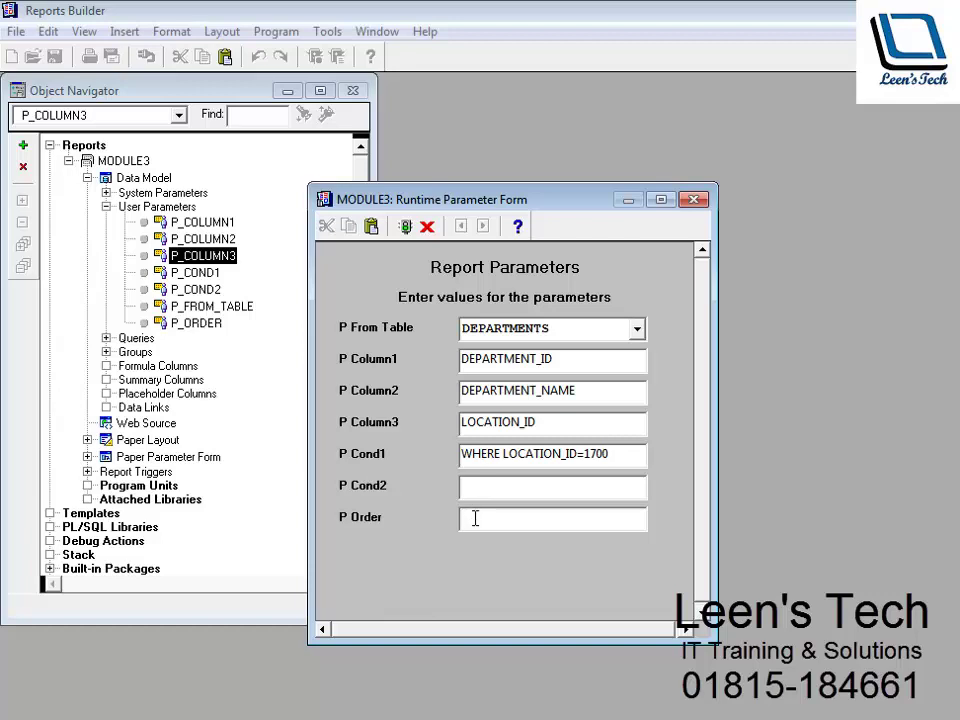
{"action": "type", "text": "ORDER BY DEPAR"}
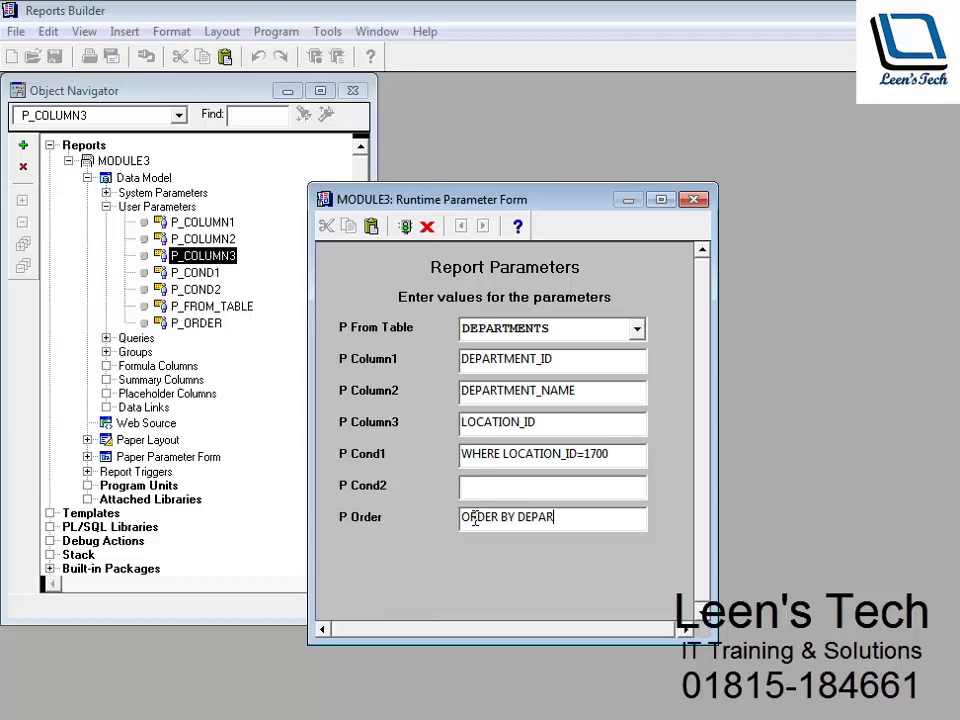
{"action": "type", "text": "MNT"}
{"action": "key", "text": "BackSpace"}
{"action": "key", "text": "BackSpace"}
{"action": "type", "text": "EM"}
{"action": "key", "text": "BackSpace"}
{"action": "type", "text": "NT"}
{"action": "type", "text": "ID"}
{"action": "key", "text": "Return"}
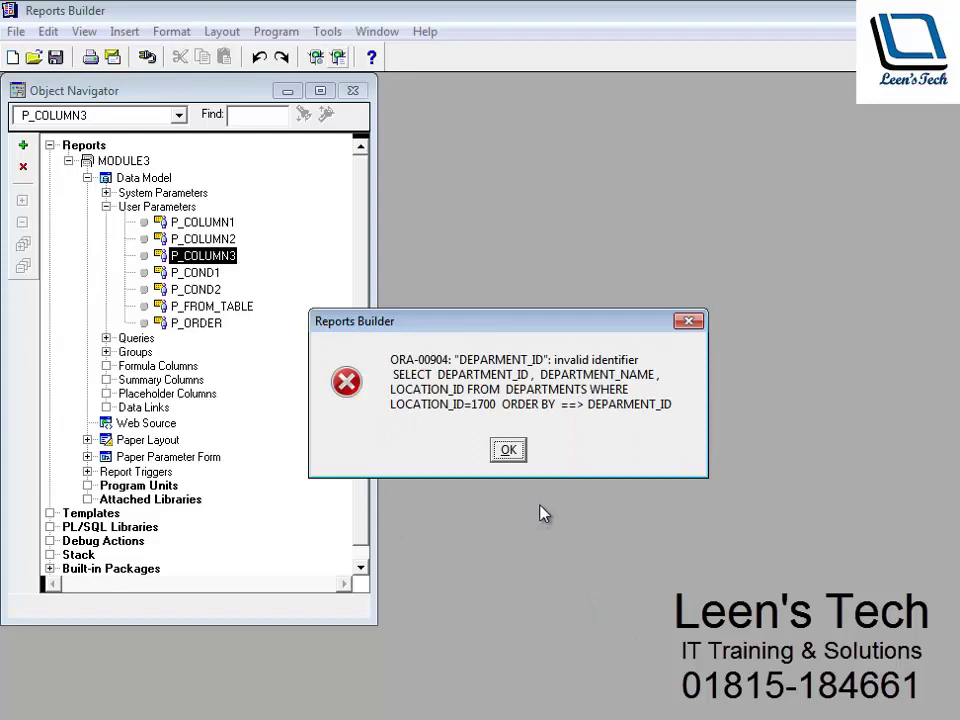
{"action": "key", "text": "Return"}
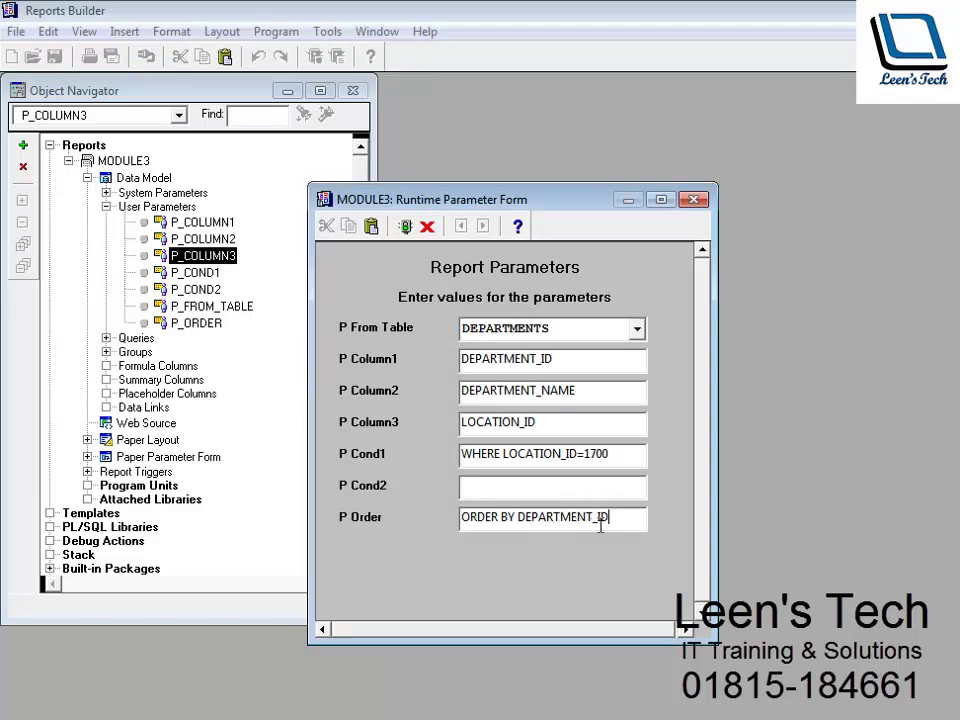
{"action": "key", "text": "Return"}
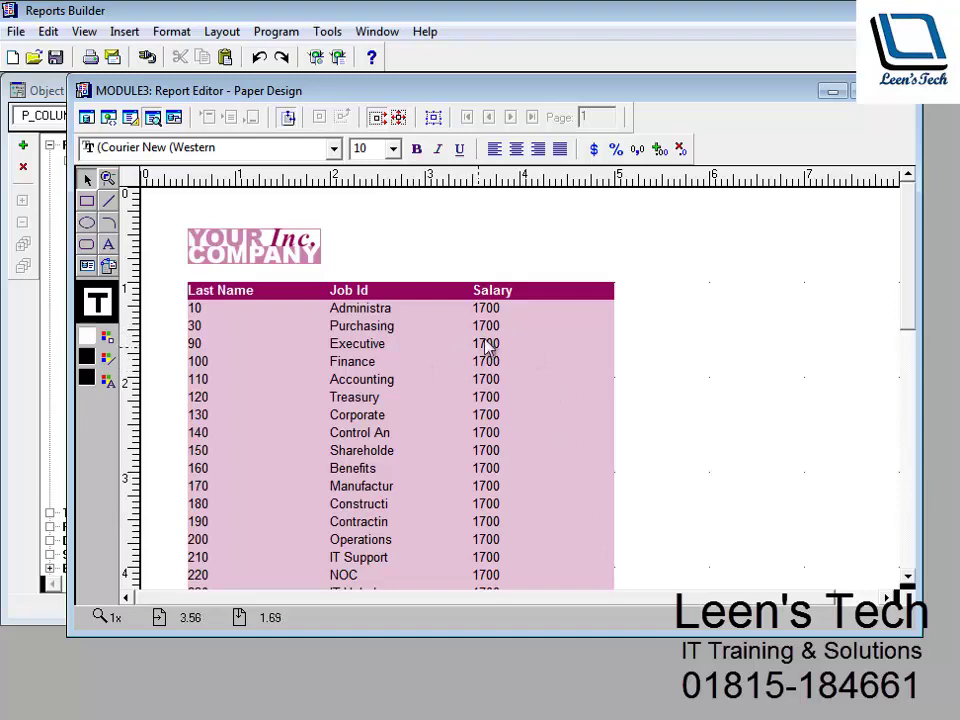
Step: In the paper layout, move the whole table's parent frame to about 1 inch across and 0.7 inch down
{"action": "left_click_drag", "start_coordinate": [915, 272], "coordinate": [904, 302]}
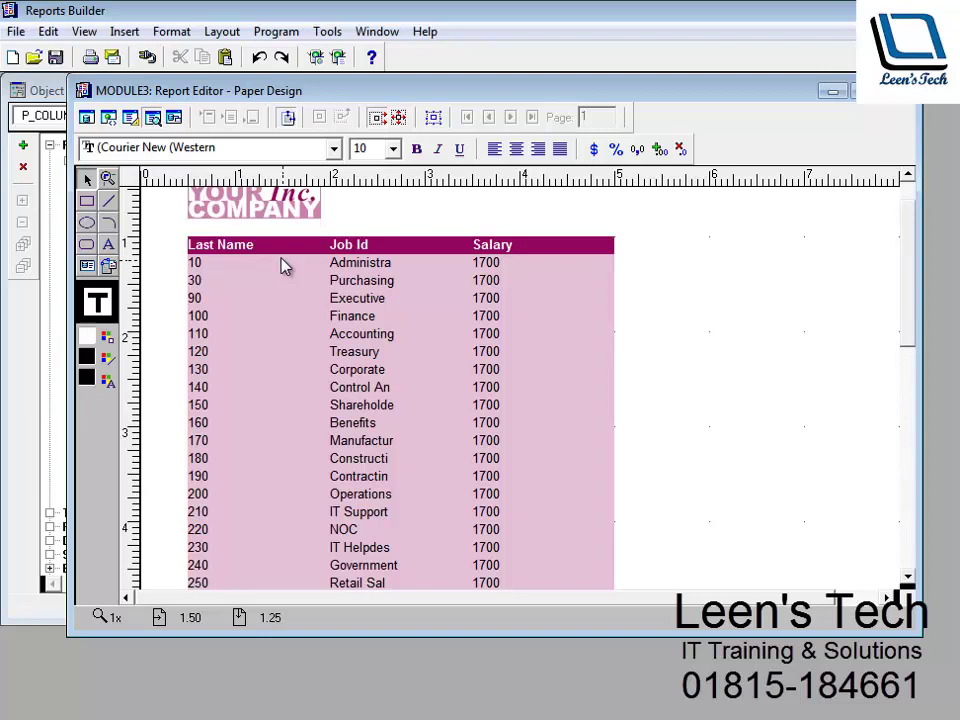
{"action": "left_click", "coordinate": [131, 118]}
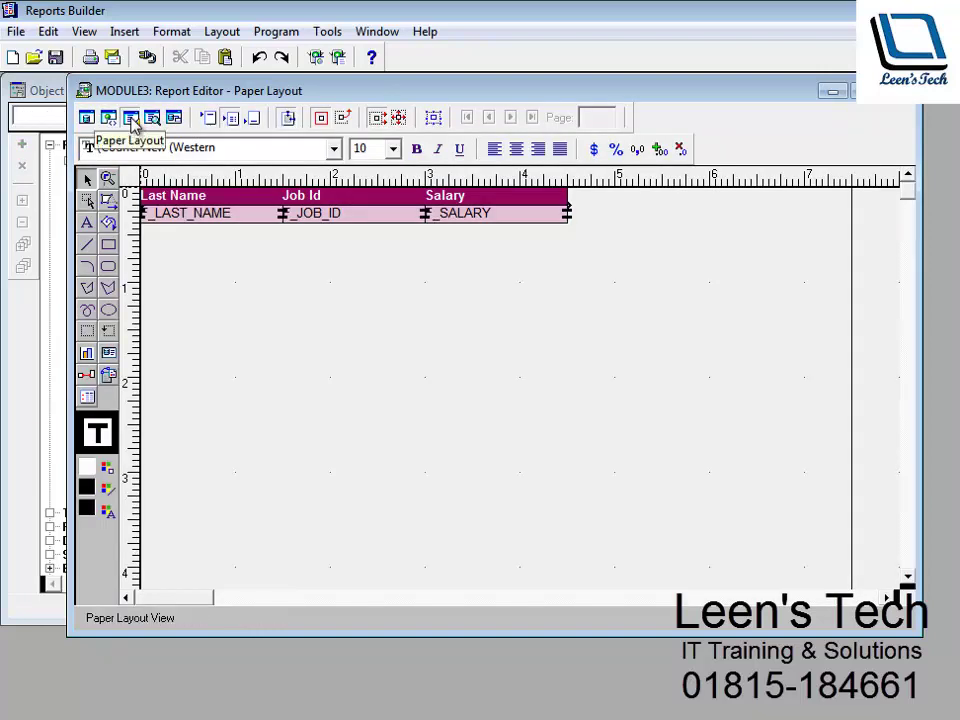
{"action": "left_click", "coordinate": [352, 216]}
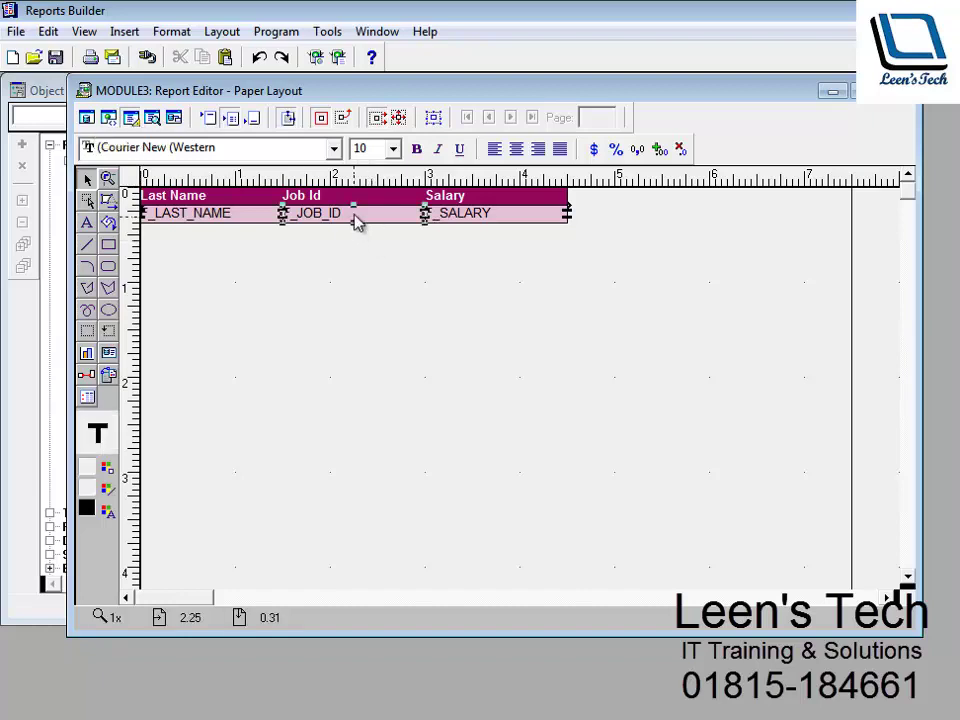
{"action": "left_click", "coordinate": [432, 118]}
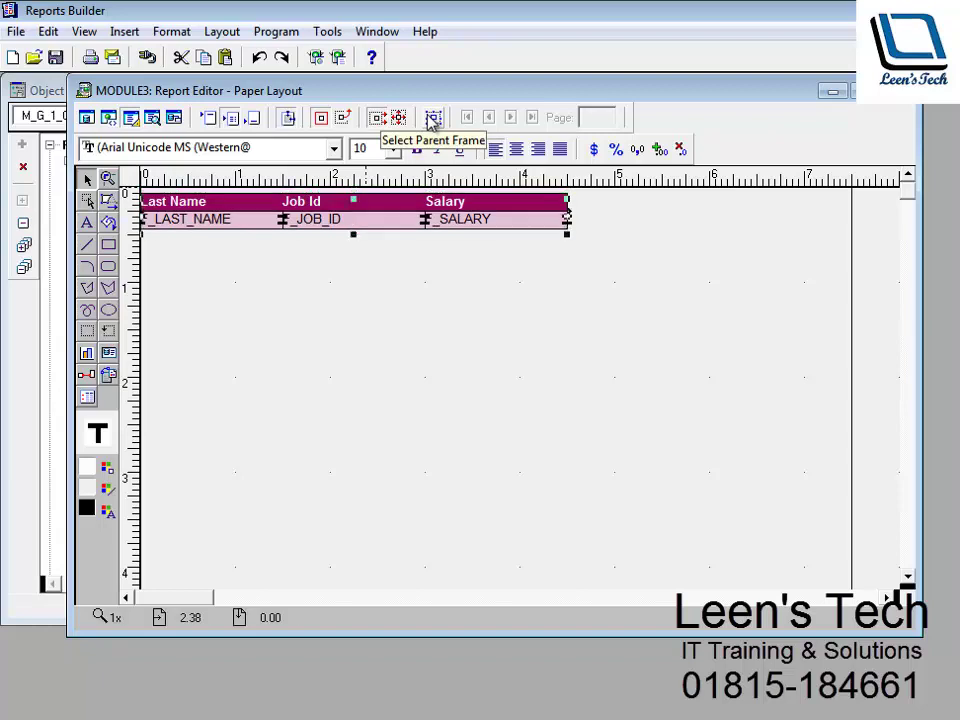
{"action": "key", "text": "Right"}
{"action": "key", "text": "Right"}
{"action": "key", "text": "Right"}
{"action": "key", "text": "Down"}
{"action": "key", "text": "Down"}
{"action": "key", "text": "Down"}
{"action": "key", "text": "Right"}
{"action": "key", "text": "Right"}
{"action": "key", "text": "Right"}
{"action": "key", "text": "Right"}
{"action": "key", "text": "Right"}
{"action": "key", "text": "Right"}
{"action": "key", "text": "Right"}
{"action": "key", "text": "Right"}
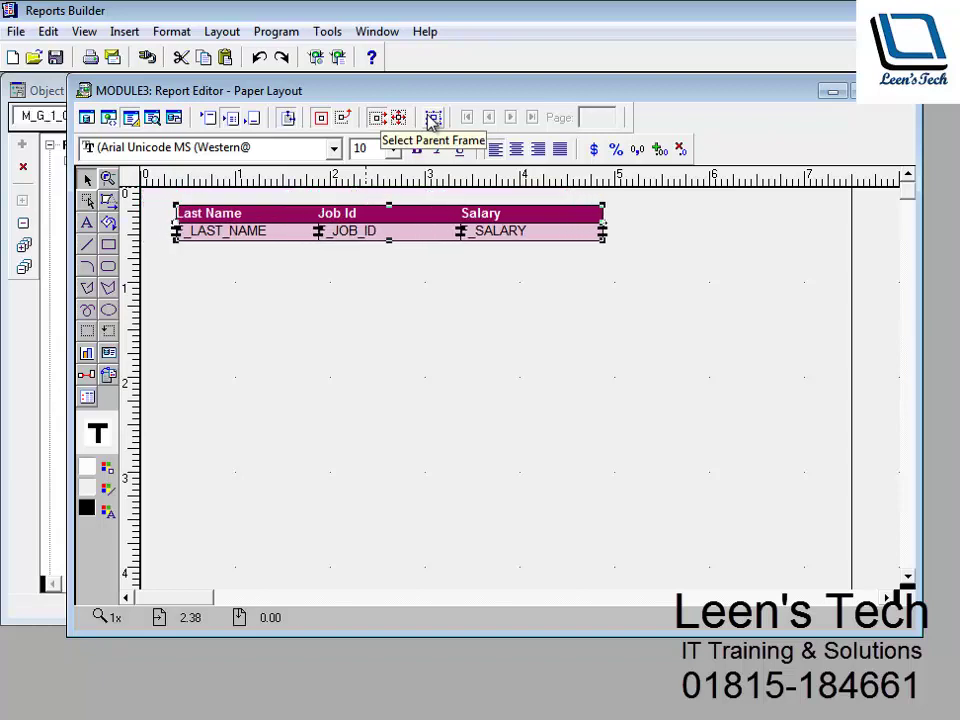
{"action": "key", "text": "Right"}
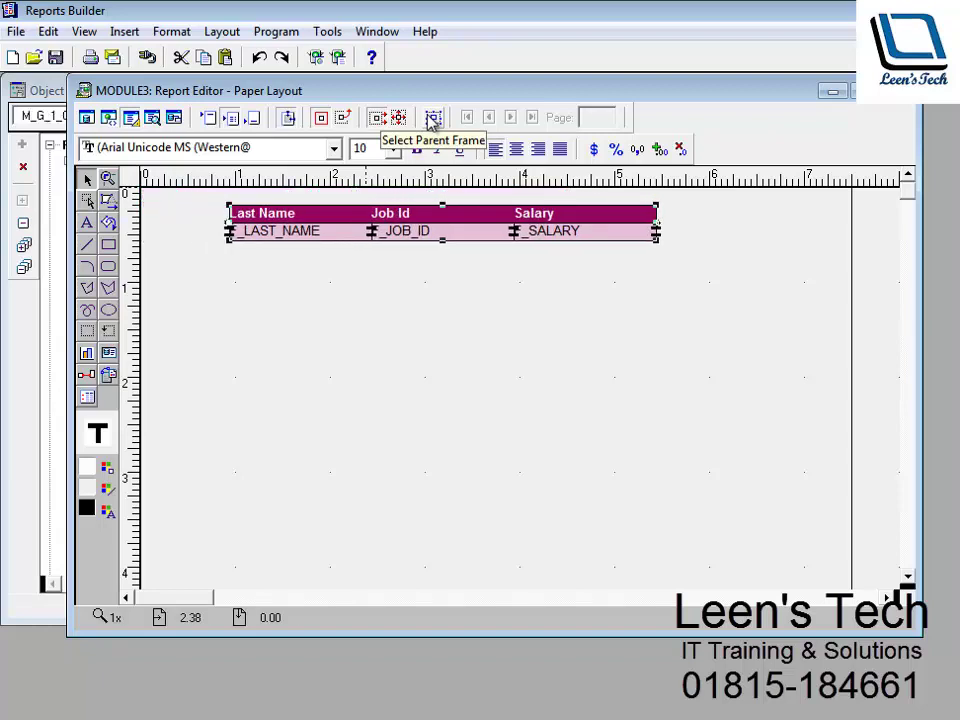
{"action": "key", "text": "Down"}
{"action": "key", "text": "Down"}
{"action": "key", "text": "Down"}
{"action": "key", "text": "Down"}
{"action": "key", "text": "Down"}
{"action": "key", "text": "Down"}
{"action": "key", "text": "Down"}
{"action": "key", "text": "Right"}
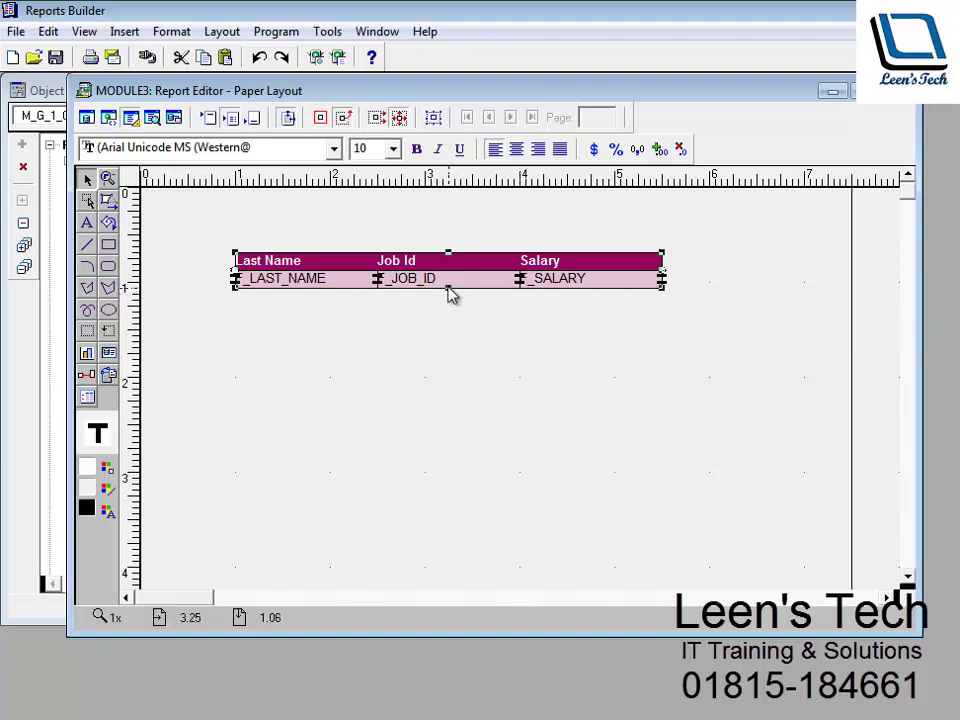
Step: With confine and flex off, enlarge the outer frame on all four sides to about 5.6 by 1.1 inches
{"action": "left_click_drag", "start_coordinate": [449, 290], "coordinate": [456, 322]}
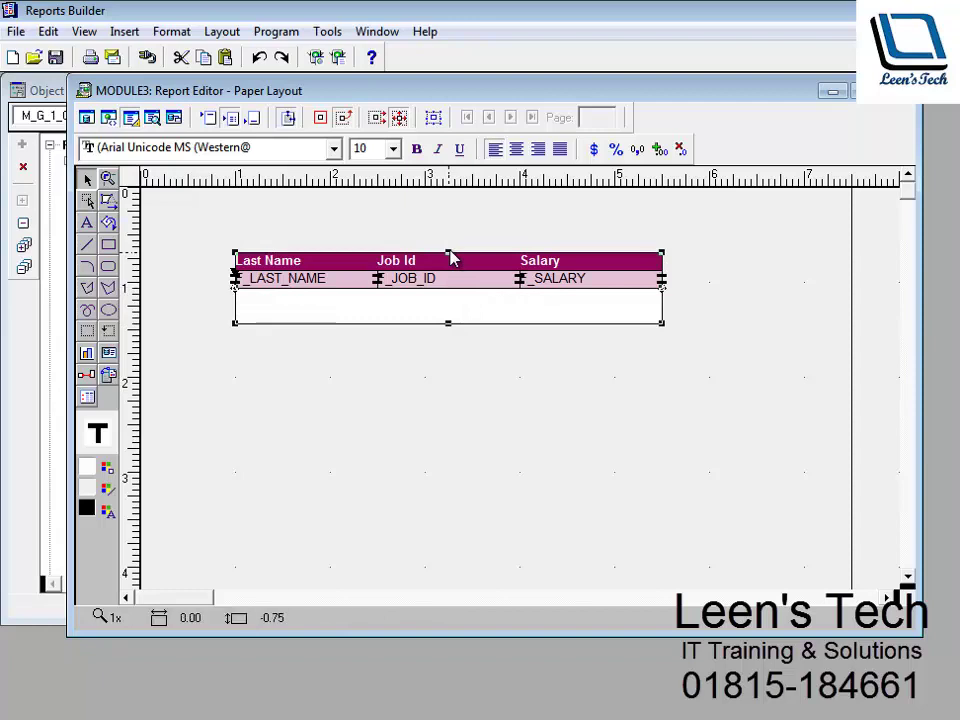
{"action": "left_click_drag", "start_coordinate": [449, 257], "coordinate": [450, 224]}
{"action": "left_click_drag", "start_coordinate": [236, 280], "coordinate": [195, 279]}
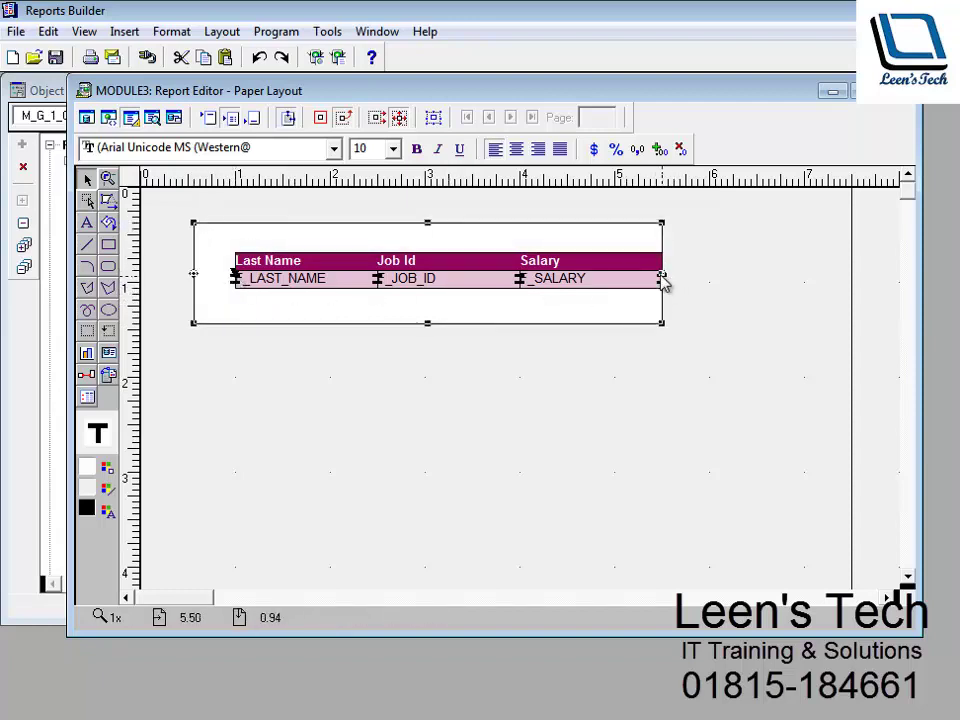
{"action": "left_click_drag", "start_coordinate": [662, 280], "coordinate": [727, 289]}
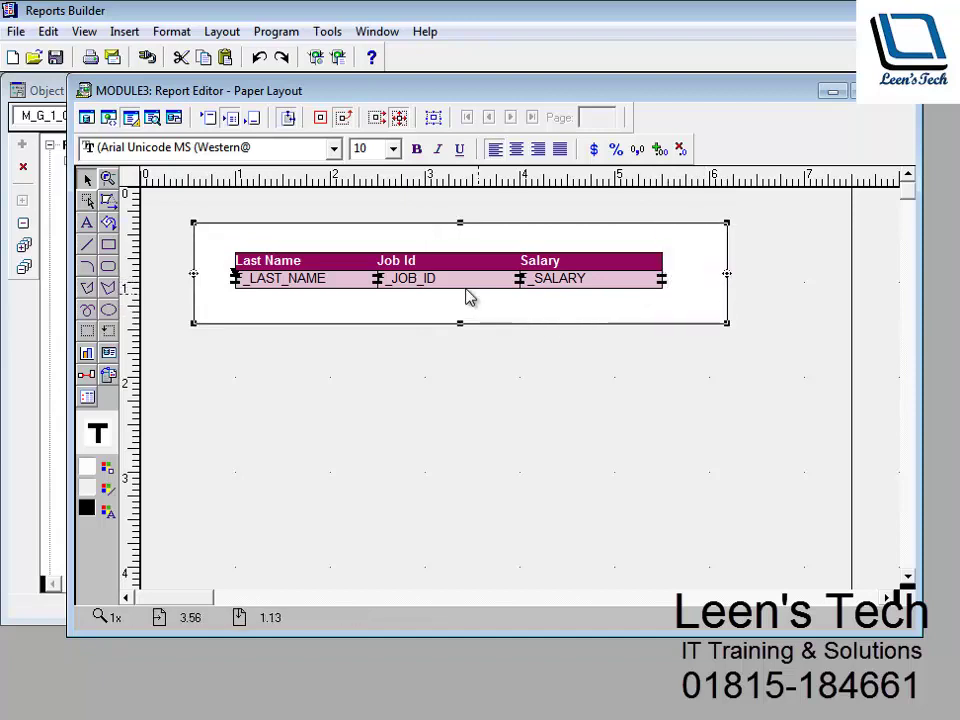
Step: Move the header frame with its column labels up slightly, away from the data row
{"action": "left_click", "coordinate": [446, 266]}
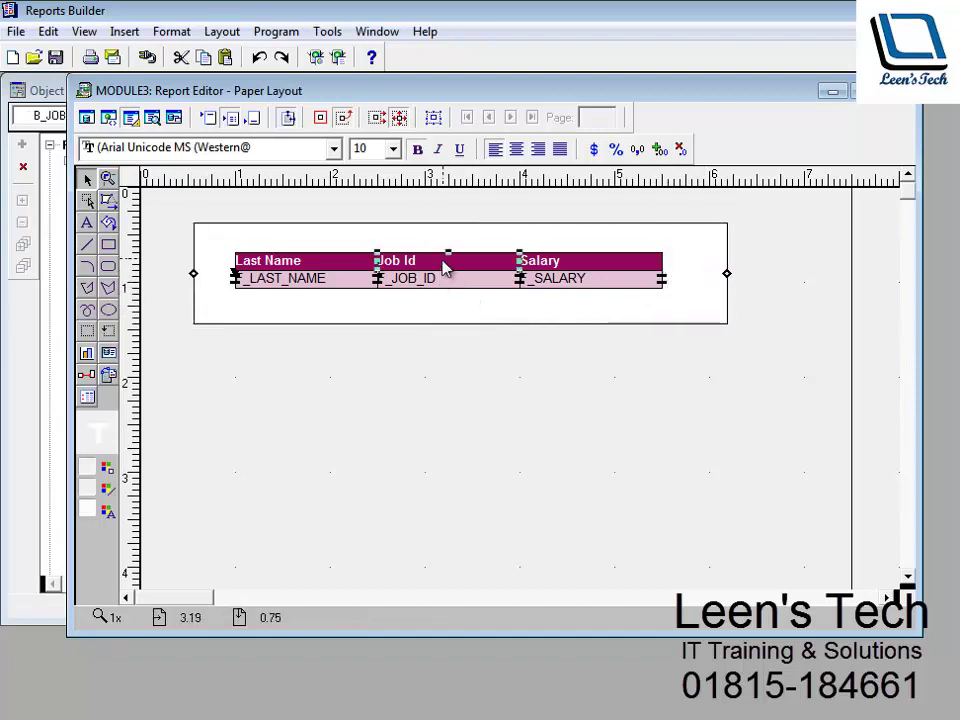
{"action": "left_click", "coordinate": [433, 118]}
{"action": "key", "text": "Up"}
{"action": "key", "text": "Up"}
{"action": "key", "text": "Up"}
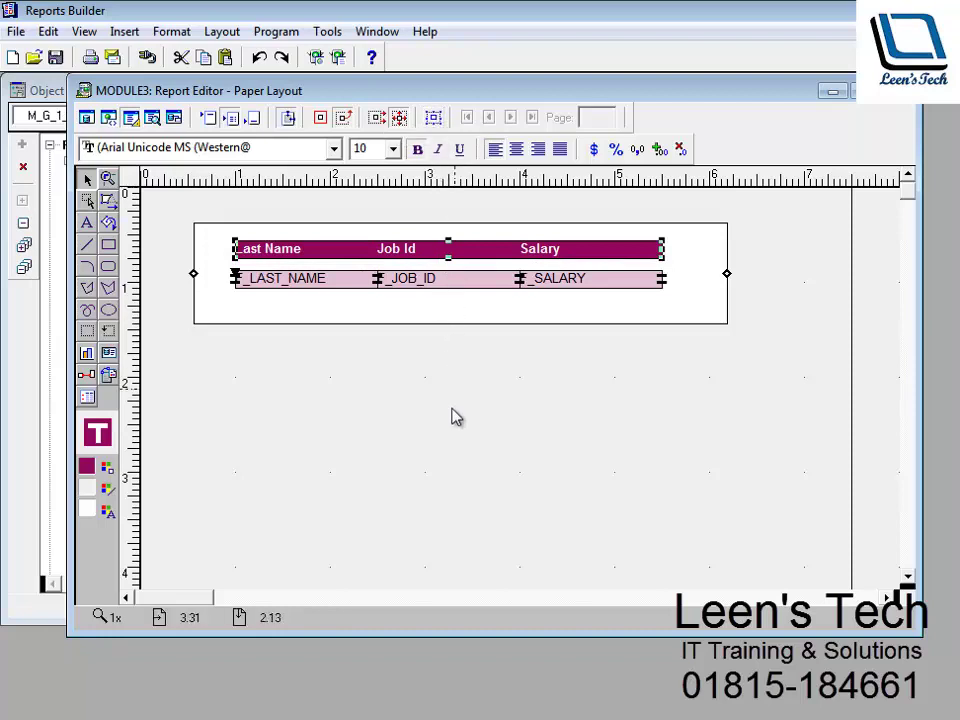
Step: Delete the Last Name, Job Id and Salary labels from the header frame
{"action": "left_click", "coordinate": [320, 299]}
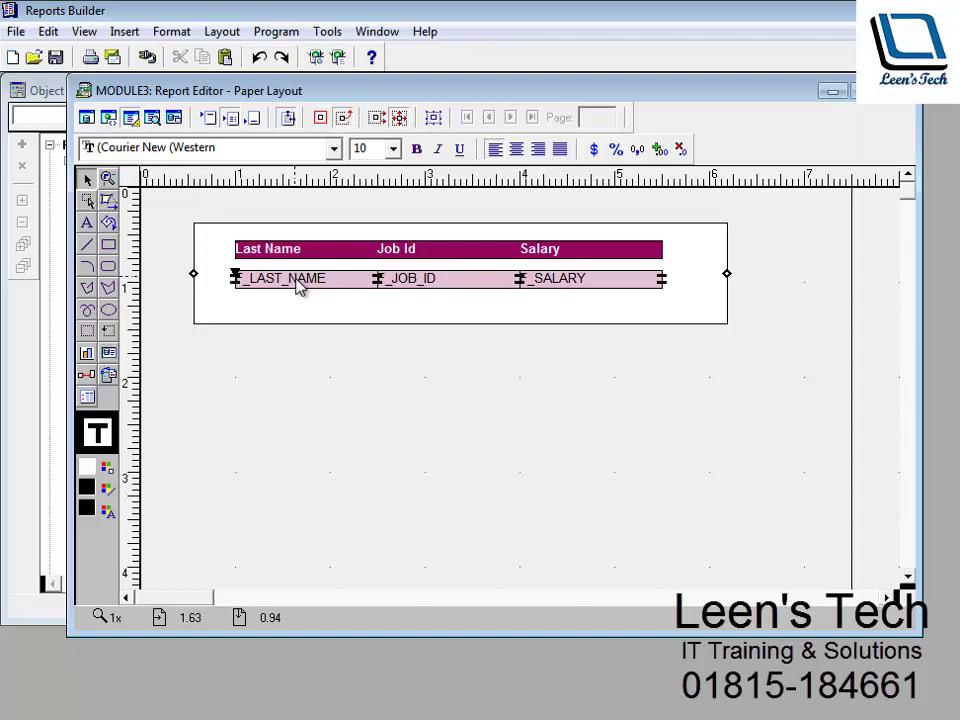
{"action": "left_click", "coordinate": [297, 256]}
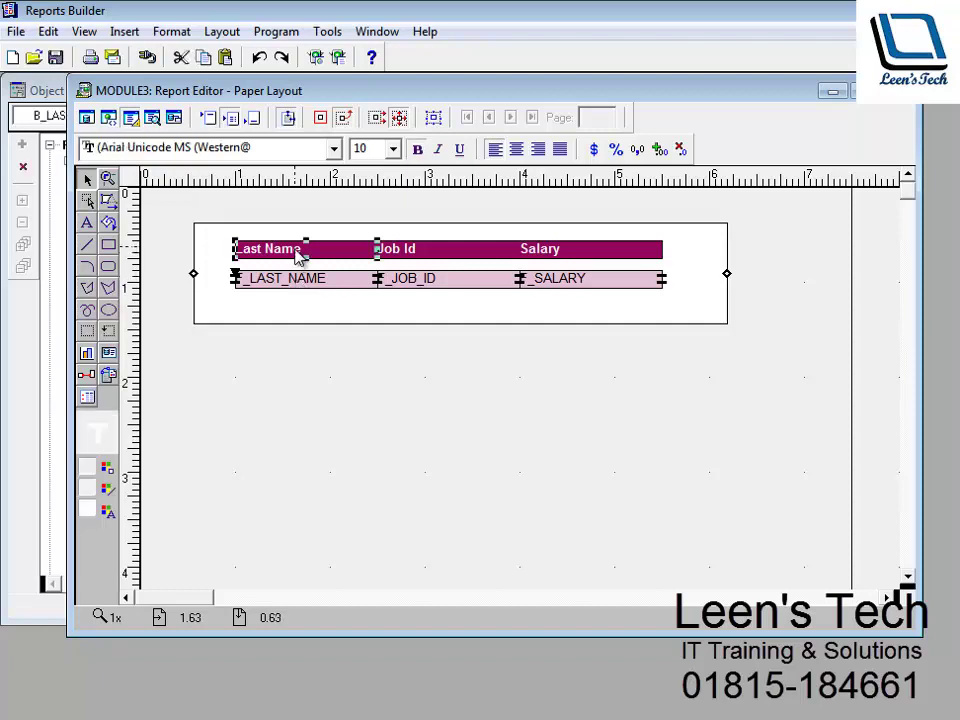
{"action": "key", "text": "Delete"}
{"action": "left_click", "coordinate": [413, 254]}
{"action": "key", "text": "Delete"}
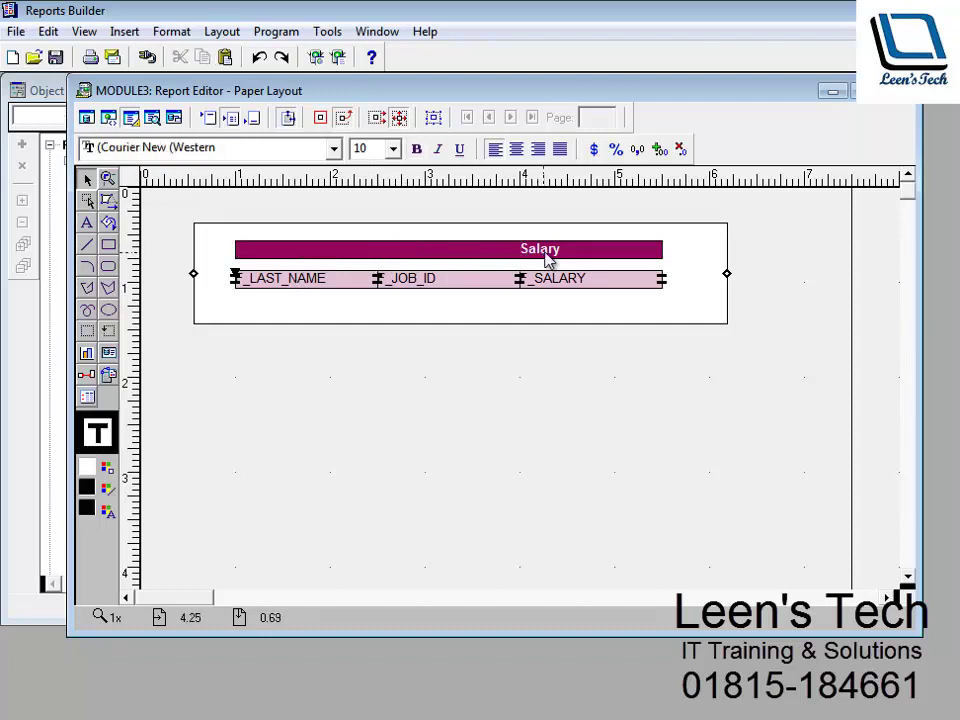
{"action": "left_click", "coordinate": [548, 258]}
{"action": "key", "text": "Delete"}
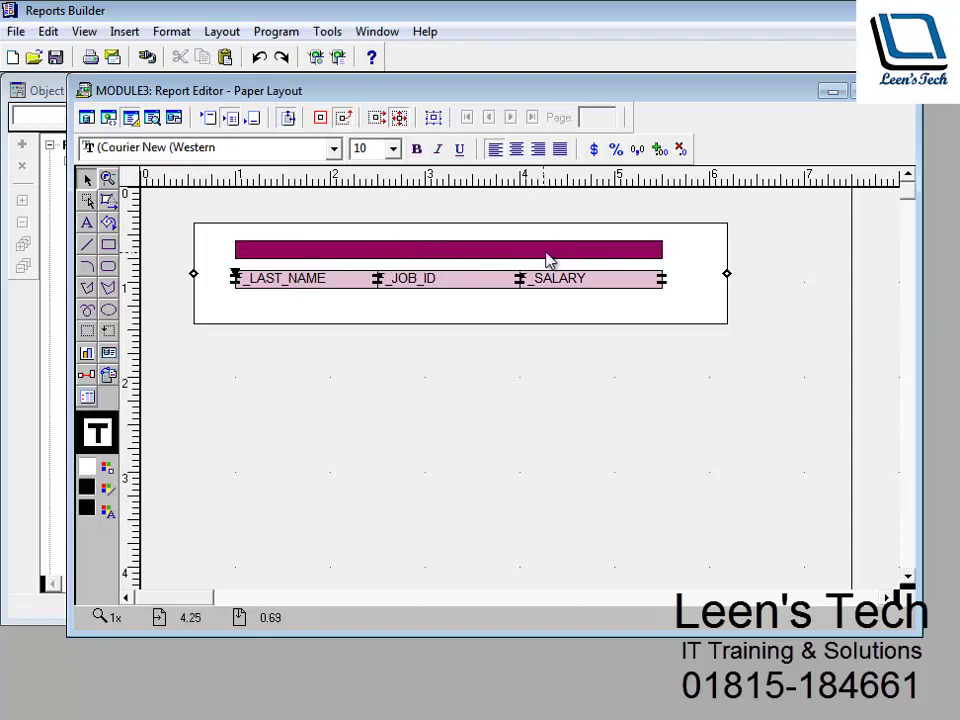
Step: Duplicate the F_LAST_NAME field and place the copy in the header frame above its column
{"action": "left_click", "coordinate": [304, 286]}
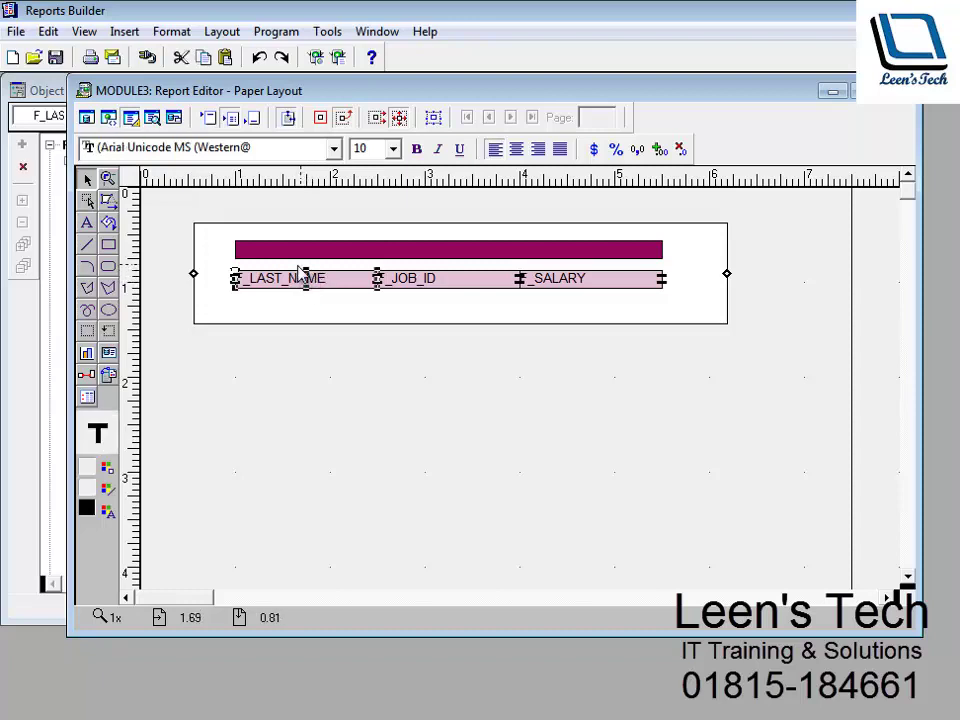
{"action": "key", "text": "ctrl+c"}
{"action": "key", "text": "ctrl+v"}
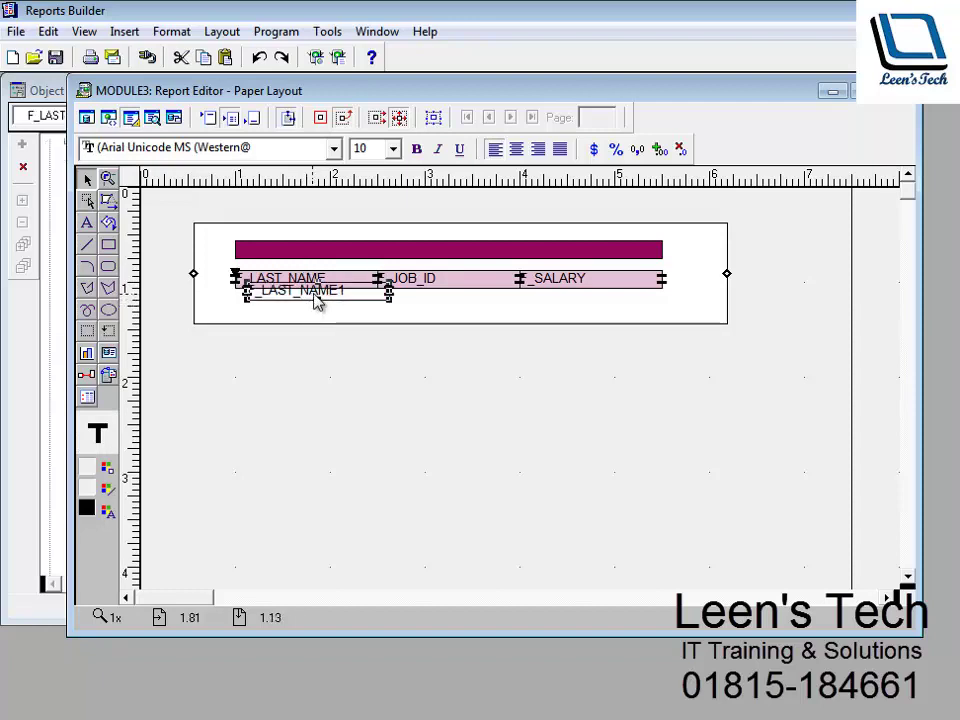
{"action": "left_click_drag", "start_coordinate": [319, 294], "coordinate": [306, 257]}
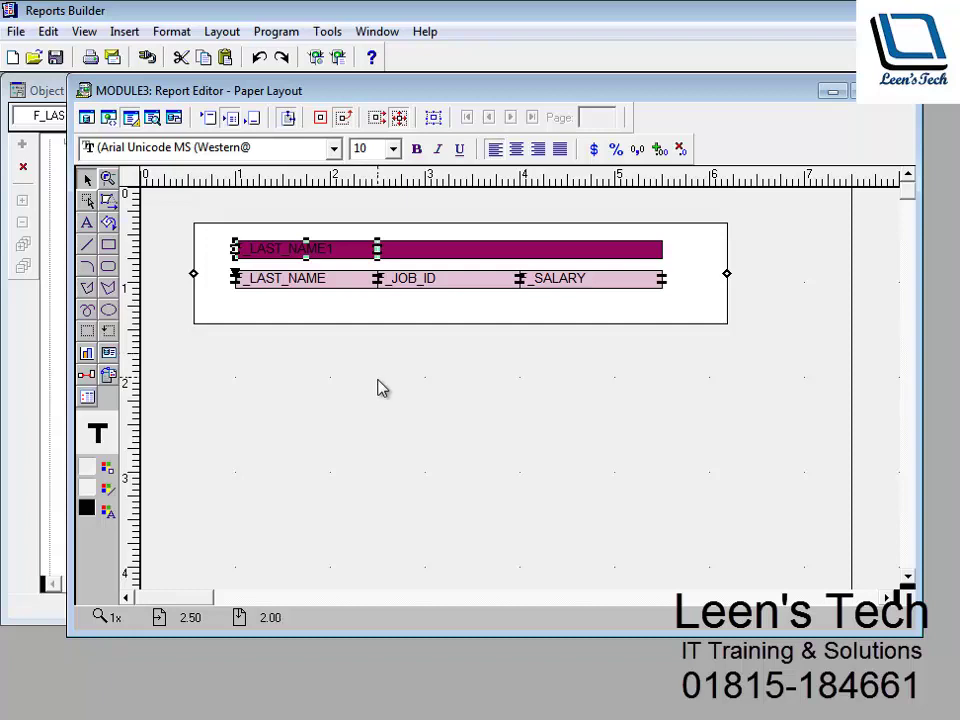
Step: Duplicate the F_JOB_ID field and place the copy in the header frame above its column
{"action": "left_click", "coordinate": [418, 304]}
{"action": "left_click", "coordinate": [418, 283]}
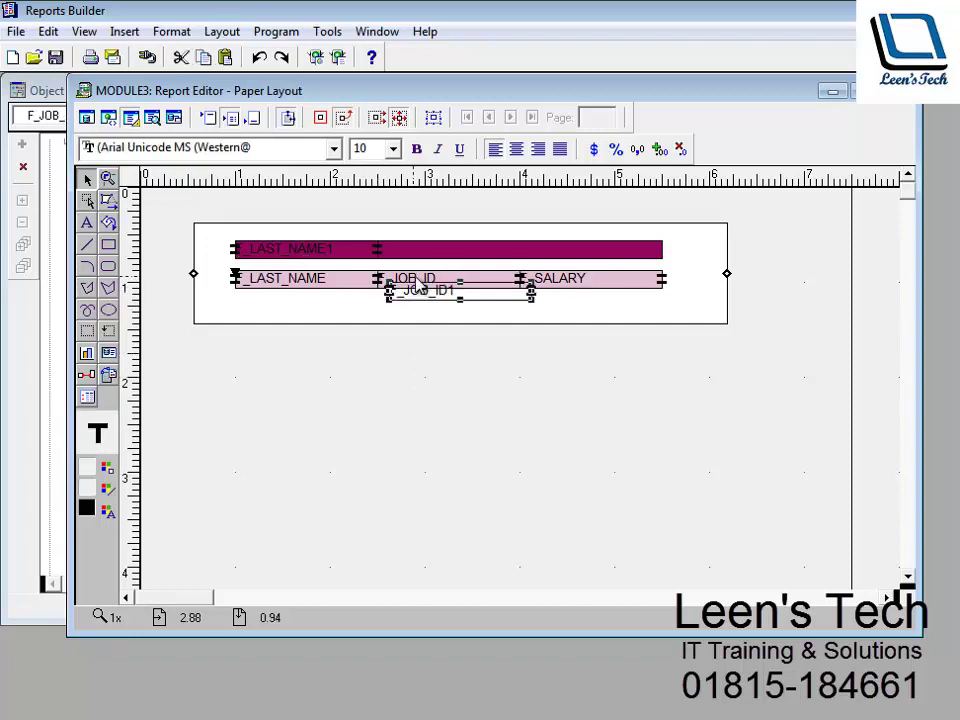
{"action": "left_click_drag", "start_coordinate": [461, 300], "coordinate": [444, 258]}
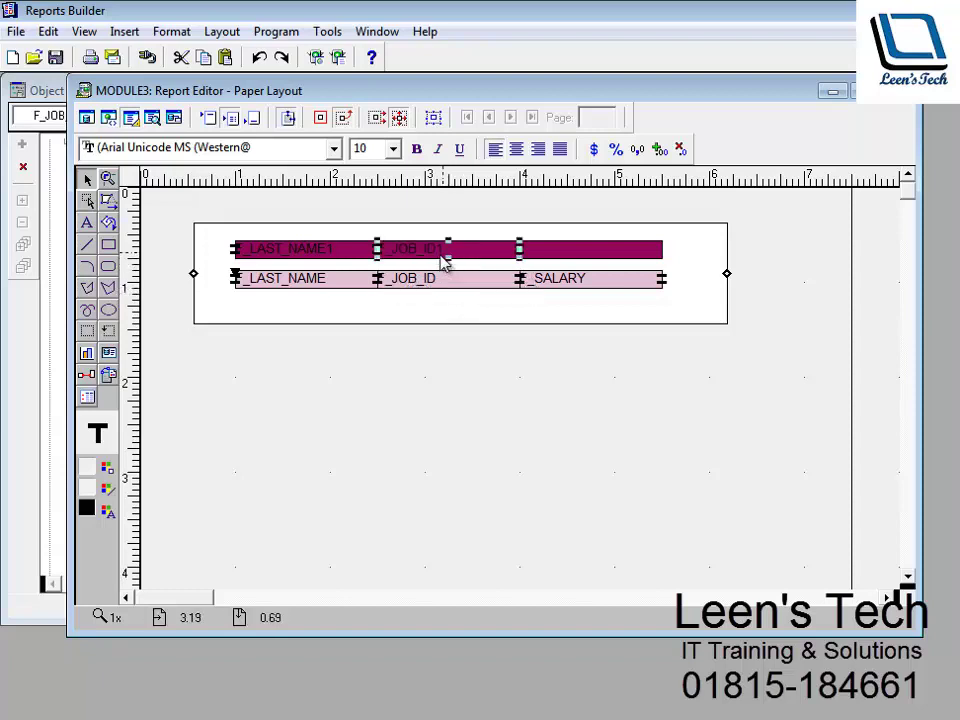
Step: Duplicate the F_SALARY field into the header frame above its column
{"action": "left_click", "coordinate": [525, 360]}
{"action": "left_click", "coordinate": [561, 287]}
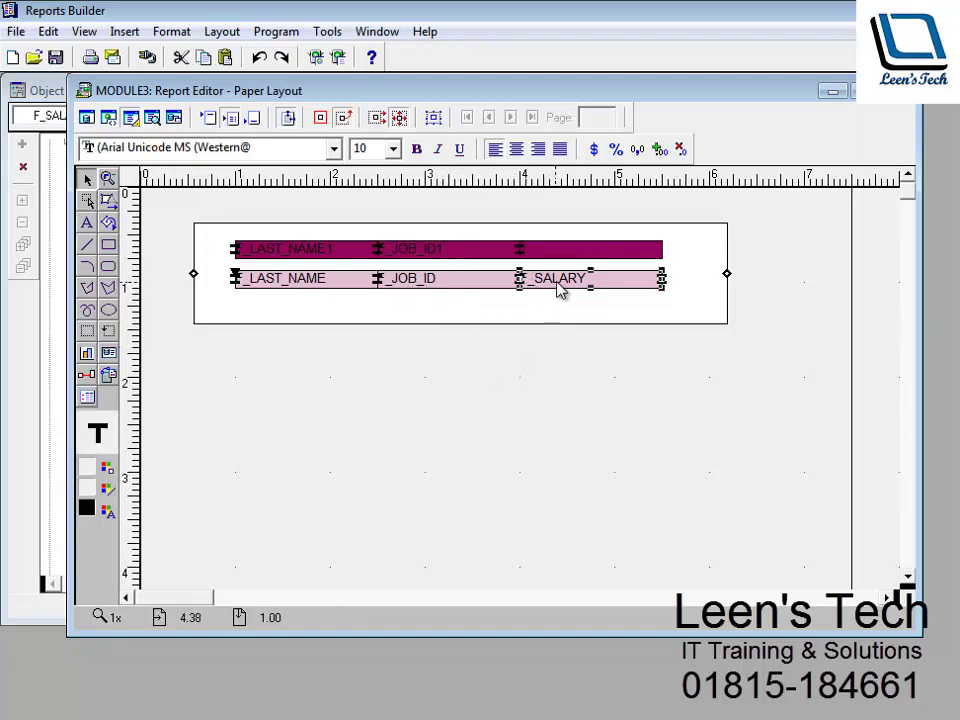